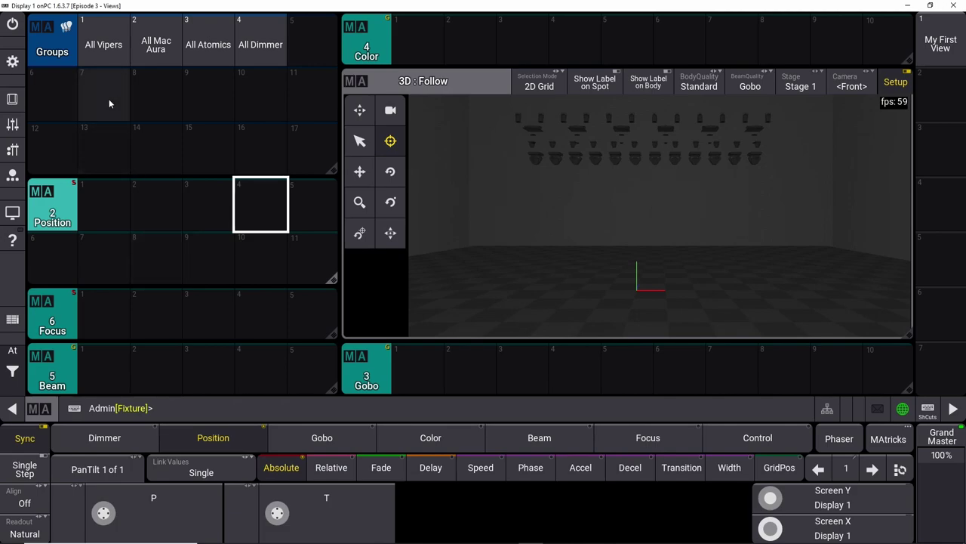
- Enter 'Cue' on the command line
text(Cue)
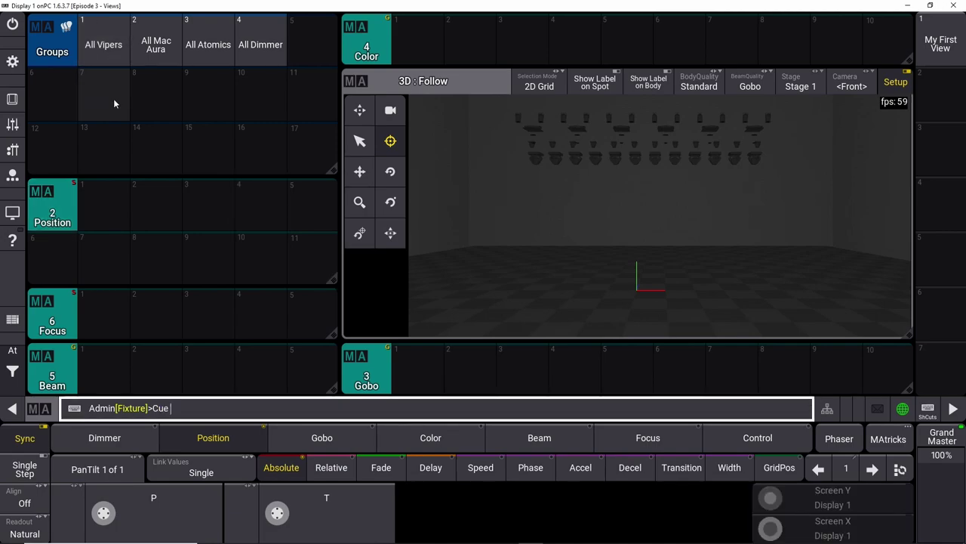
- Bring group All Vipers to full, tilt them to -44.66, and show the Command Section
click(113, 51)
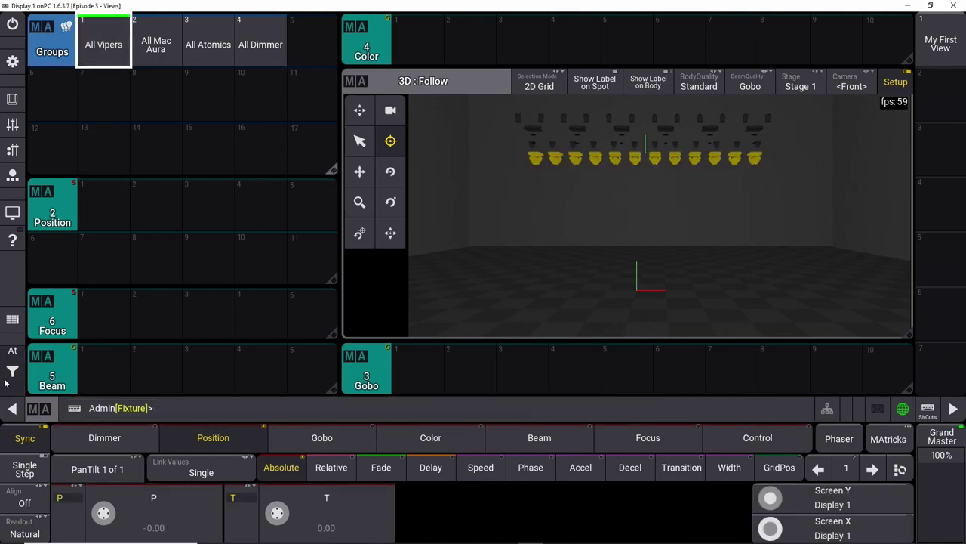
click(12, 349)
click(160, 349)
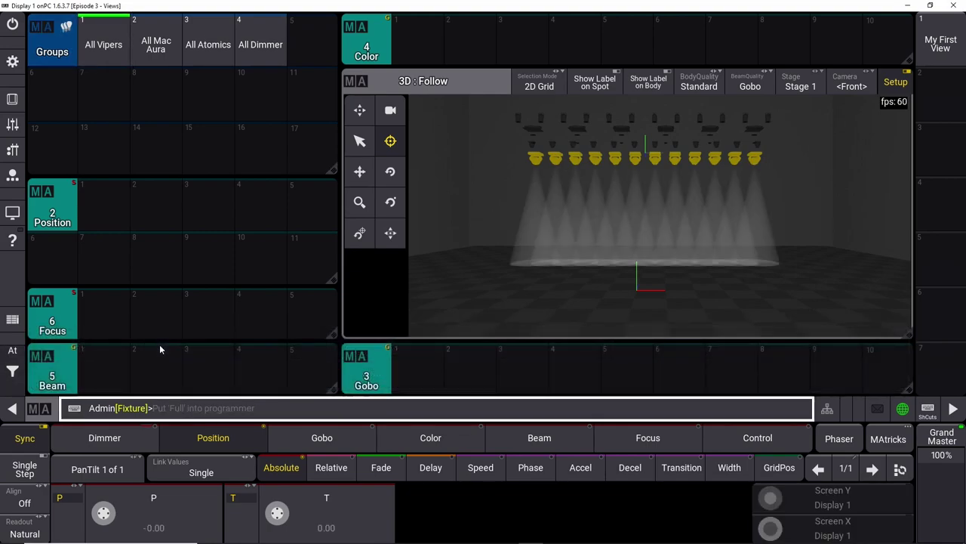
drag(277, 513, 226, 532)
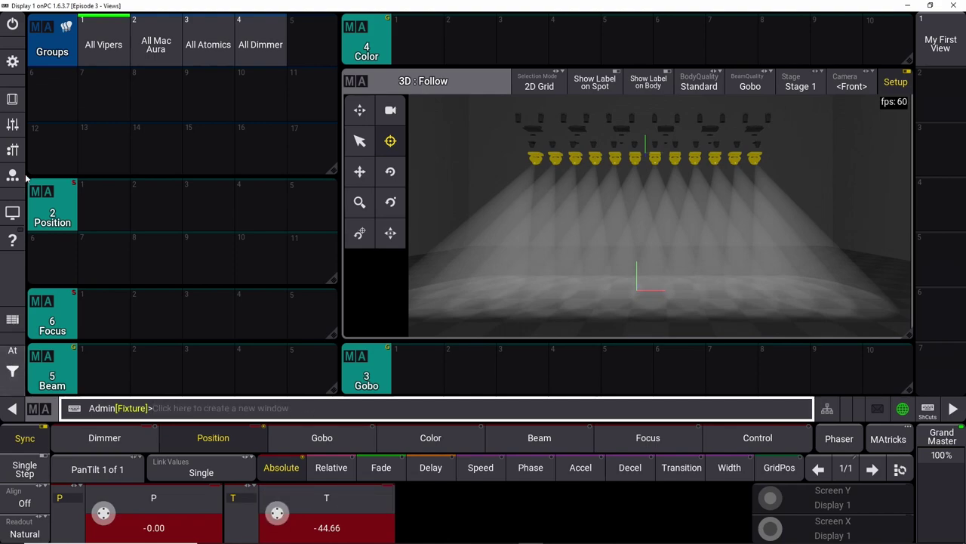
click(12, 101)
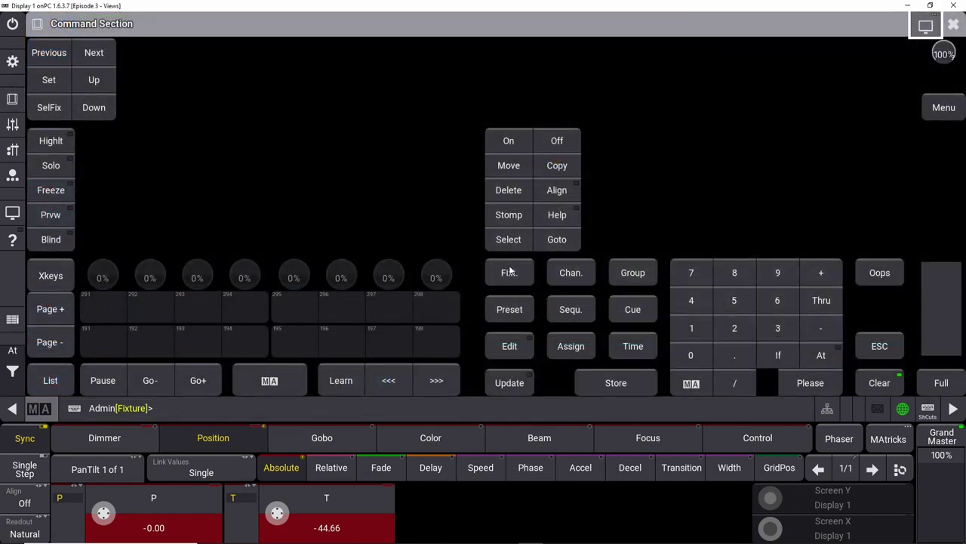
- Store the Vipers' tilted position as Position preset 1, leaving the Command Section closed
click(623, 389)
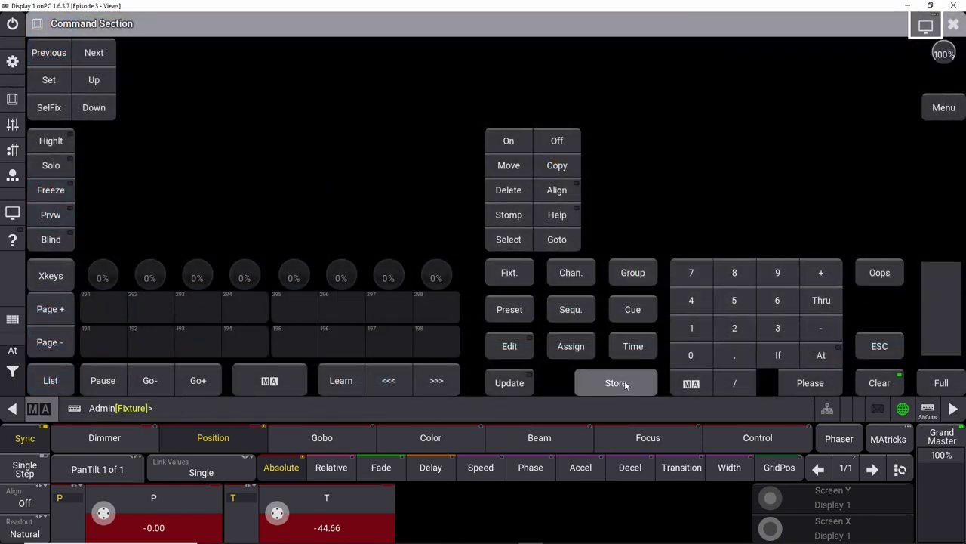
click(953, 26)
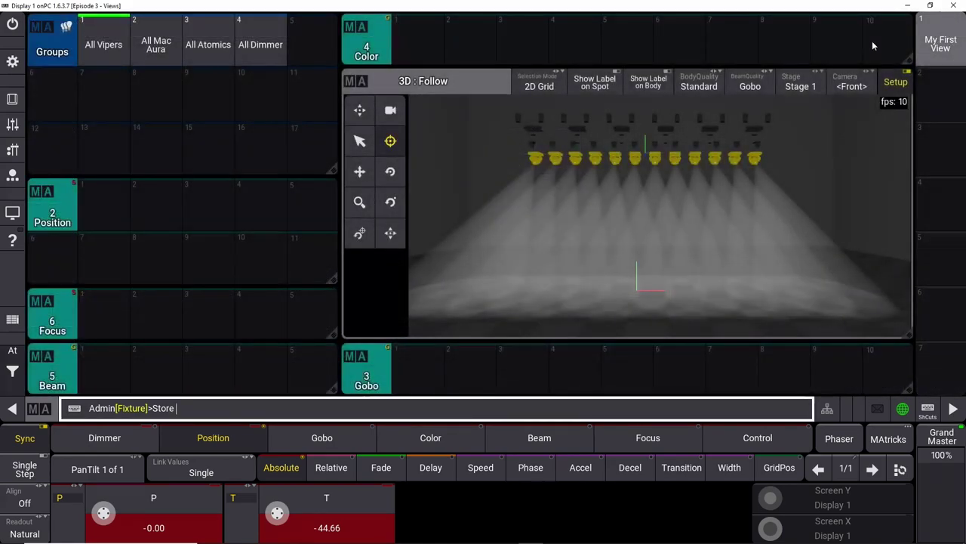
click(107, 207)
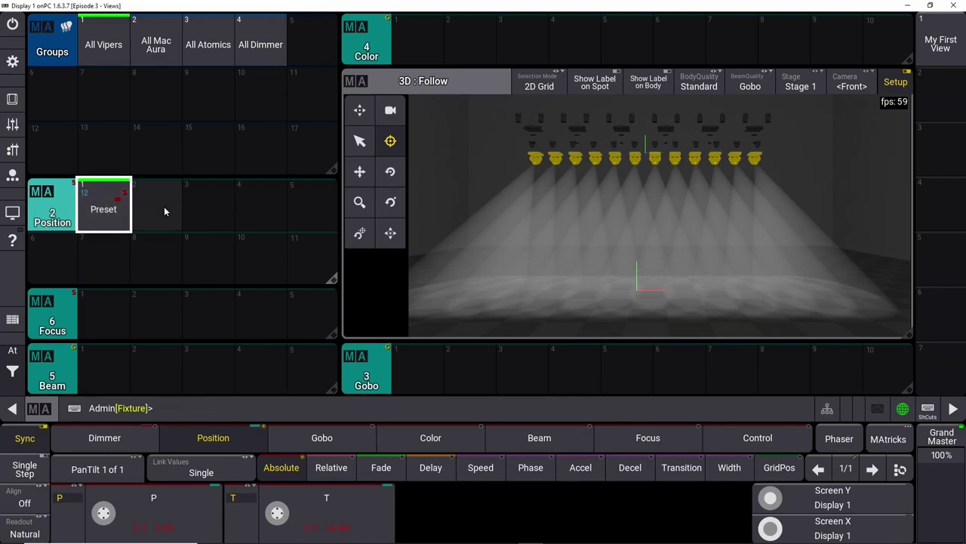
click(12, 98)
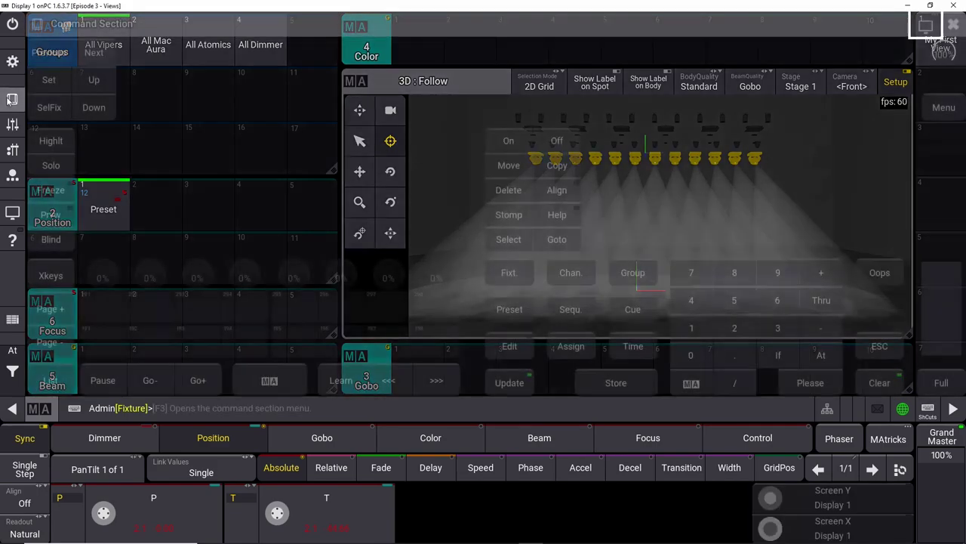
click(12, 99)
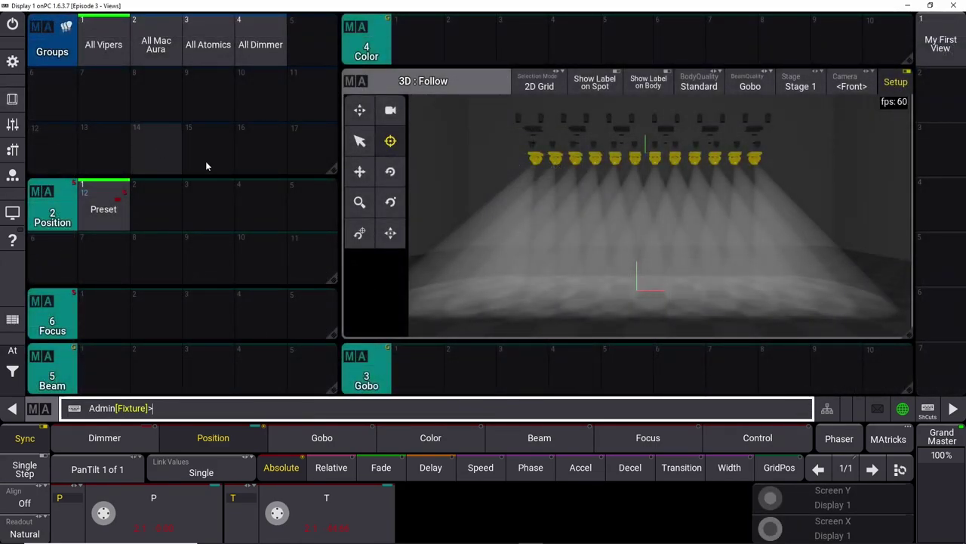
- Recall Position preset 1, re-tilt the Vipers to -40.20, and update the preset
click(104, 205)
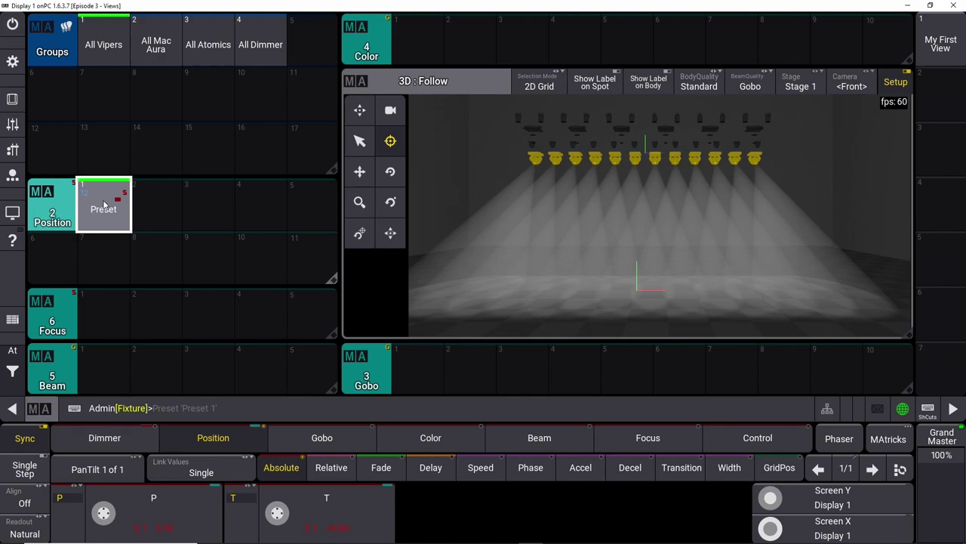
drag(104, 204, 148, 165)
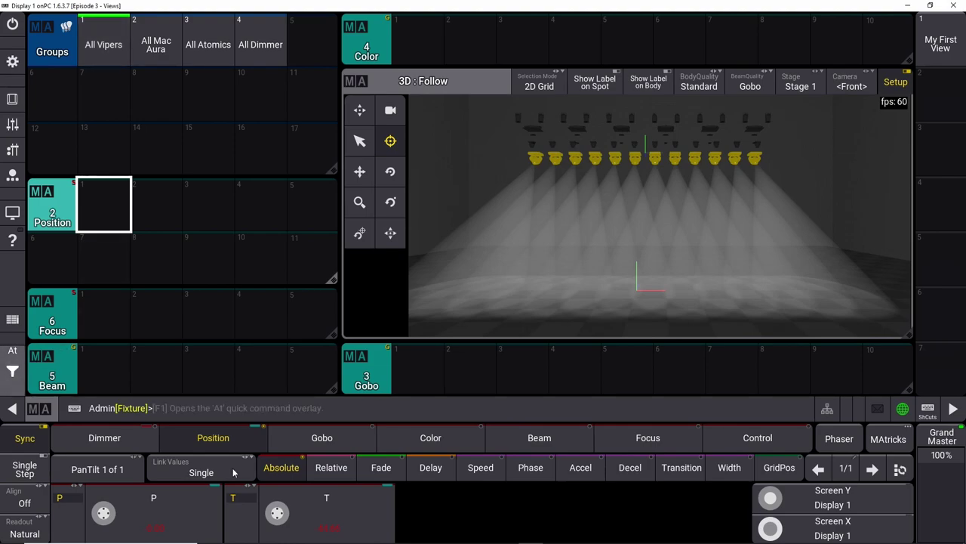
drag(277, 512, 263, 542)
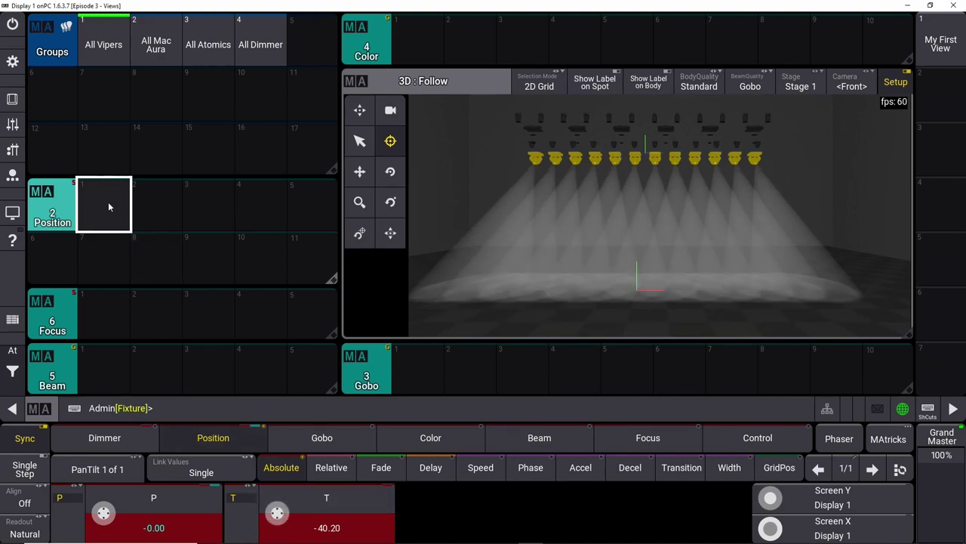
drag(108, 202, 74, 172)
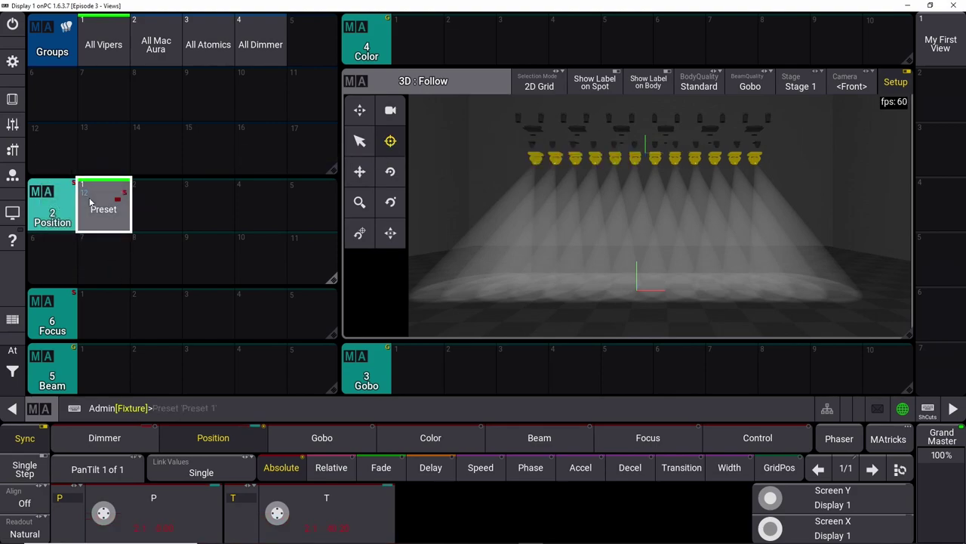
click(12, 104)
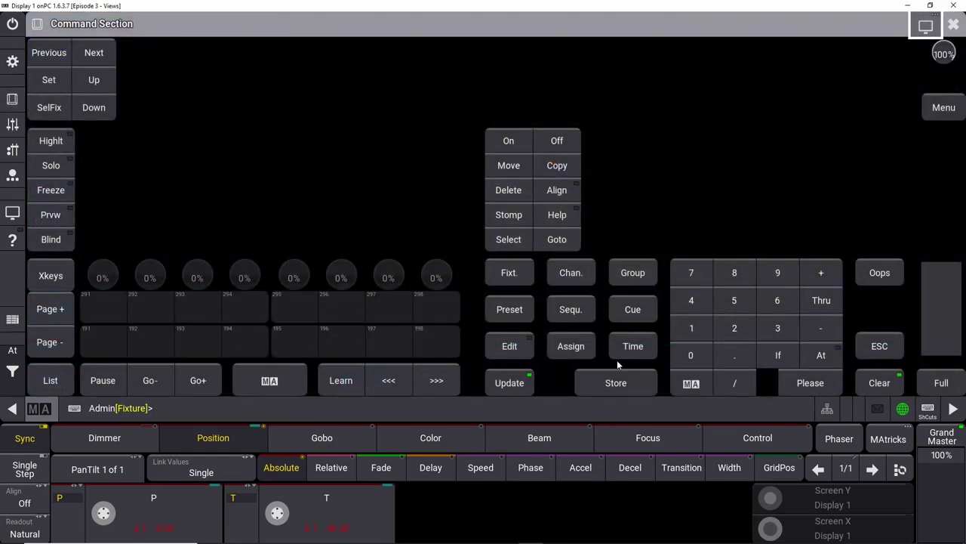
click(11, 102)
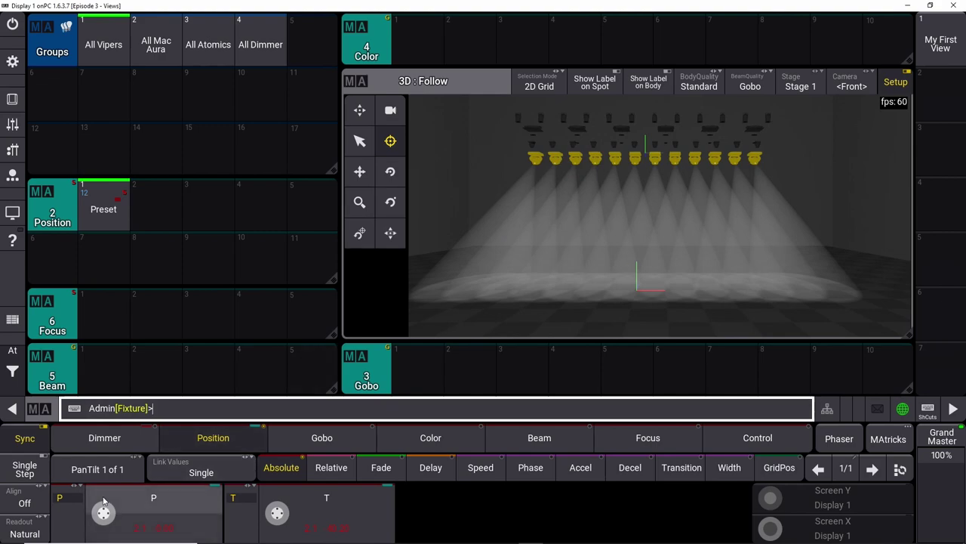
- Set Align to the / spread and fan the Vipers' pan across the stage
click(24, 504)
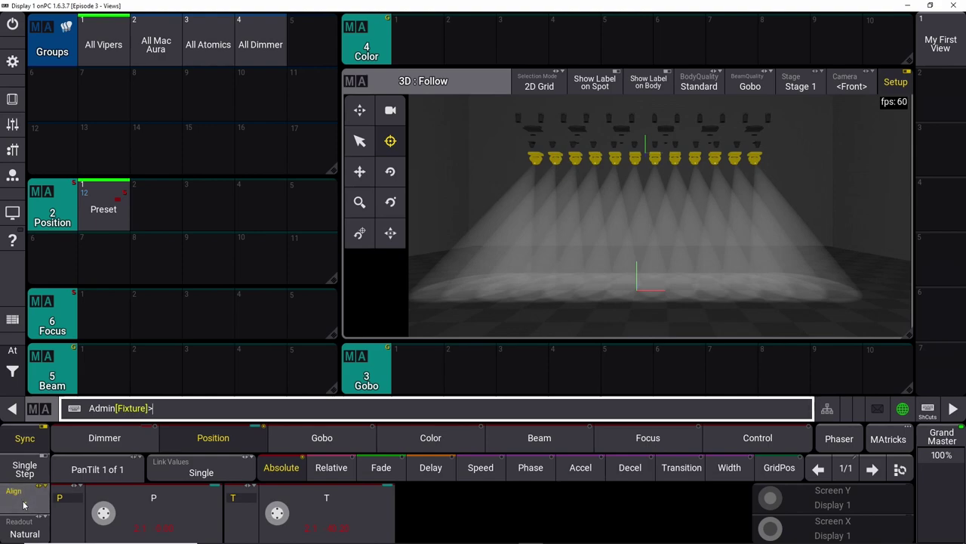
click(37, 502)
click(39, 504)
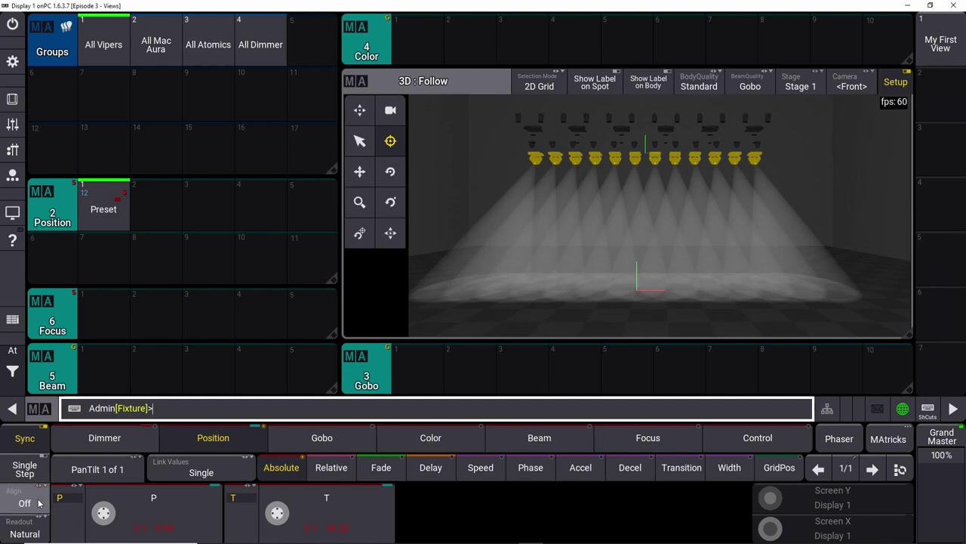
click(39, 503)
click(57, 497)
click(26, 502)
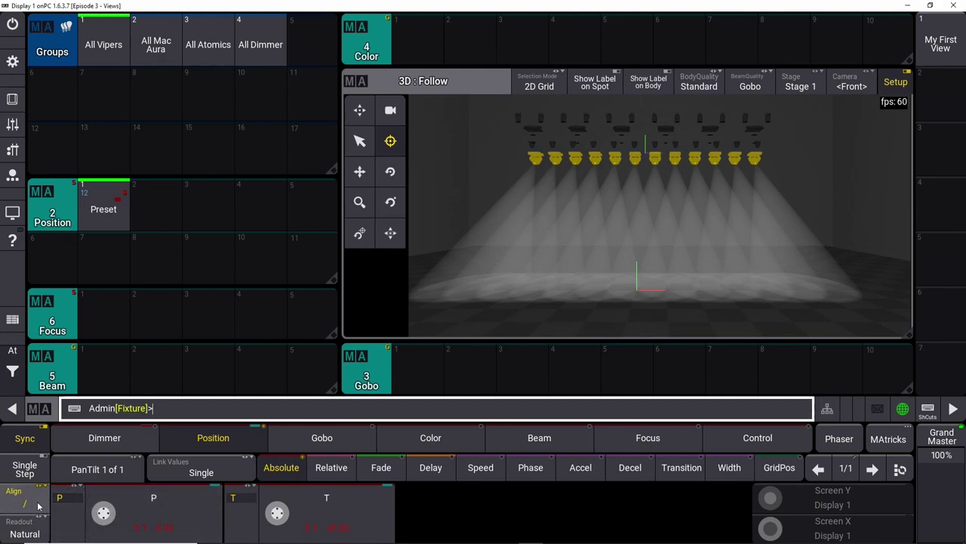
drag(104, 512, 106, 493)
- Adjust the pan fan to -148.50 and return Align to the / spread
scroll(140, 520, down, 20)
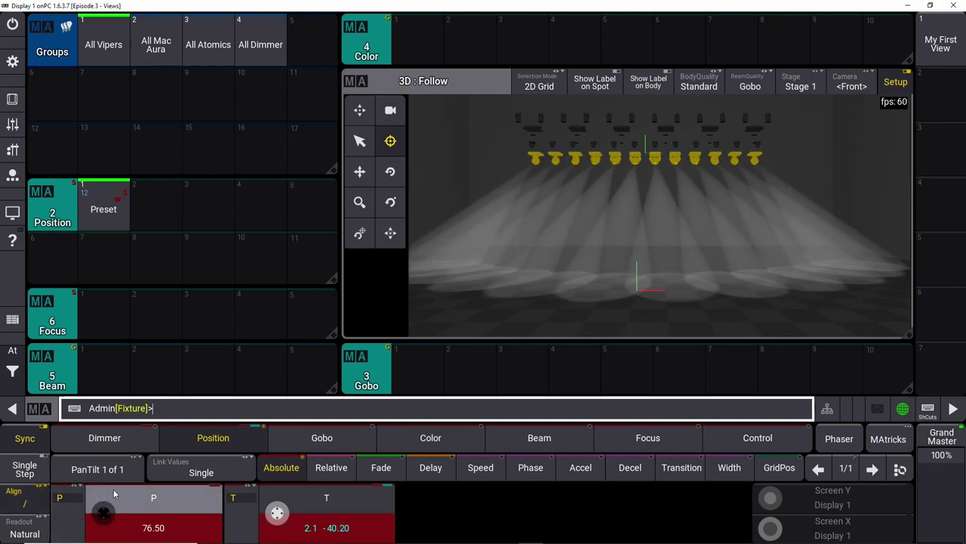
scroll(99, 491, down, 15)
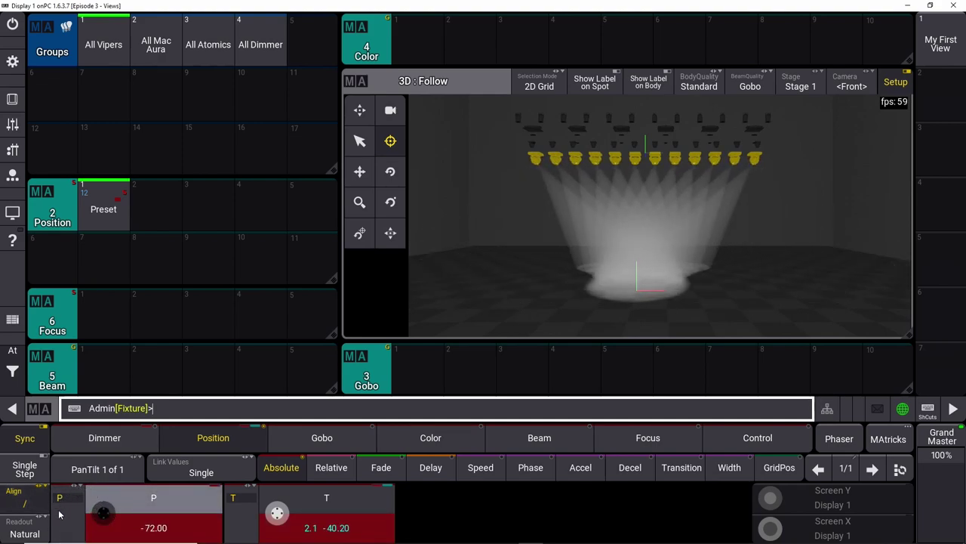
scroll(140, 529, up, 8)
scroll(140, 529, down, 5)
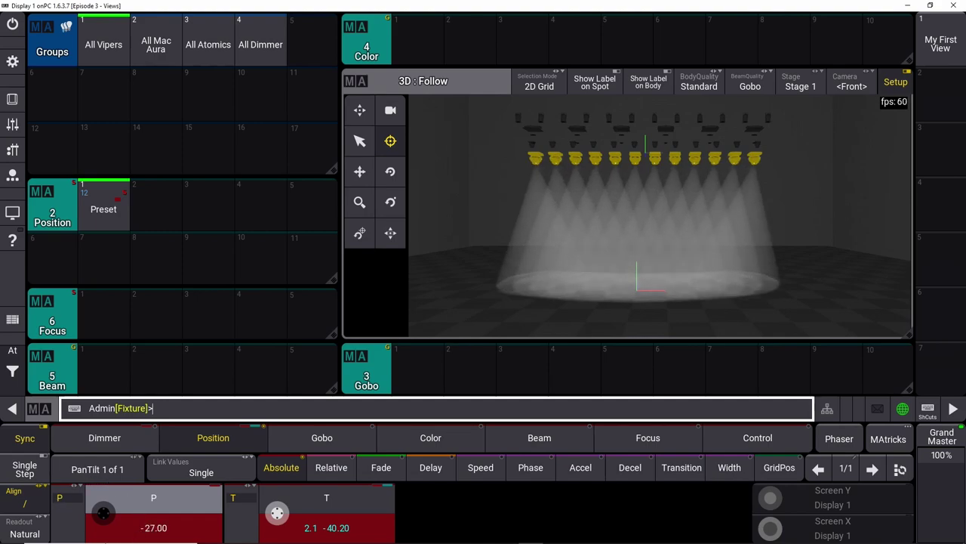
scroll(142, 521, down, 1)
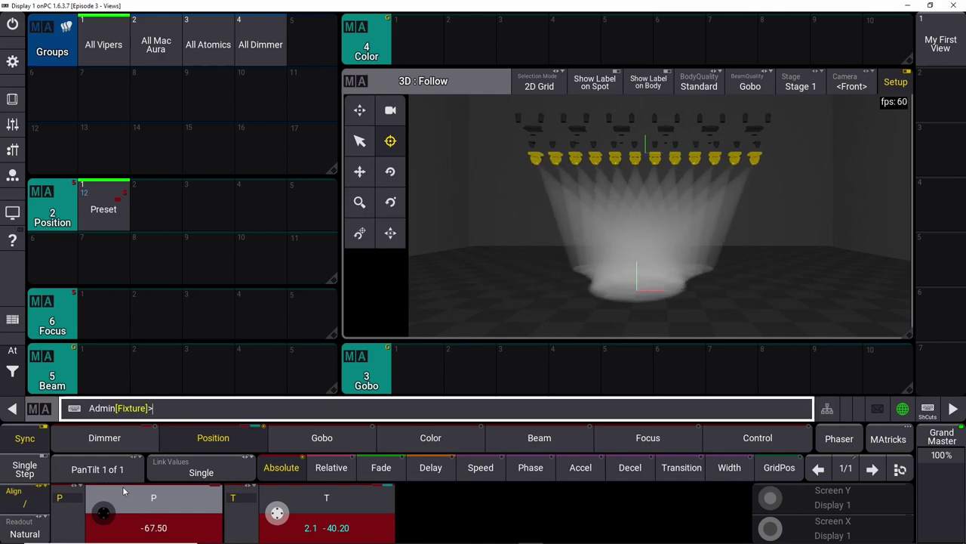
scroll(82, 491, down, 9)
scroll(132, 500, up, 3)
scroll(121, 498, down, 11)
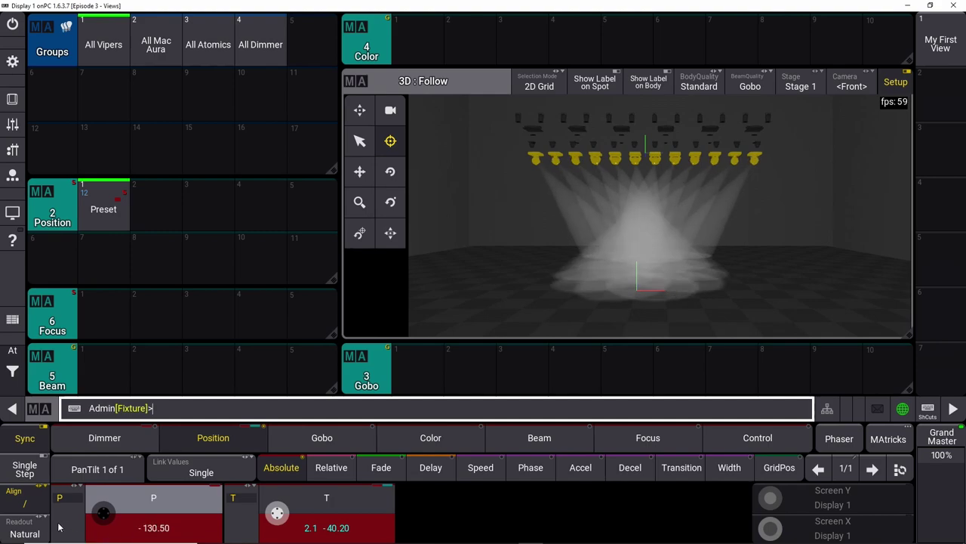
scroll(109, 495, up, 4)
scroll(96, 486, down, 10)
scroll(97, 487, up, 2)
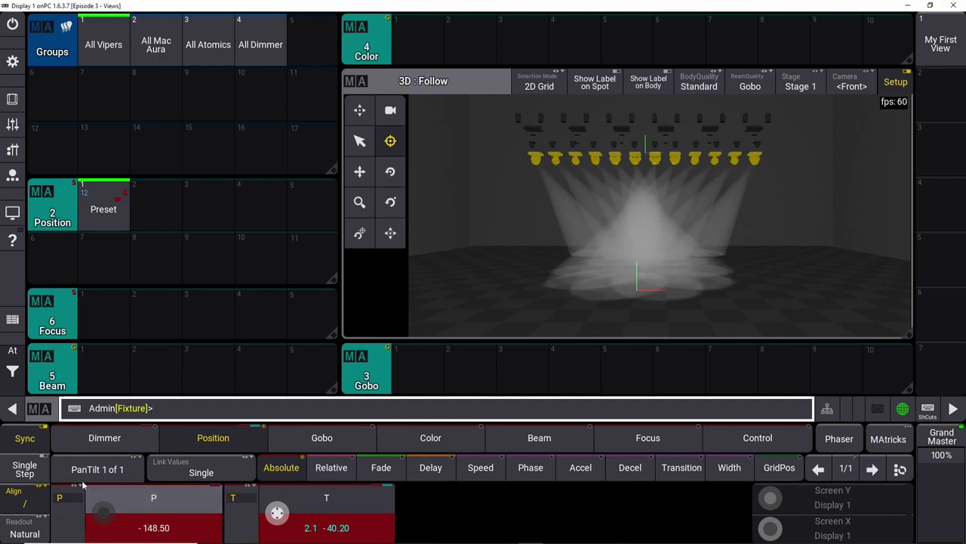
click(28, 503)
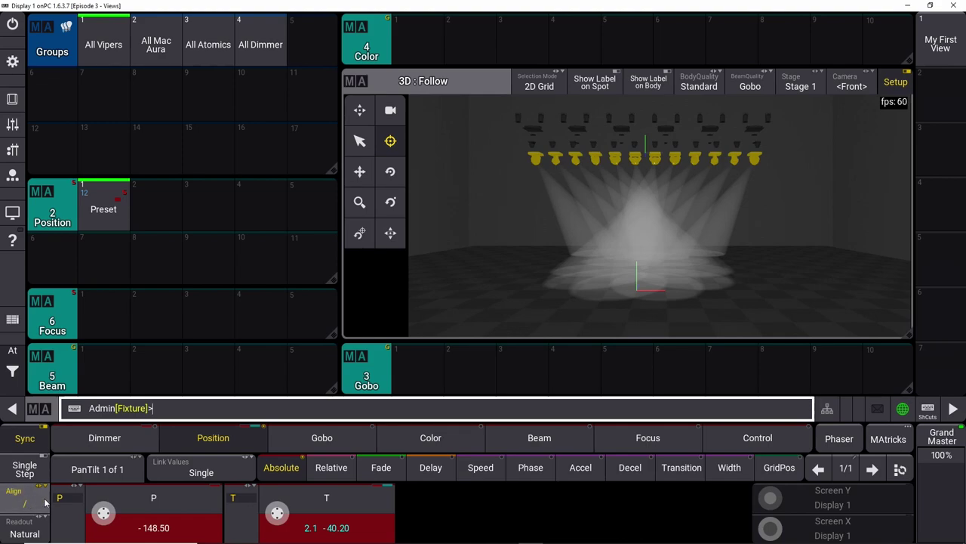
click(13, 350)
- Clear the programmer, reselect All Vipers at full, recall Position 1, and pan to 36.00
click(95, 373)
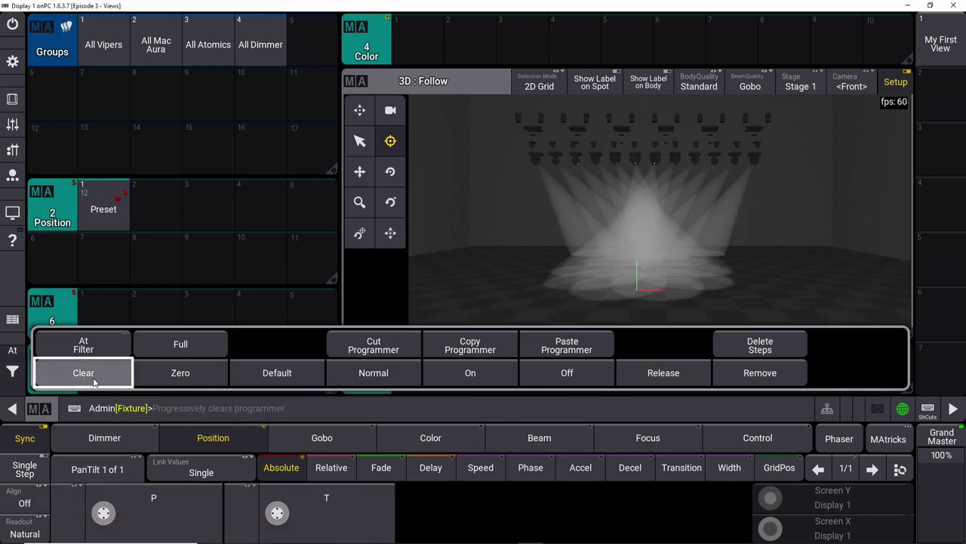
click(104, 44)
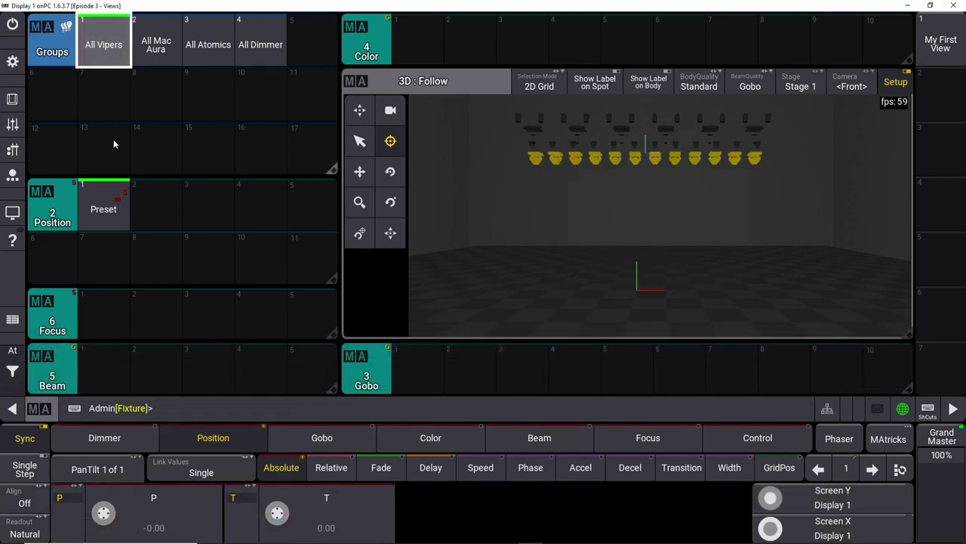
click(12, 350)
click(155, 350)
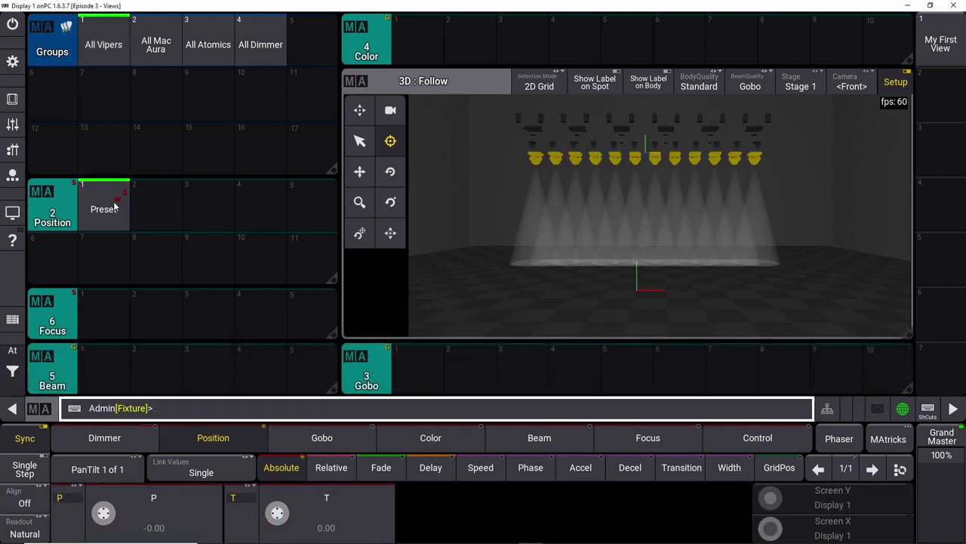
click(114, 203)
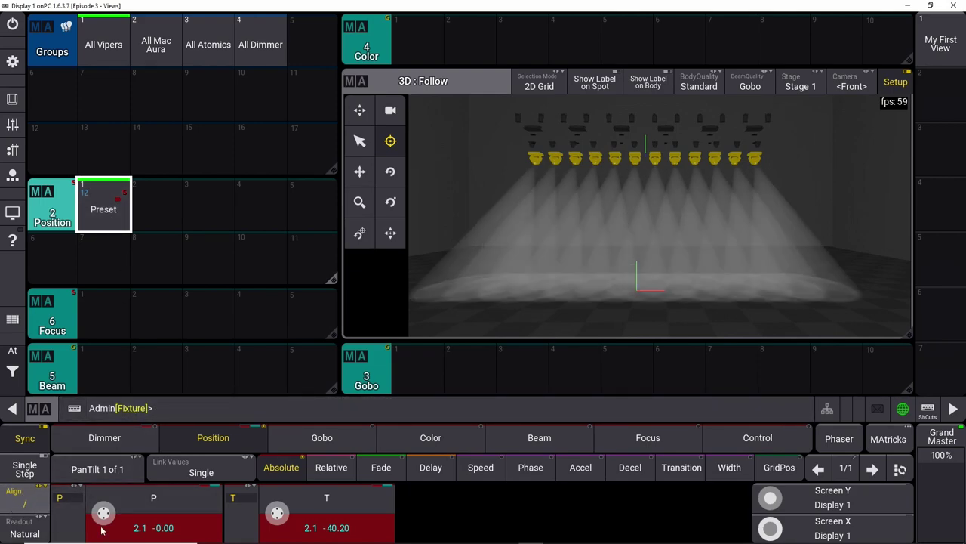
drag(103, 529, 72, 502)
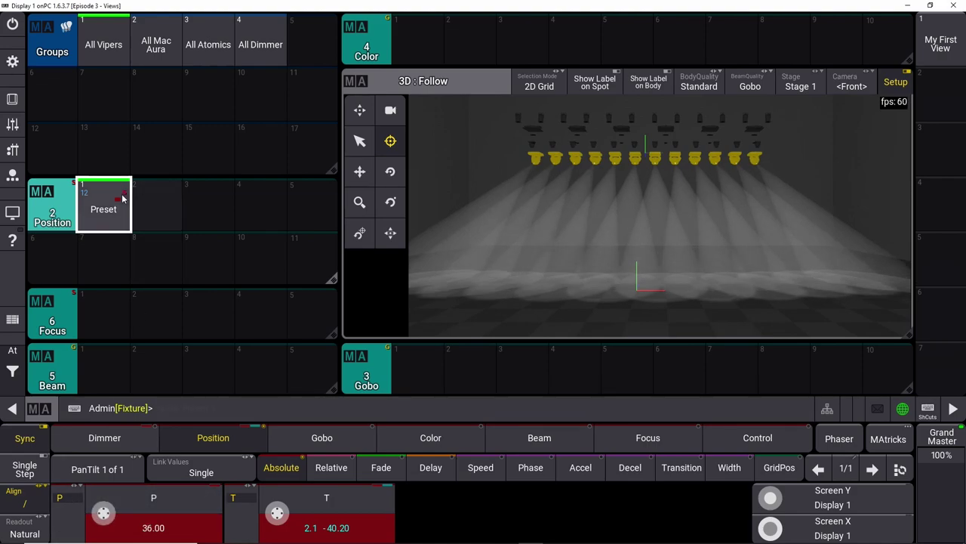
- Store the look as Position preset 2 with Merge, then re-tilt the fixtures to -49.13
click(158, 209)
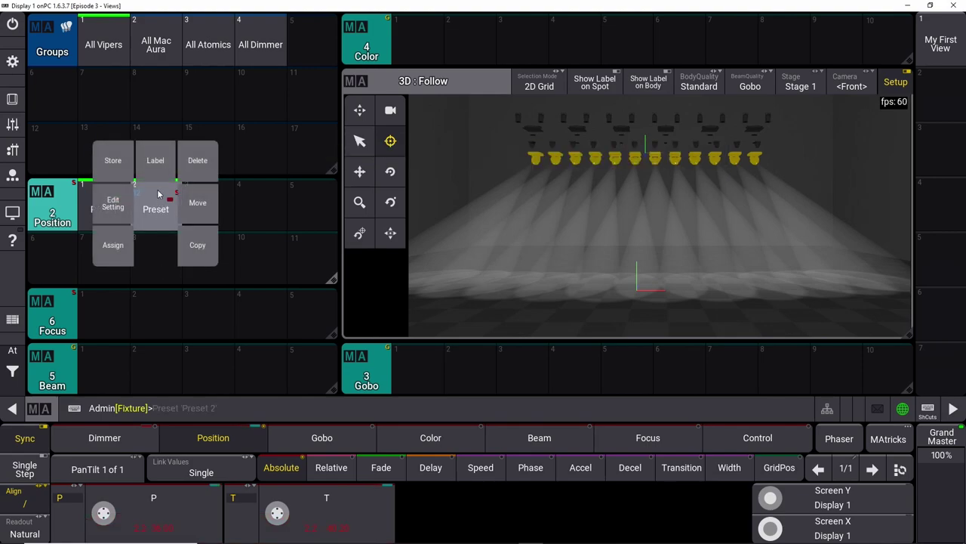
click(114, 163)
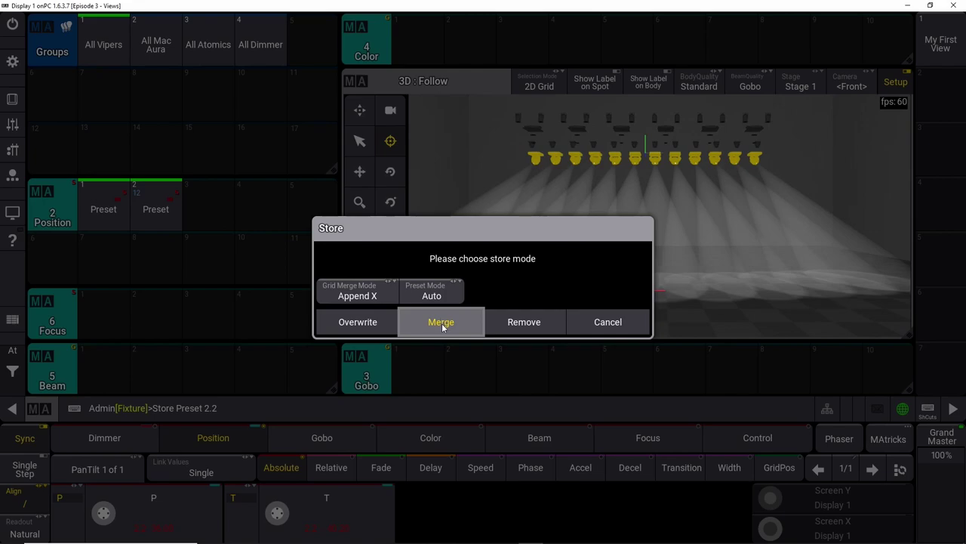
click(442, 322)
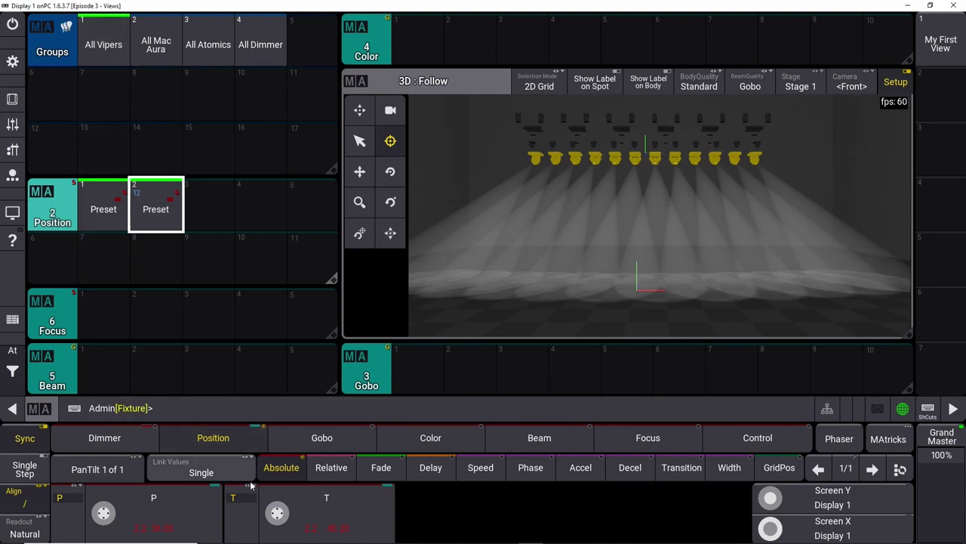
drag(277, 513, 310, 415)
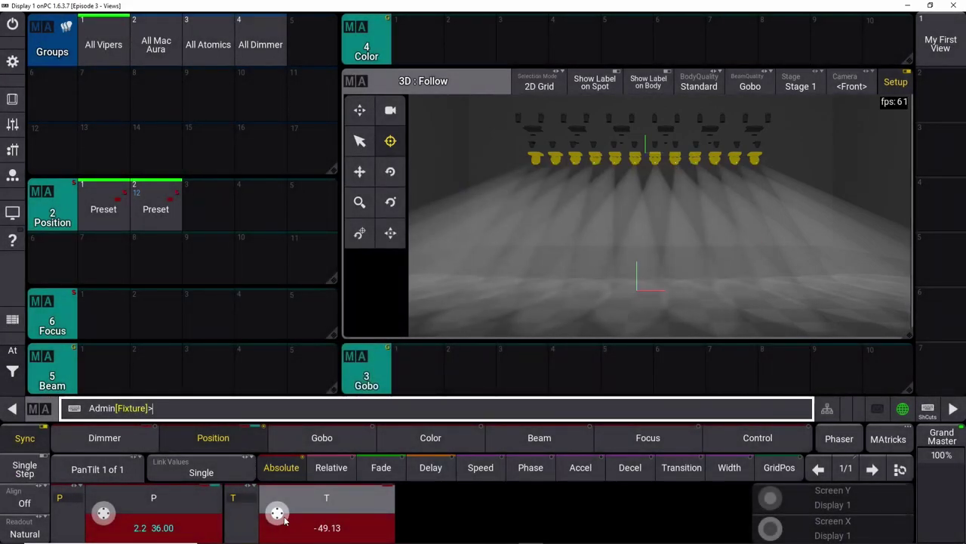
- Tilt the beams further from the floor and store them as Position preset 3
drag(287, 532, 280, 493)
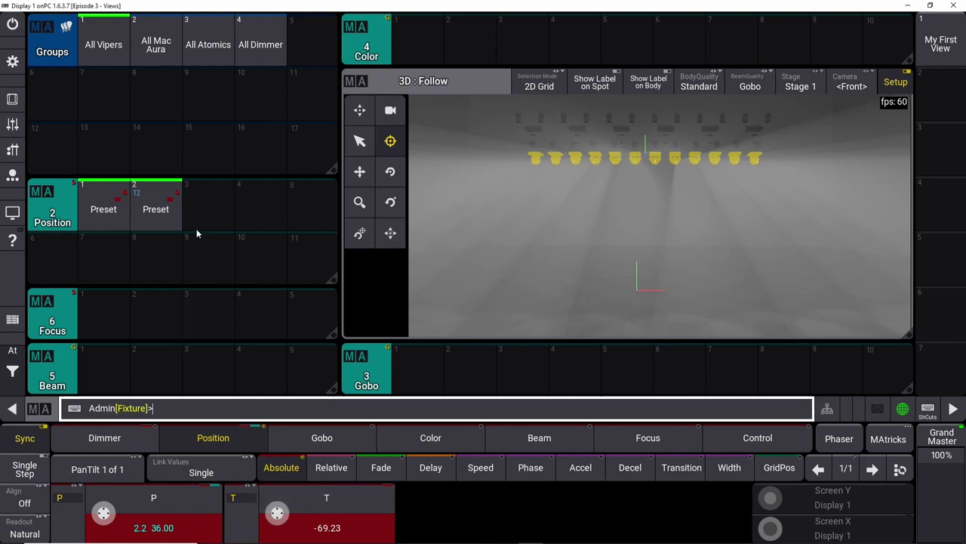
click(200, 204)
click(166, 162)
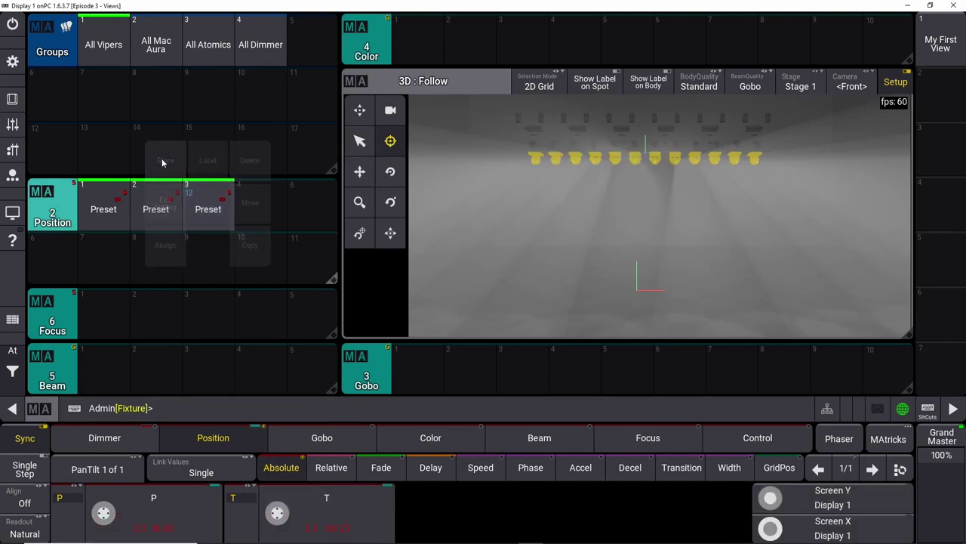
- Tilt the beams to -111.66 and store them as Position preset 4
drag(277, 513, 250, 516)
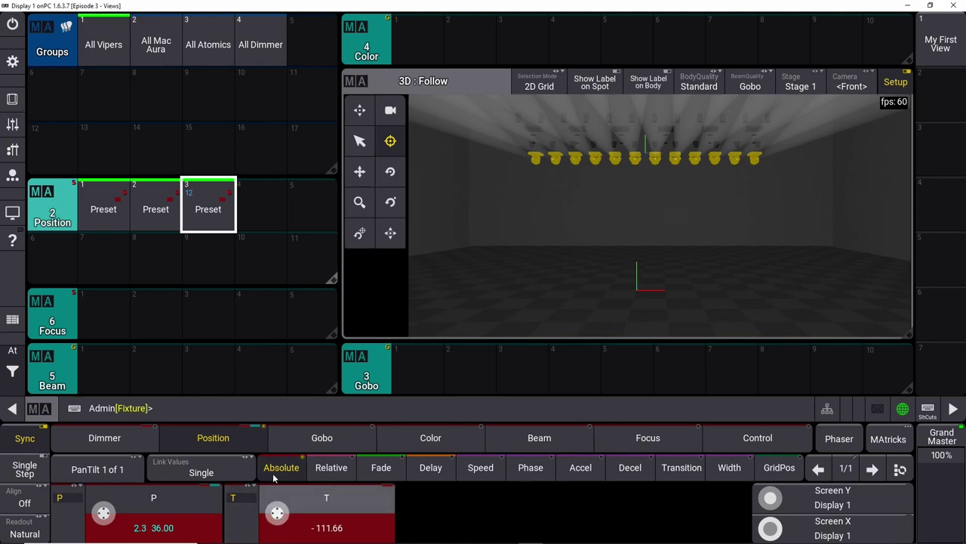
click(264, 202)
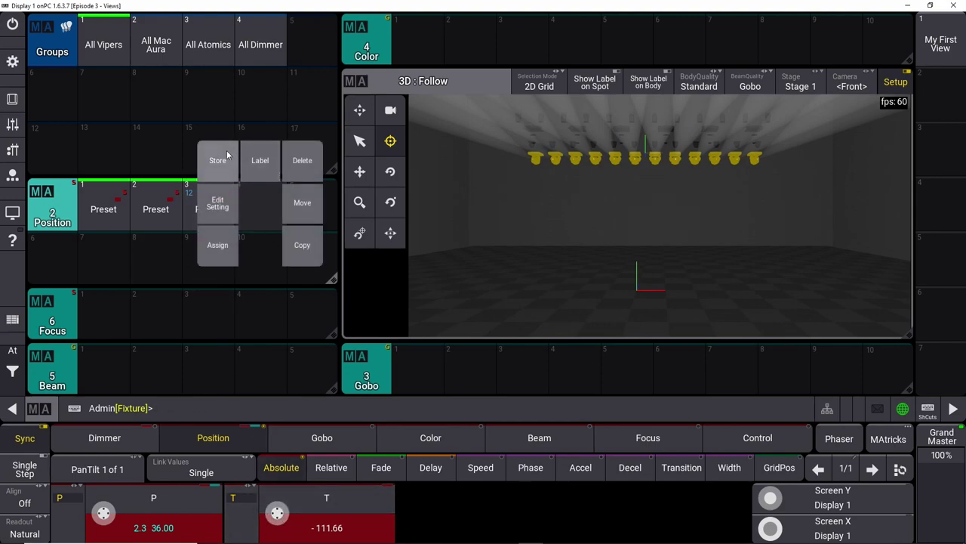
click(217, 162)
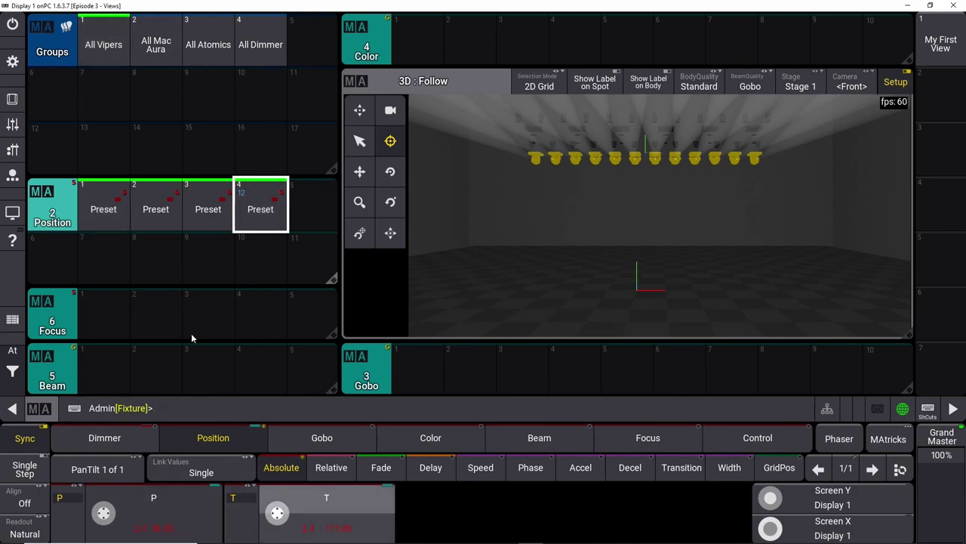
click(13, 101)
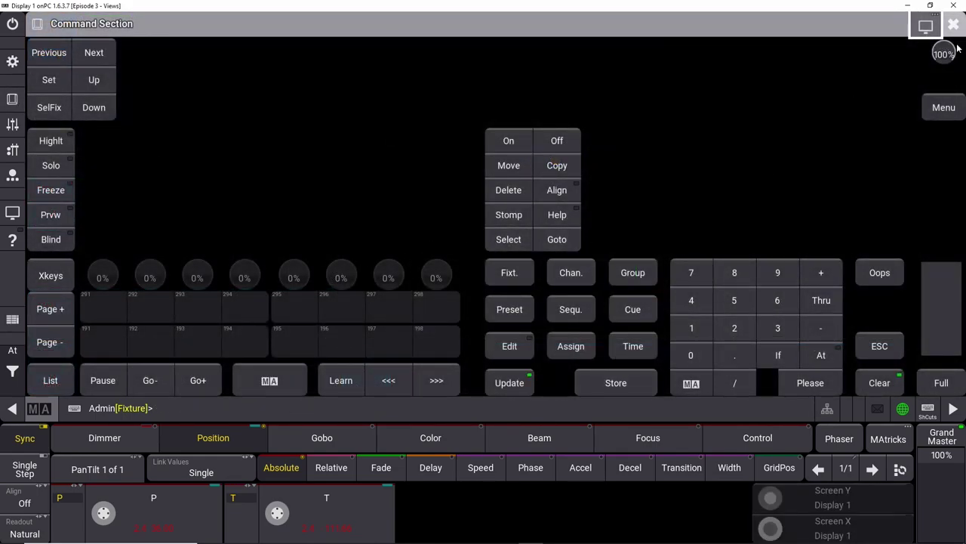
- Close the Command Section and open the label editor for Position preset 1
click(929, 28)
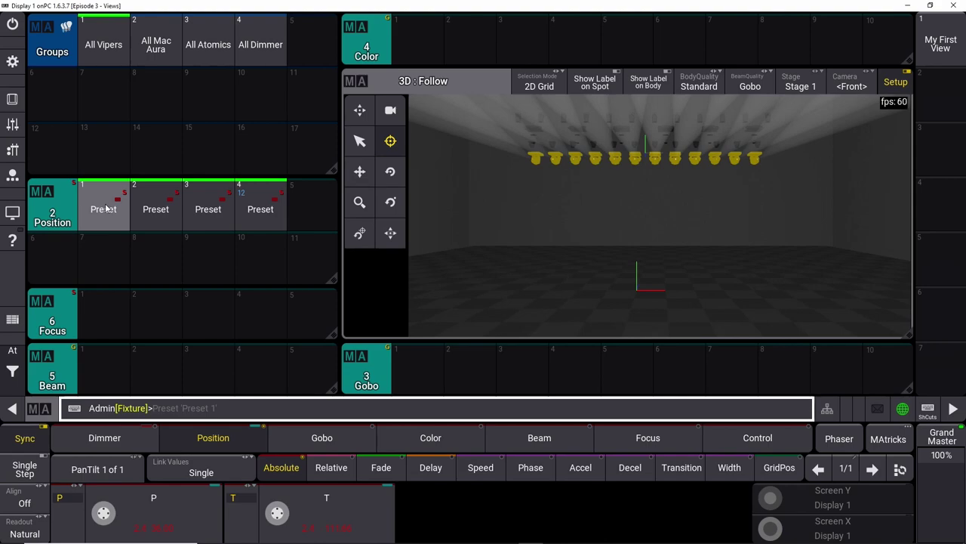
drag(105, 203, 93, 155)
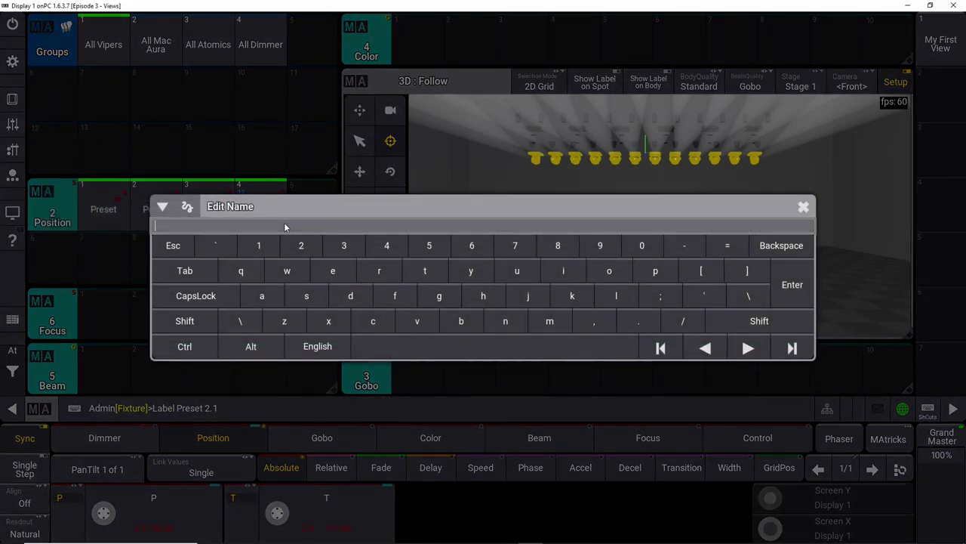
- Name Position presets 1 and 2 'Pos 1' and 'Pos 2'
text(Pos 1)
key(Return)
drag(161, 212, 151, 162)
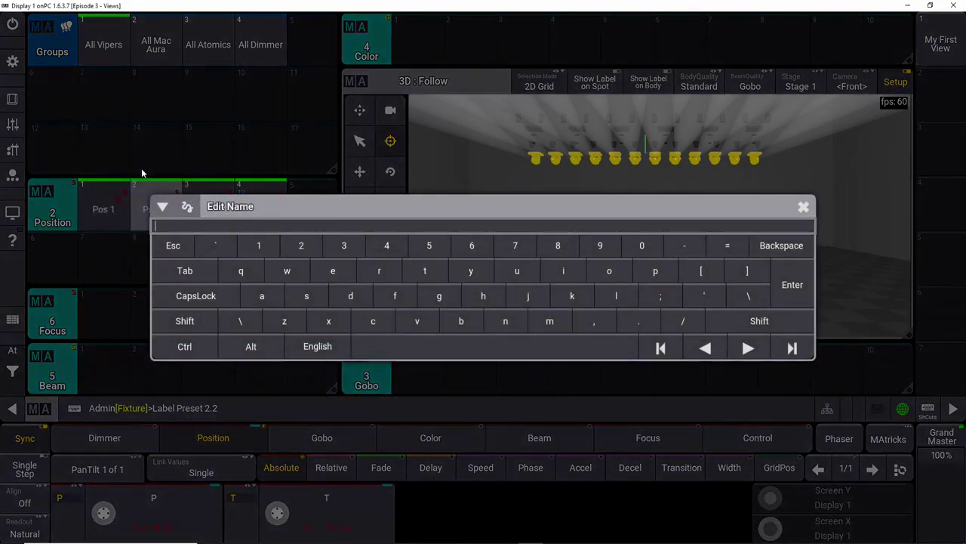
text(Pos 2)
key(Return)
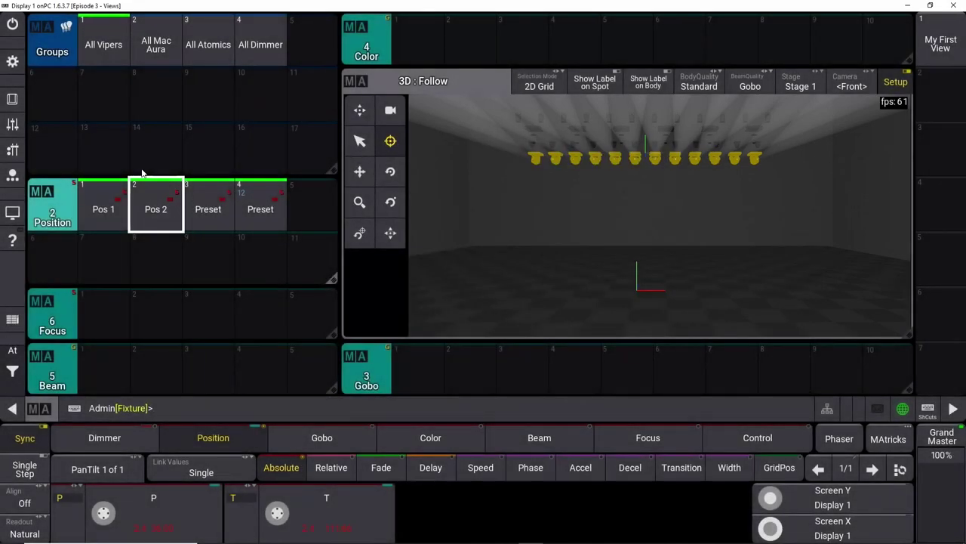
- Label Position presets 3 and 4 'Audience' and 'Roof'
drag(208, 212, 203, 163)
text(Audi)
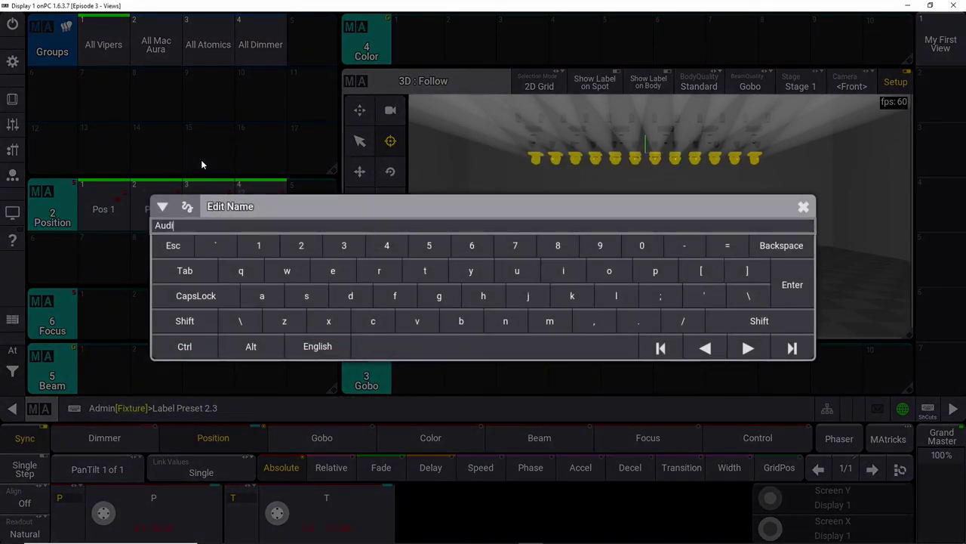
text(ence)
key(Return)
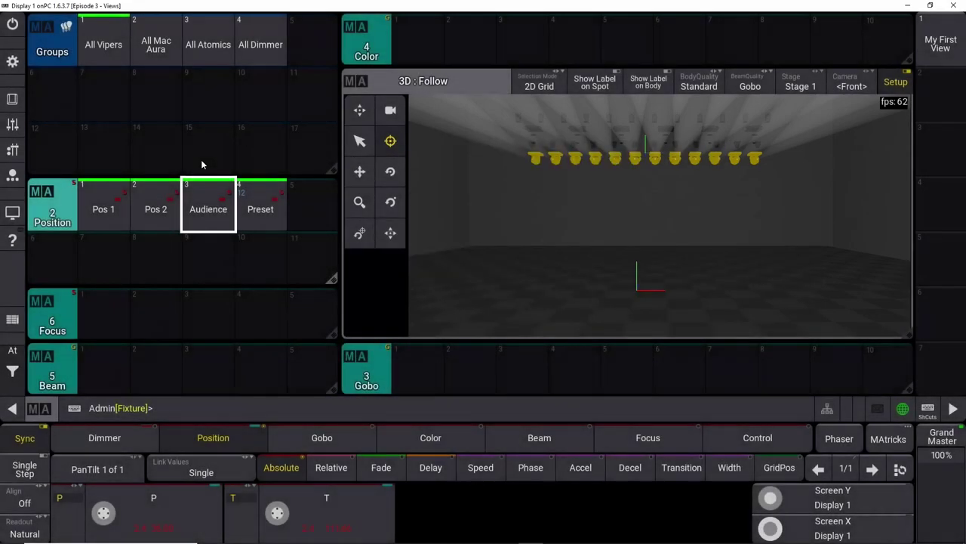
drag(260, 209, 258, 160)
text(Roof)
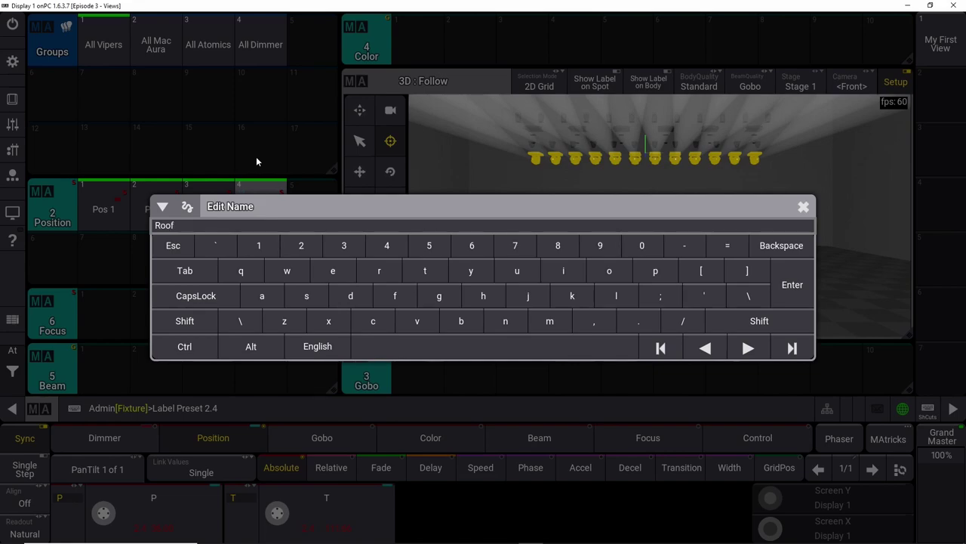
key(Return)
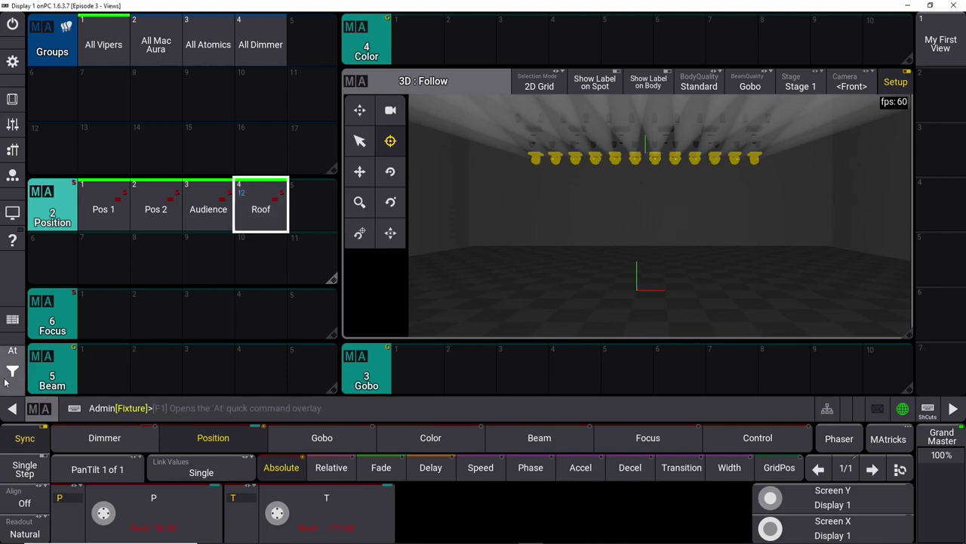
click(12, 350)
- Clear the programmer and select the All Mac Aura group, leaving pan and tilt at 0.00
click(52, 377)
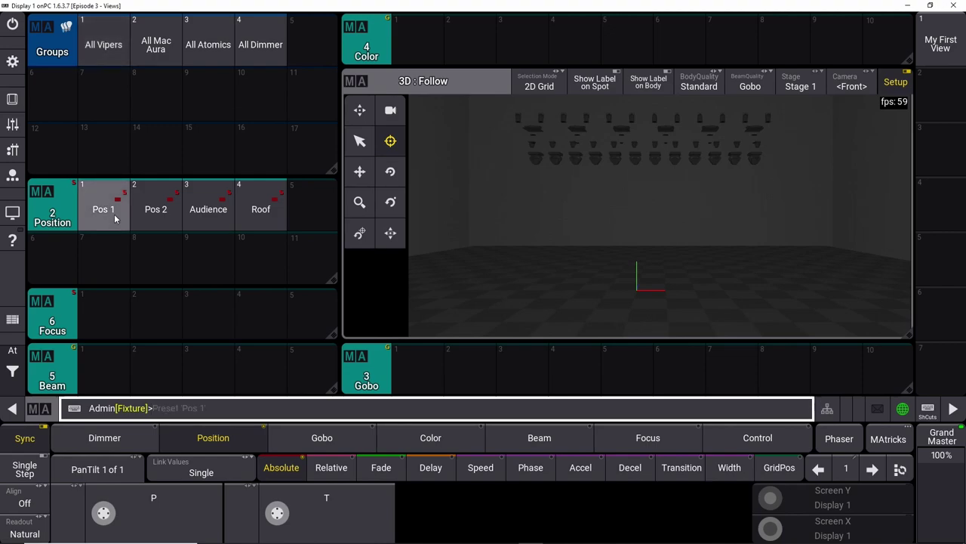
click(155, 49)
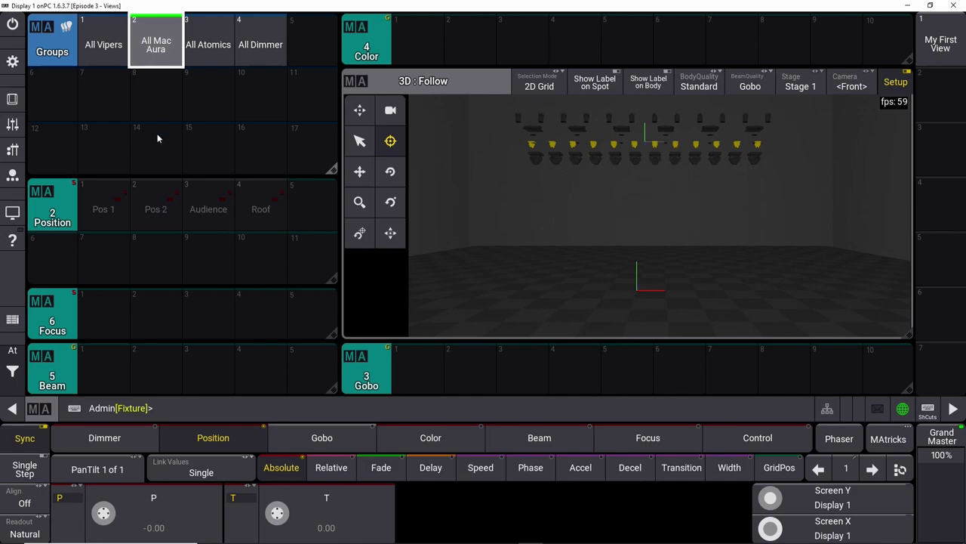
- Bring the fixtures to full, tilt the beams, and merge the new position into Pos 1
click(12, 349)
click(164, 344)
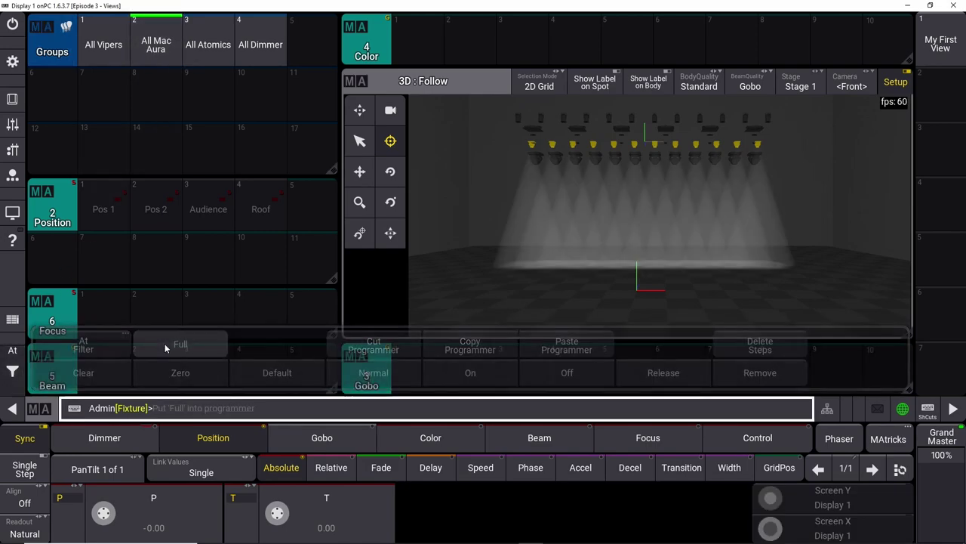
mouse_move(276, 512)
mouse_down()
mouse_move(247, 521)
mouse_move(211, 487)
mouse_move(227, 512)
mouse_move(263, 523)
mouse_up()
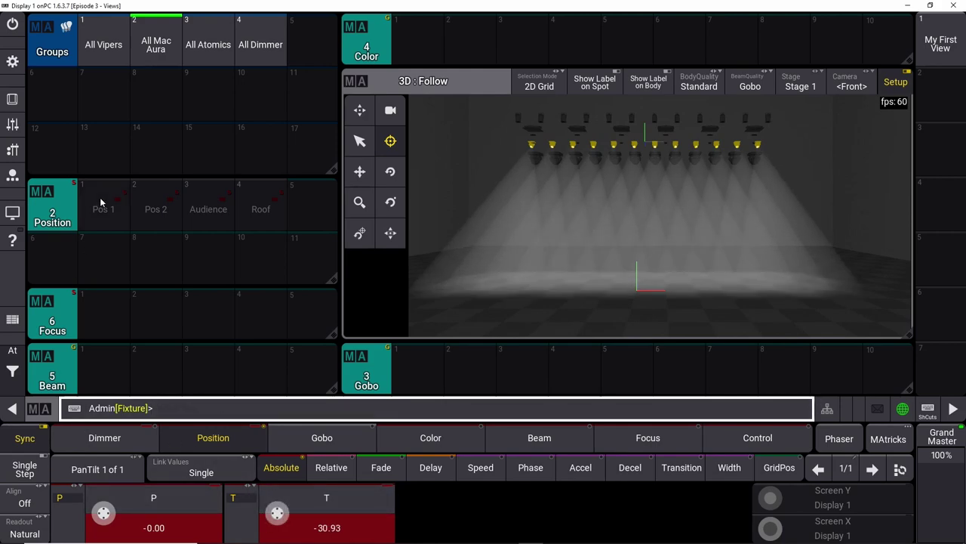
drag(106, 204, 54, 178)
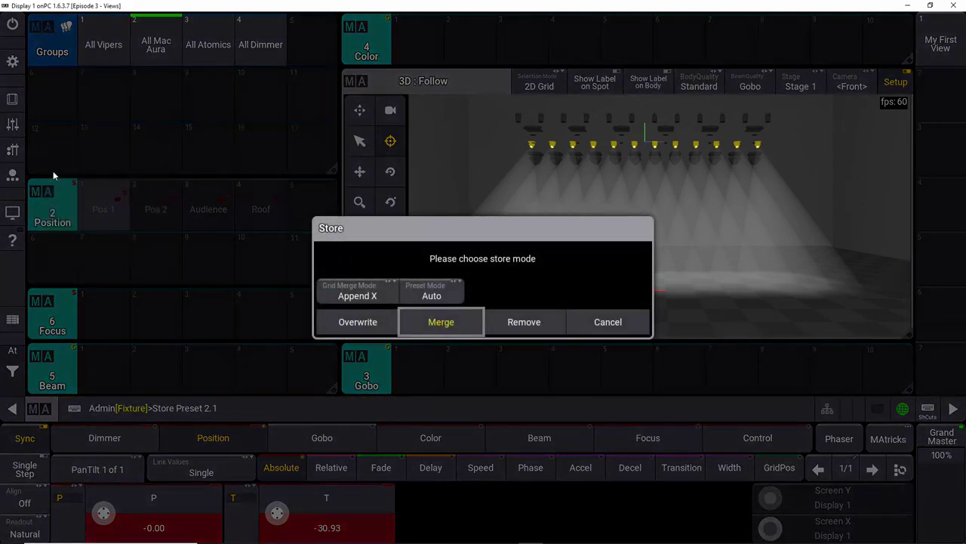
click(441, 322)
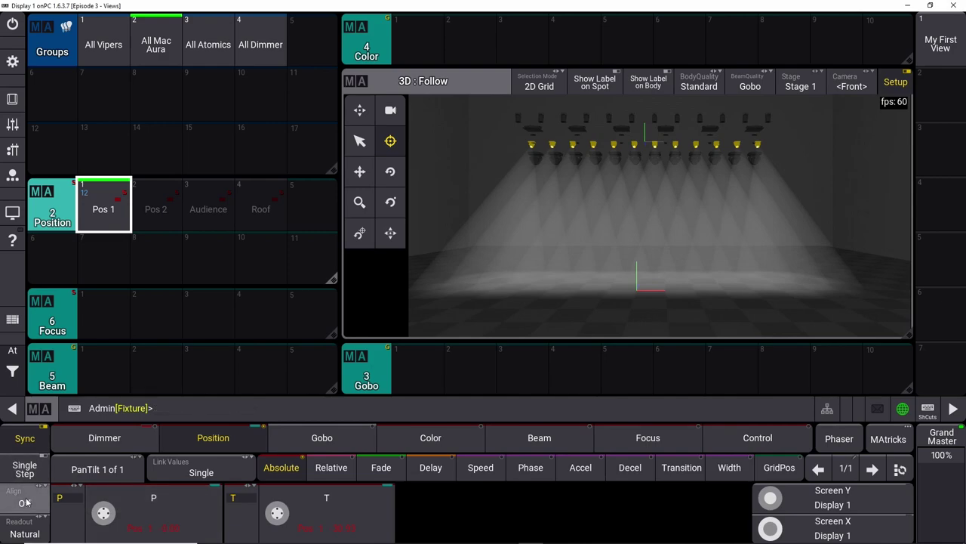
- Spread the pan values across the fixtures and merge that position into Pos 2
click(25, 502)
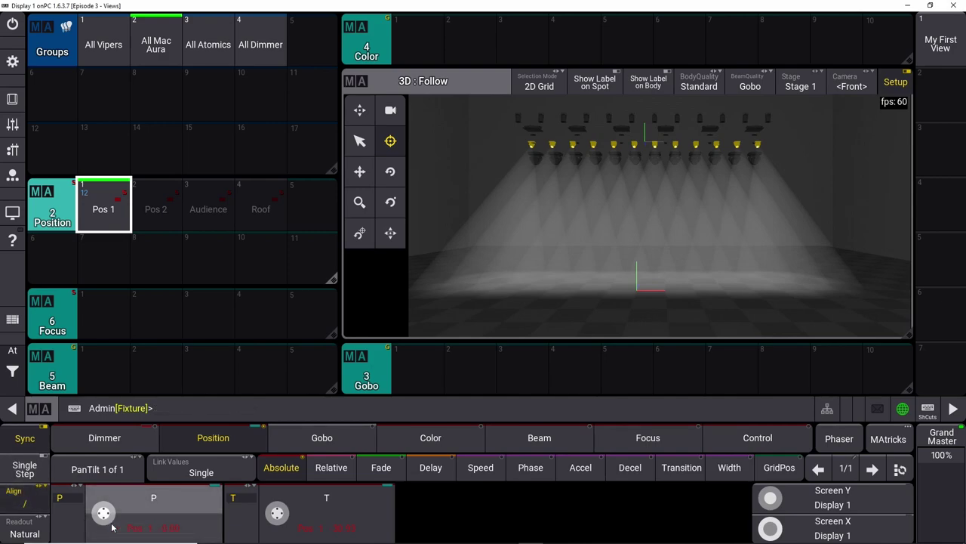
scroll(95, 533, up, 3)
scroll(95, 533, up, 5)
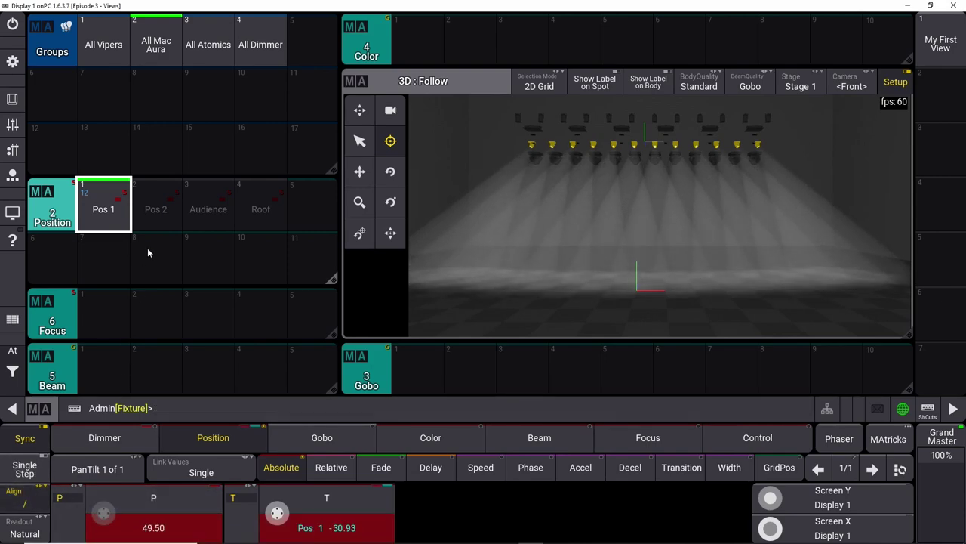
drag(158, 209, 125, 166)
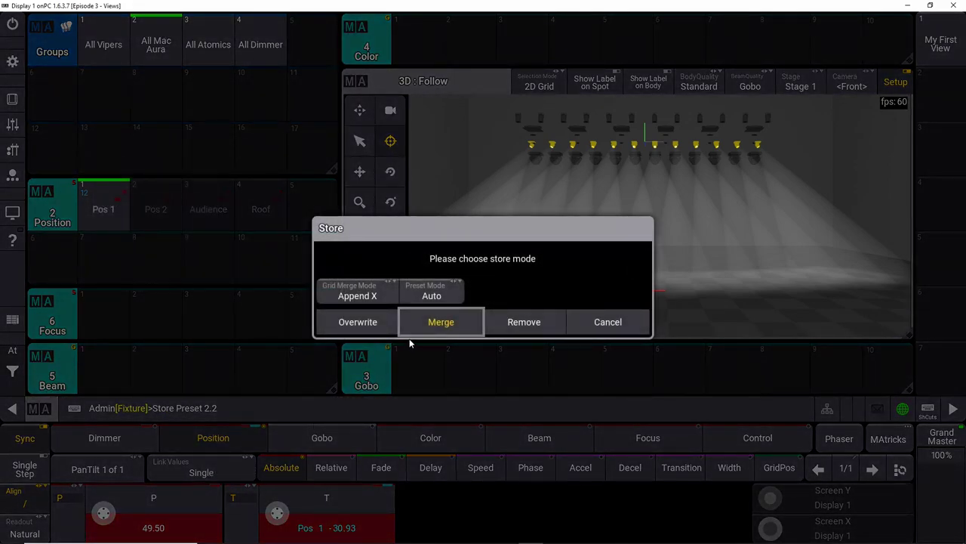
click(424, 321)
- Merge the current position into Position preset 3, Audience
scroll(277, 517, up, 3)
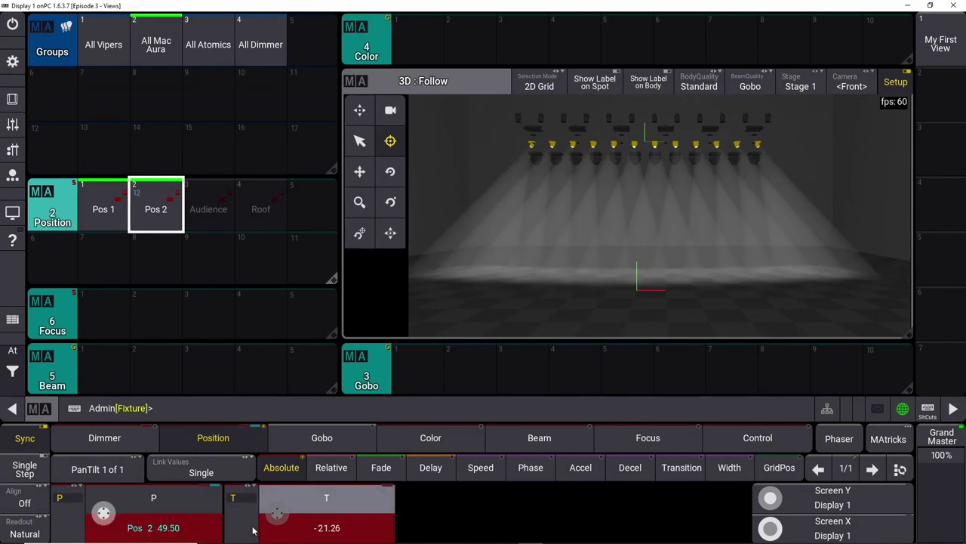
scroll(253, 530, down, 10)
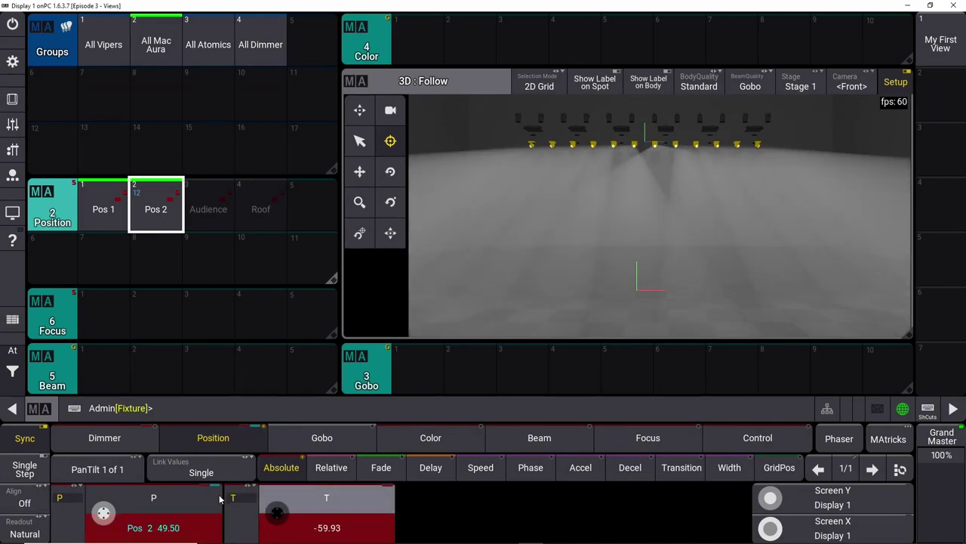
drag(212, 212, 166, 157)
click(435, 319)
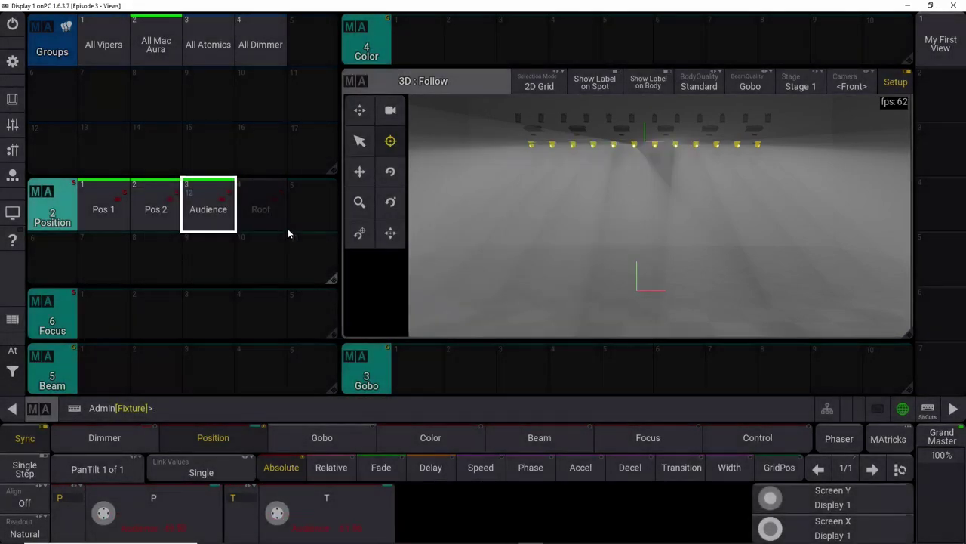
scroll(269, 496, down, 2)
scroll(268, 496, down, 6)
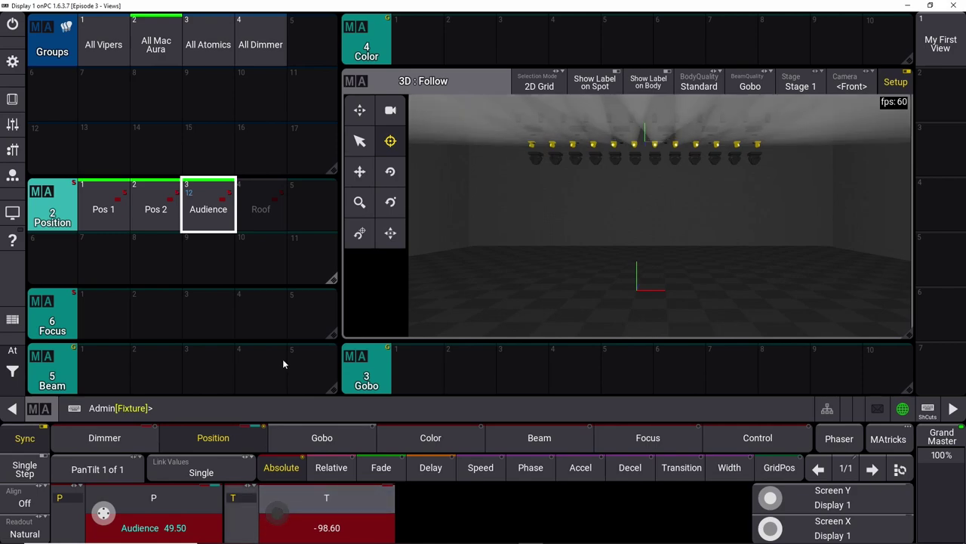
- Merge the roof position (pan 49.50, tilt -98.60) into the Roof preset, slot 4
drag(260, 209, 205, 161)
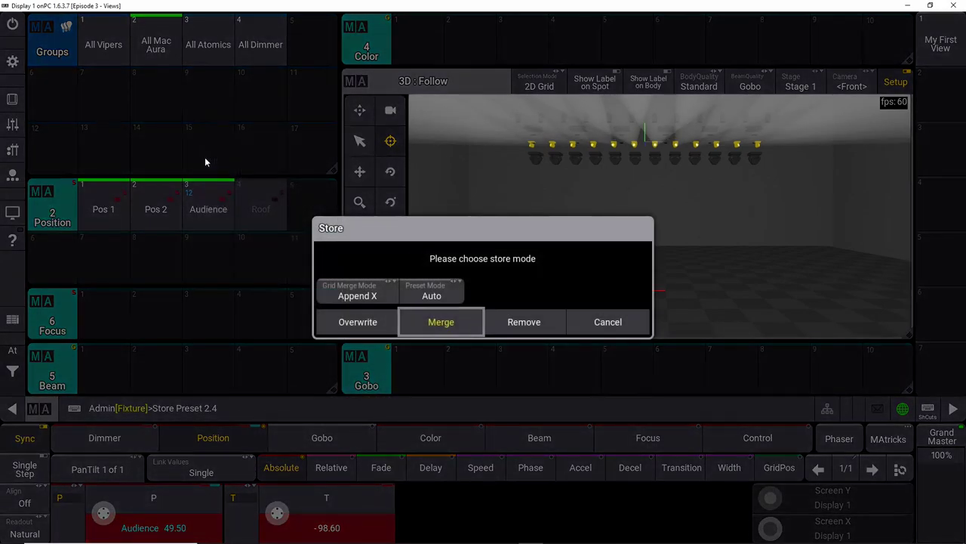
click(440, 323)
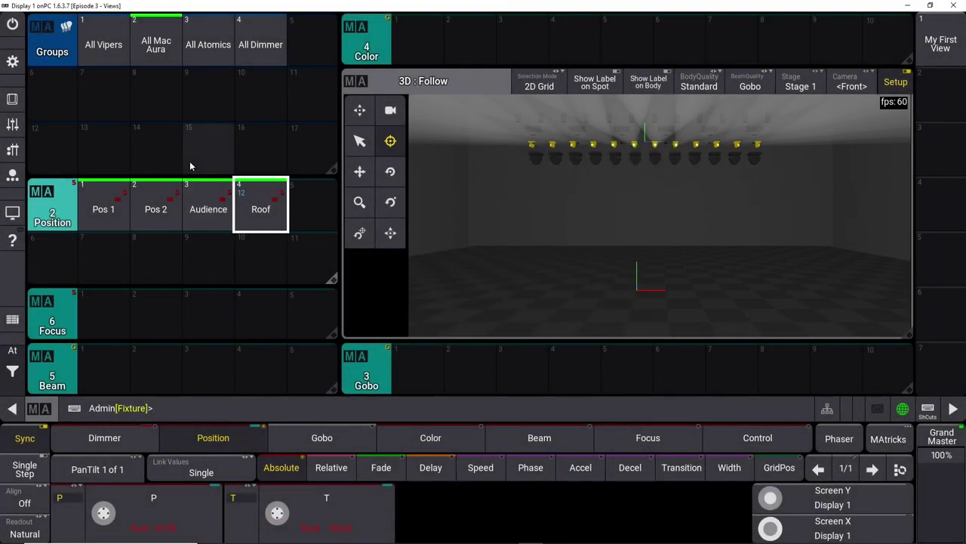
drag(12, 350, 78, 386)
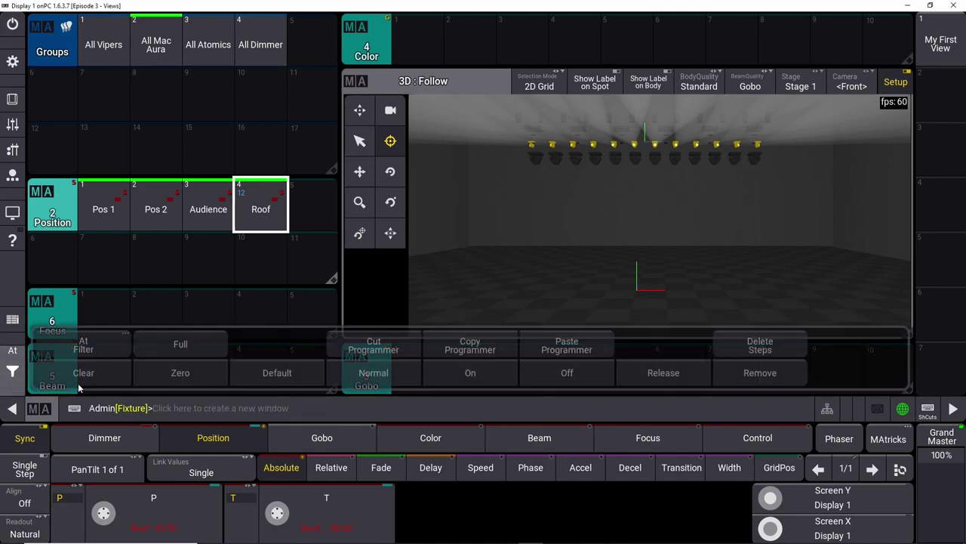
- Clear all selection and pan/tilt values, leaving an empty command line ready for input
click(79, 381)
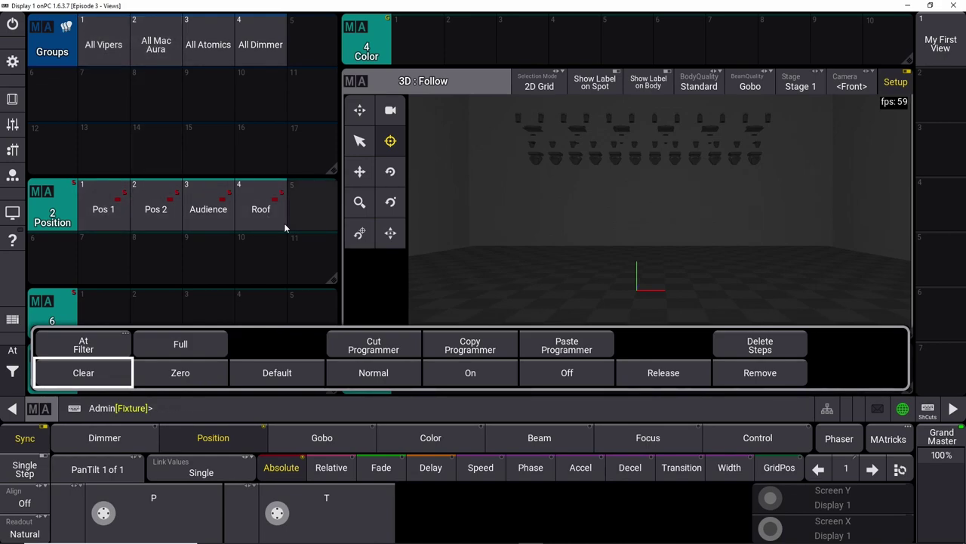
click(12, 99)
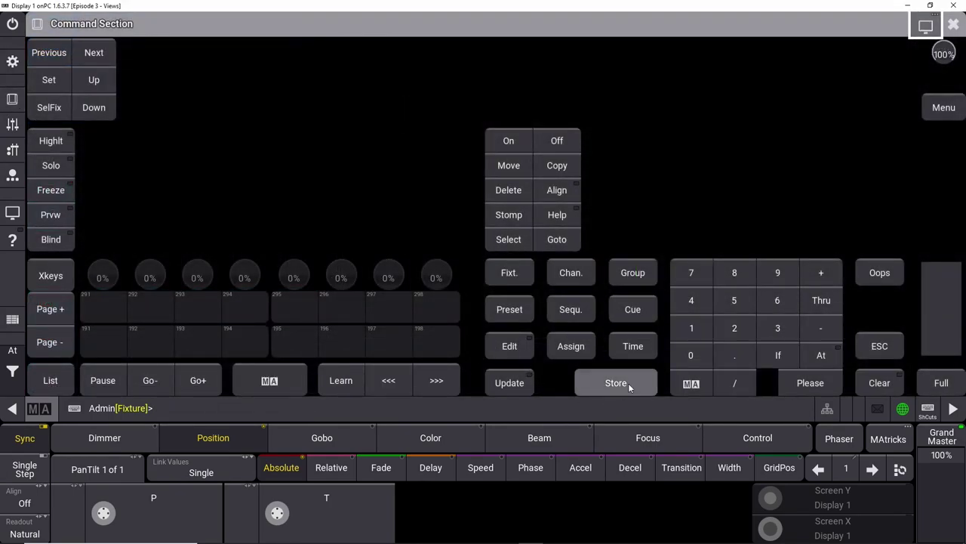
click(953, 25)
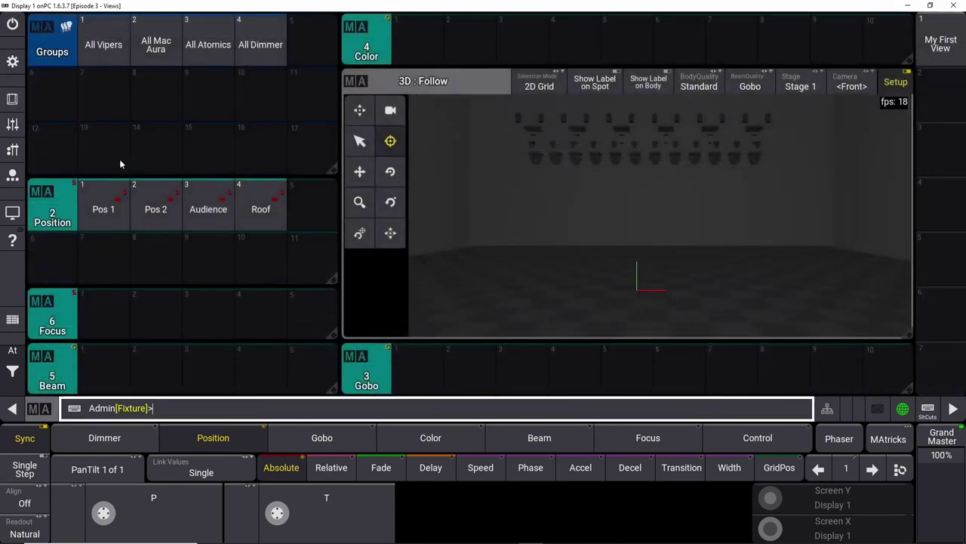
click(181, 406)
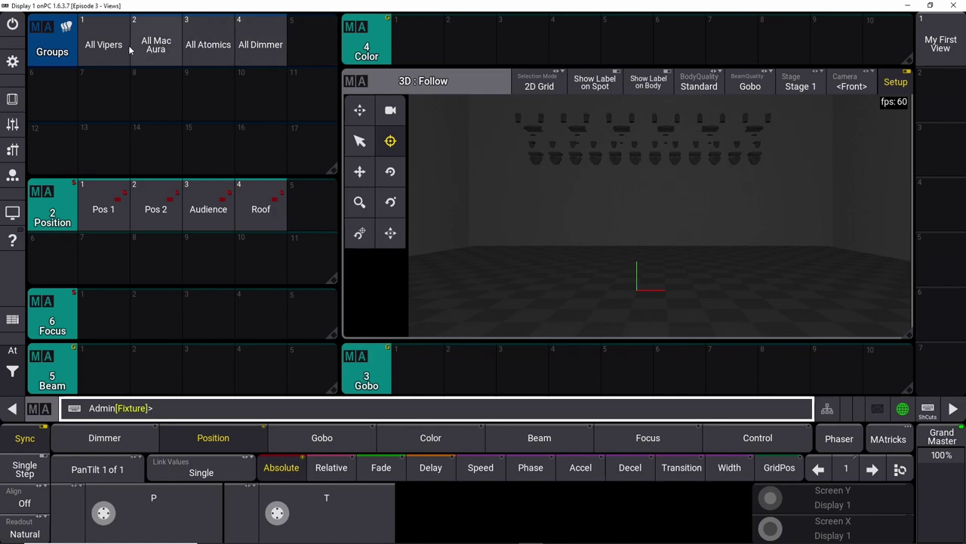
- Select All Vipers, deselect them, then select fixture 701 alone by entering 701
click(104, 45)
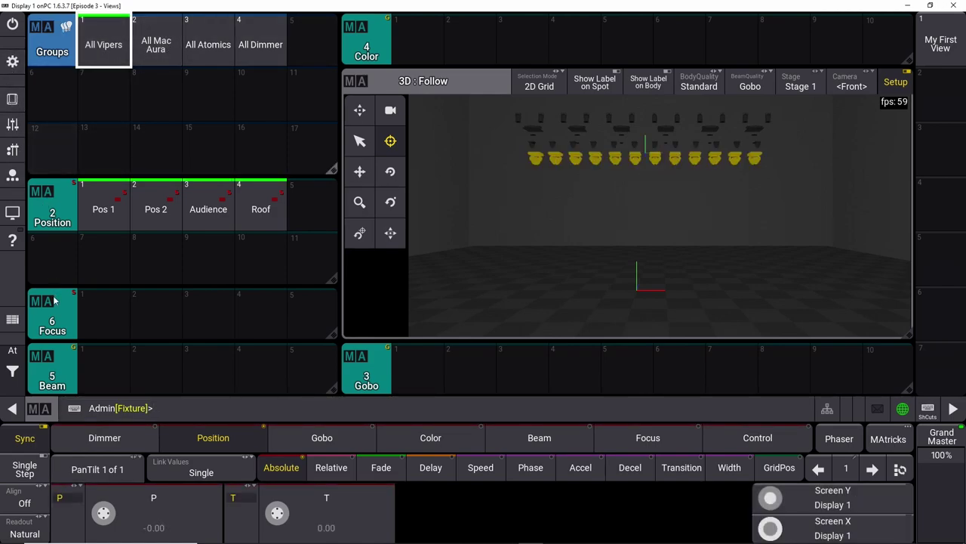
click(13, 361)
click(72, 377)
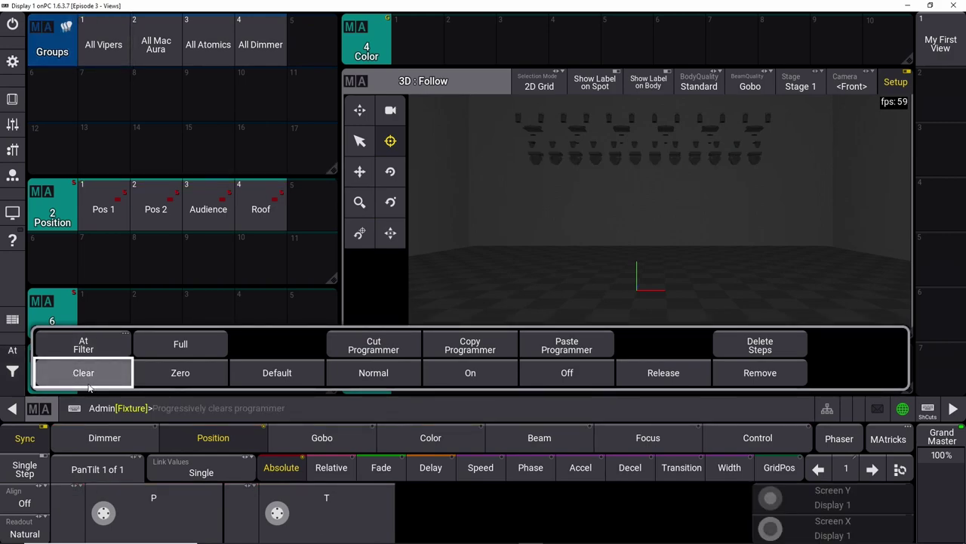
click(187, 411)
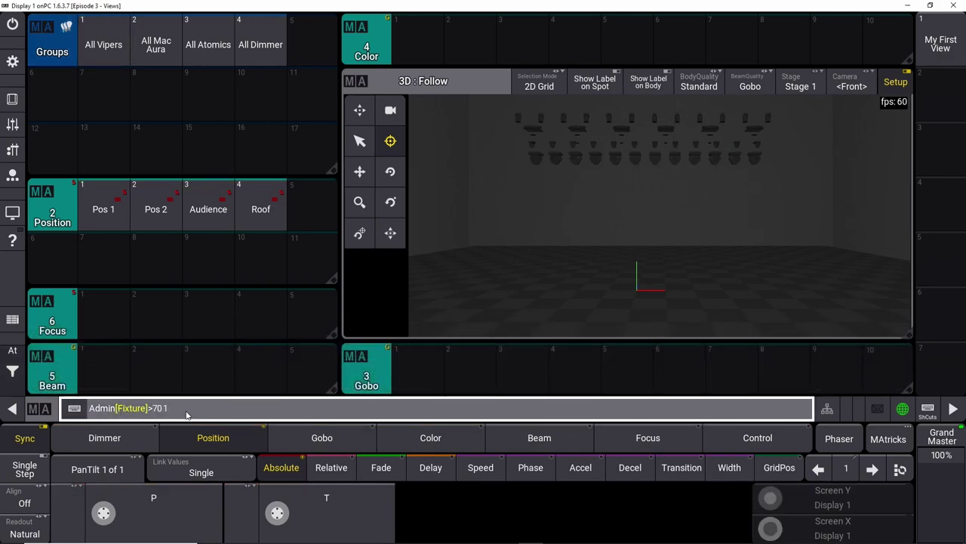
text(701)
key(Return)
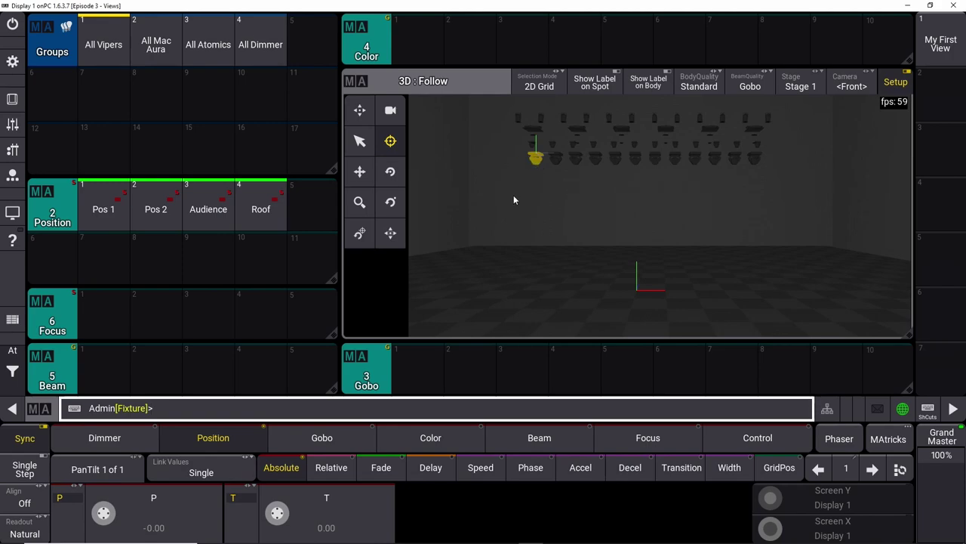
- Set fixture 701 to full in pure blue (R 0, G 0, B 100), then recall My First View
click(451, 444)
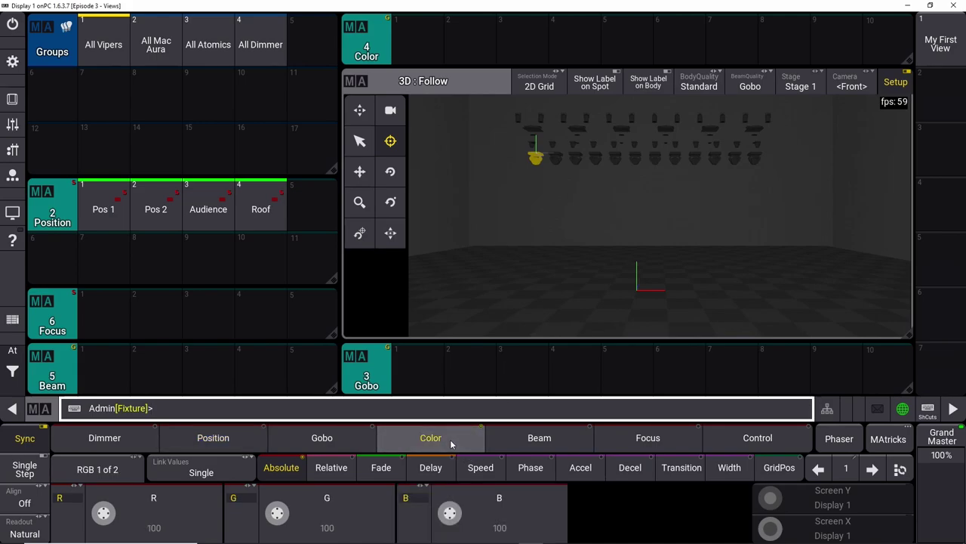
click(160, 523)
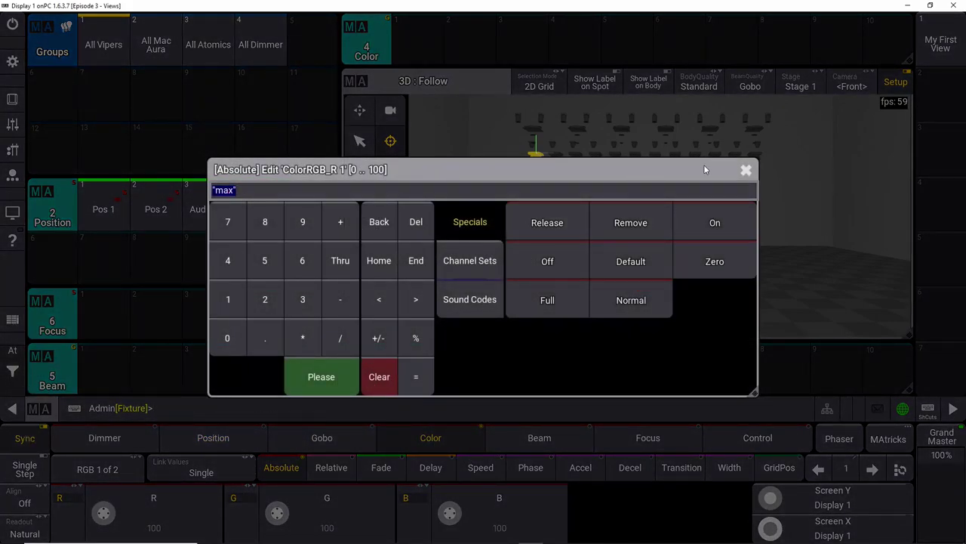
click(746, 170)
click(12, 350)
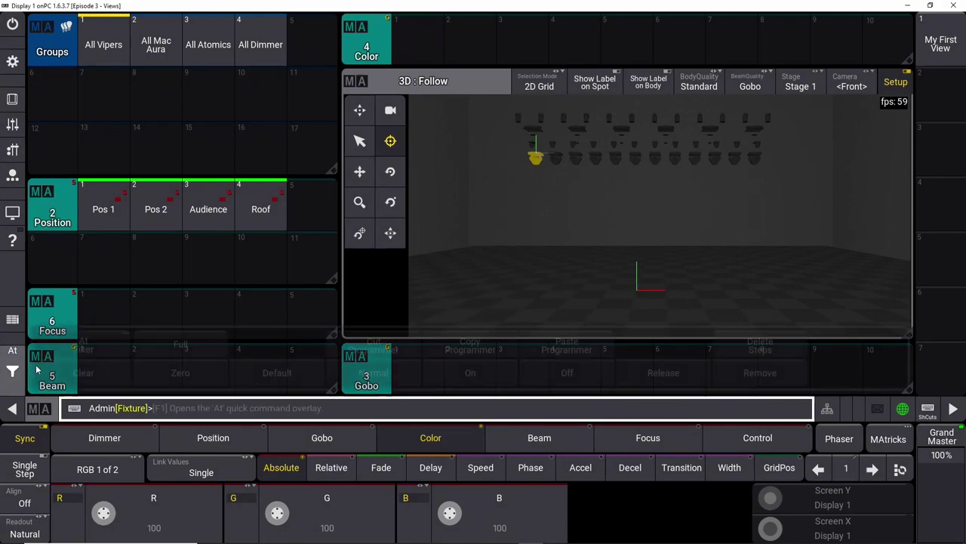
click(180, 345)
mouse_move(277, 514)
mouse_down()
mouse_move(259, 483)
mouse_move(256, 521)
mouse_move(287, 491)
mouse_move(281, 521)
mouse_up()
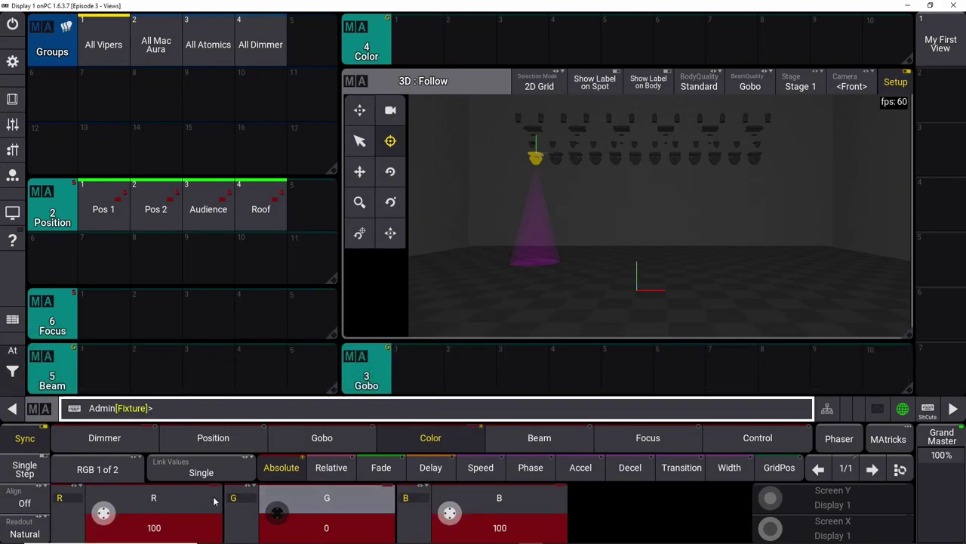
drag(104, 513, 77, 494)
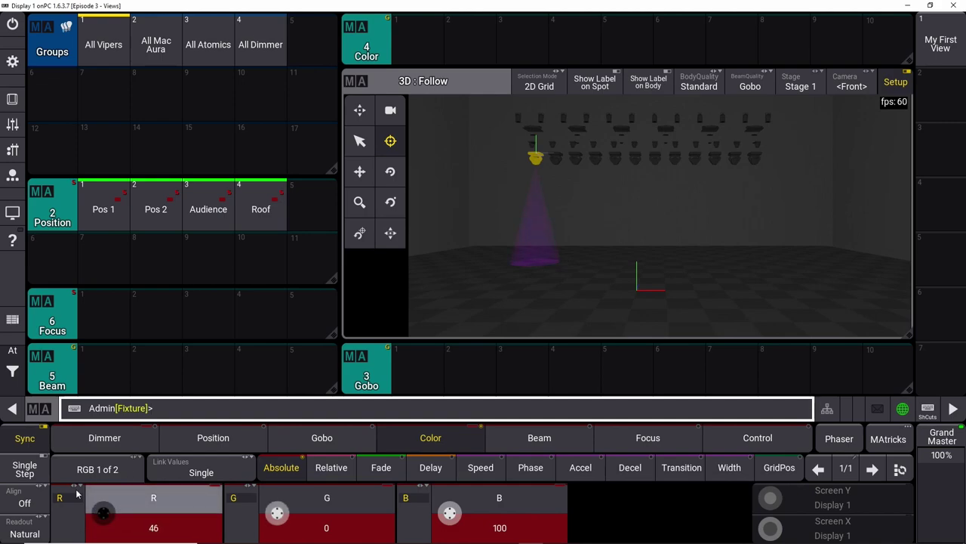
drag(160, 538, 151, 537)
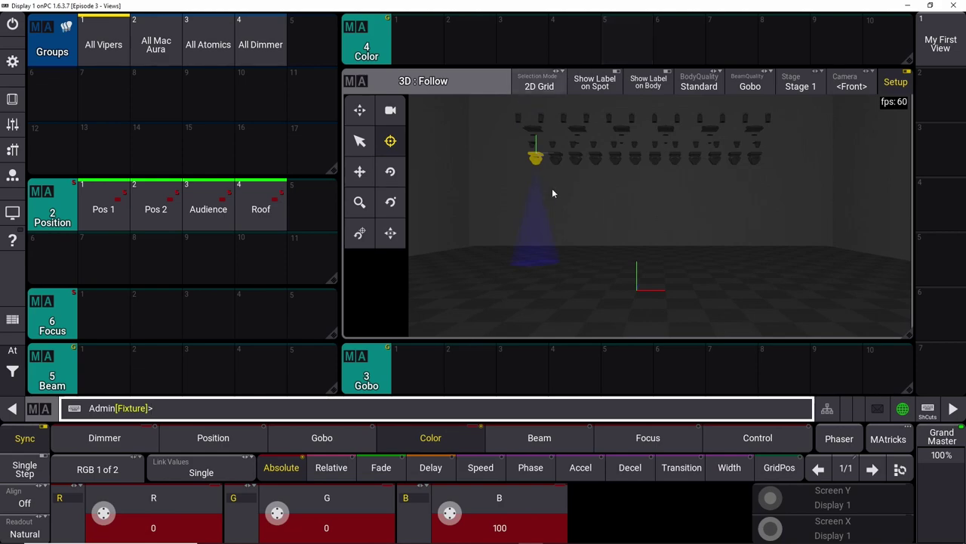
click(943, 47)
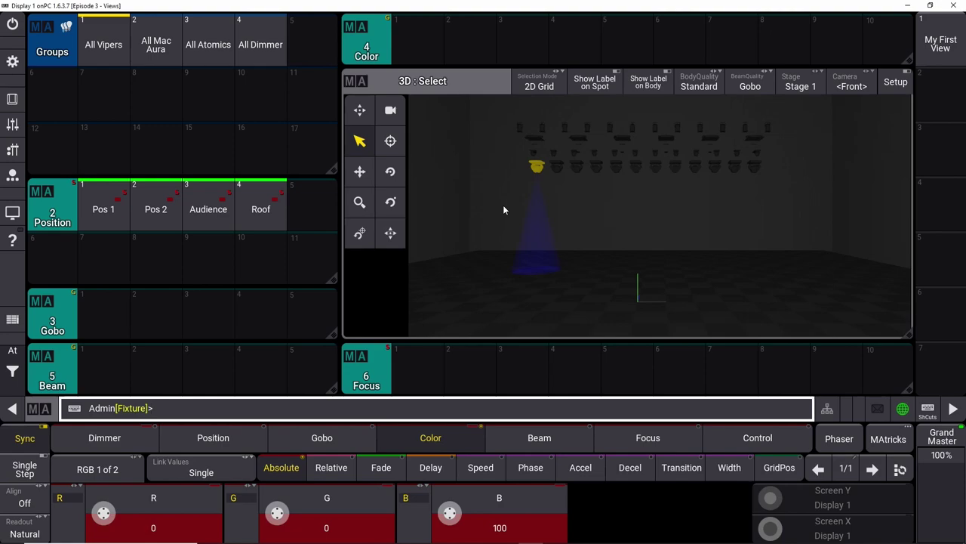
- Delete all windows from the current screen and open the Add Window dialog
click(12, 63)
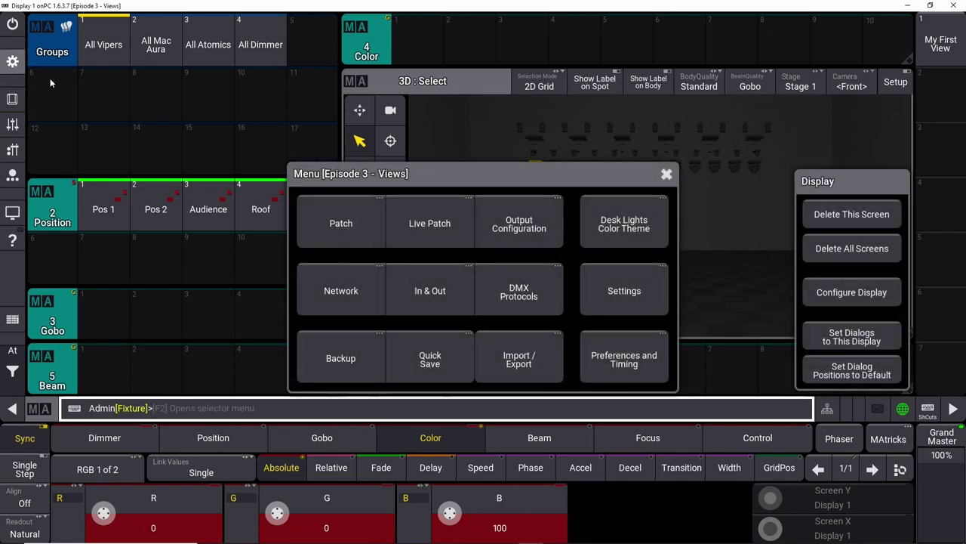
click(852, 214)
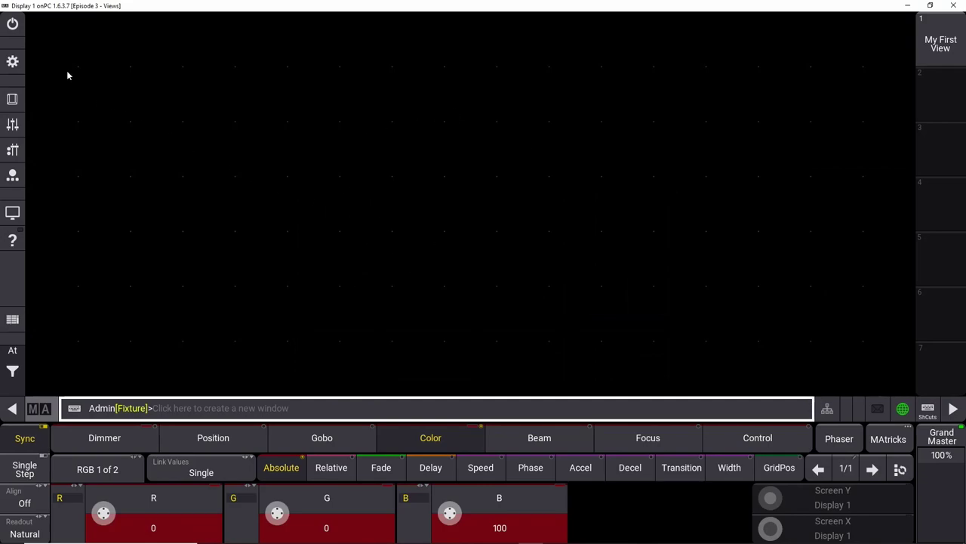
click(46, 34)
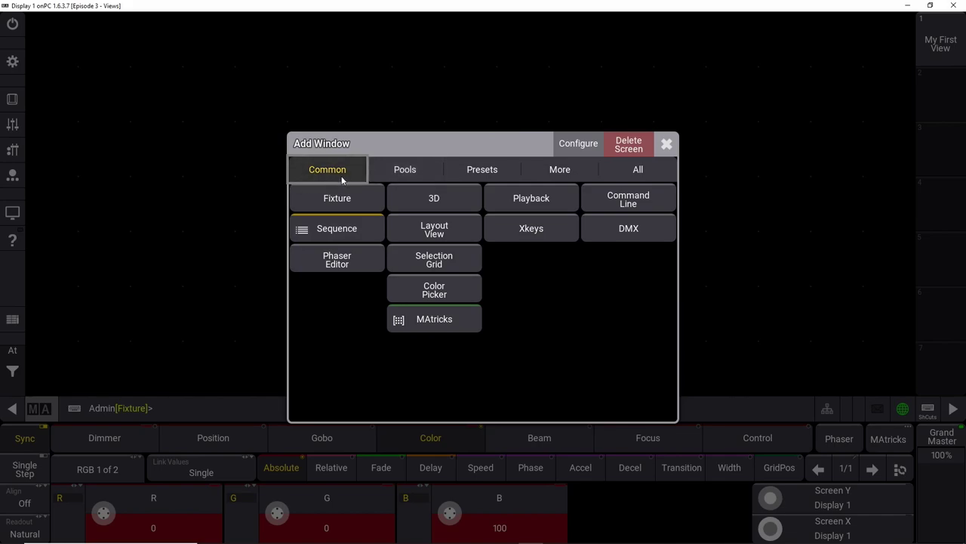
- Add a Color Picker window and apply the Lee Congo Blue gel to fixture 701
click(445, 295)
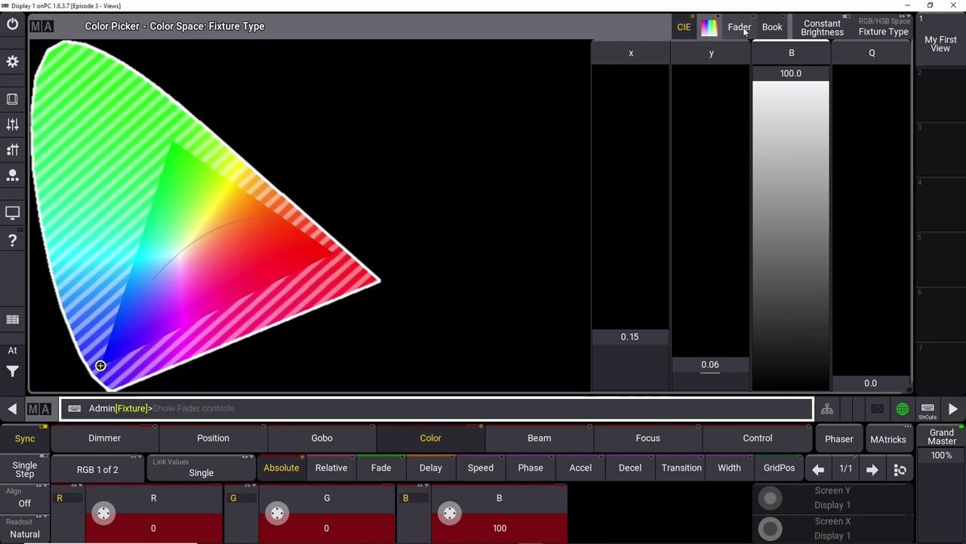
click(768, 27)
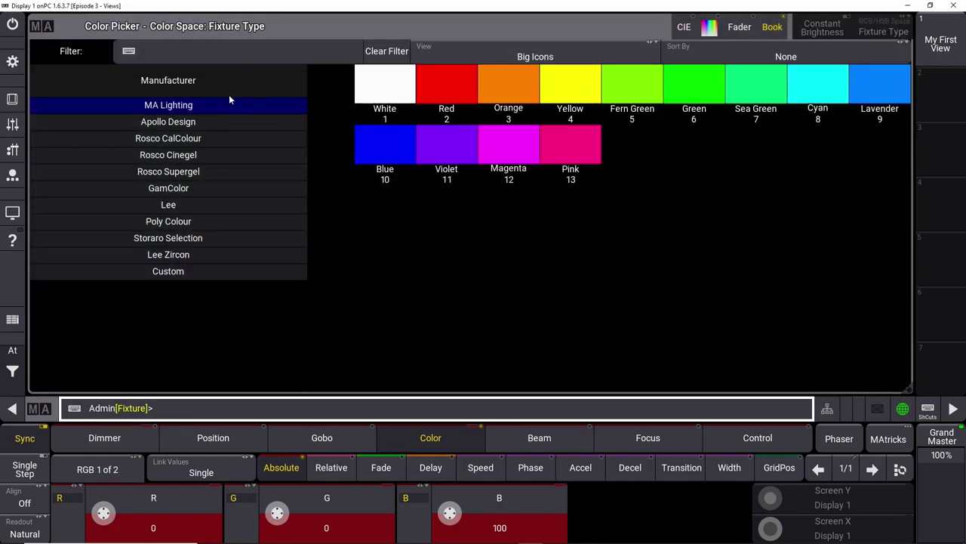
click(182, 207)
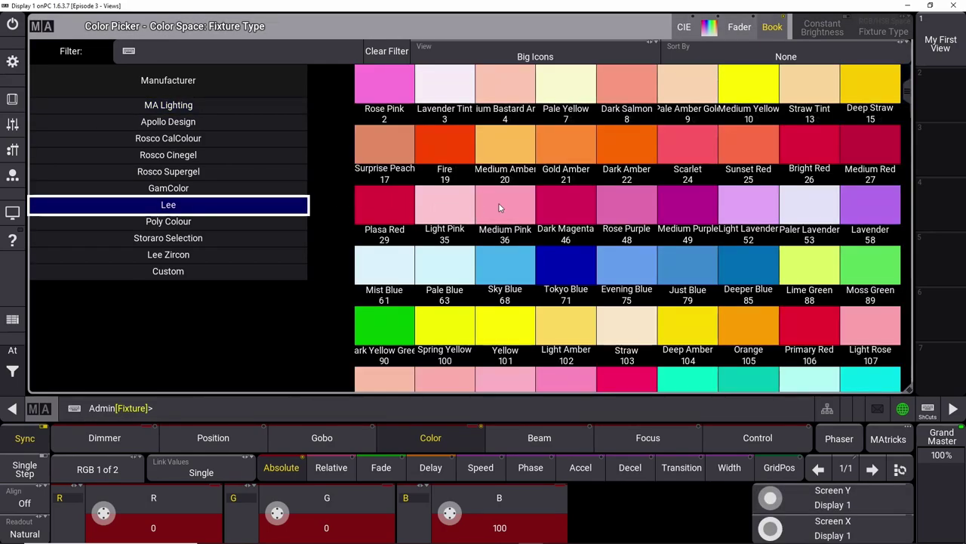
scroll(630, 198, down, 4)
scroll(630, 198, down, 4)
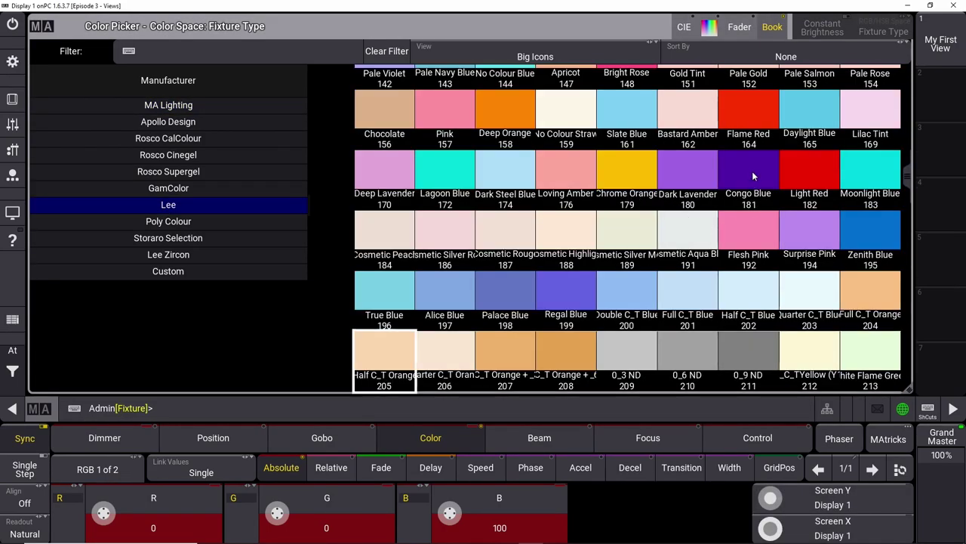
click(751, 173)
scroll(626, 211, up, 5)
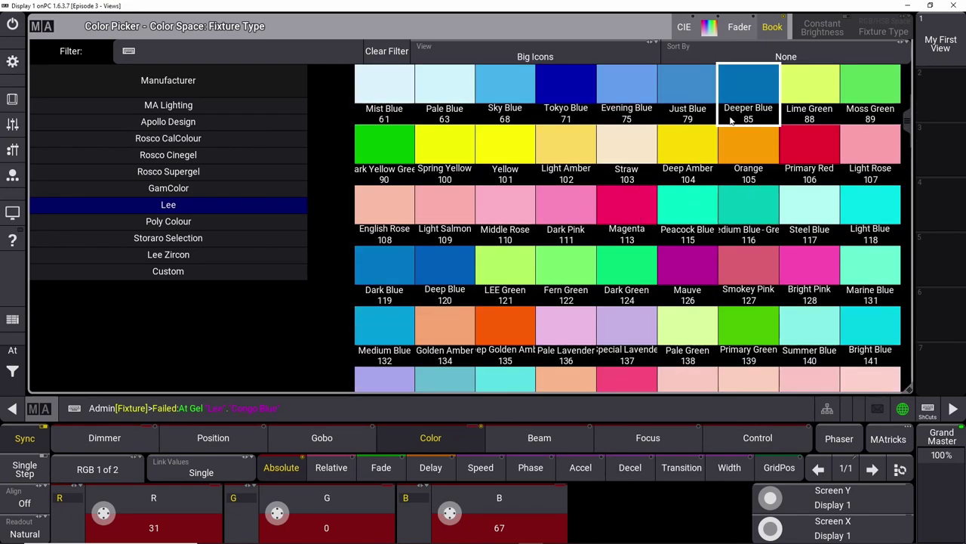
- Use the colour faders to make cyan: C 100, M 0, Y 0
click(738, 30)
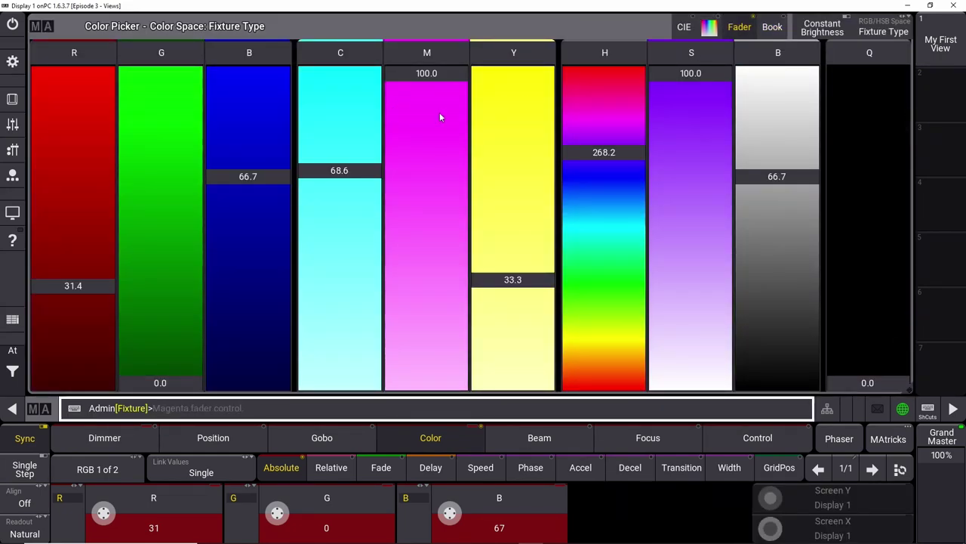
drag(353, 177, 339, 71)
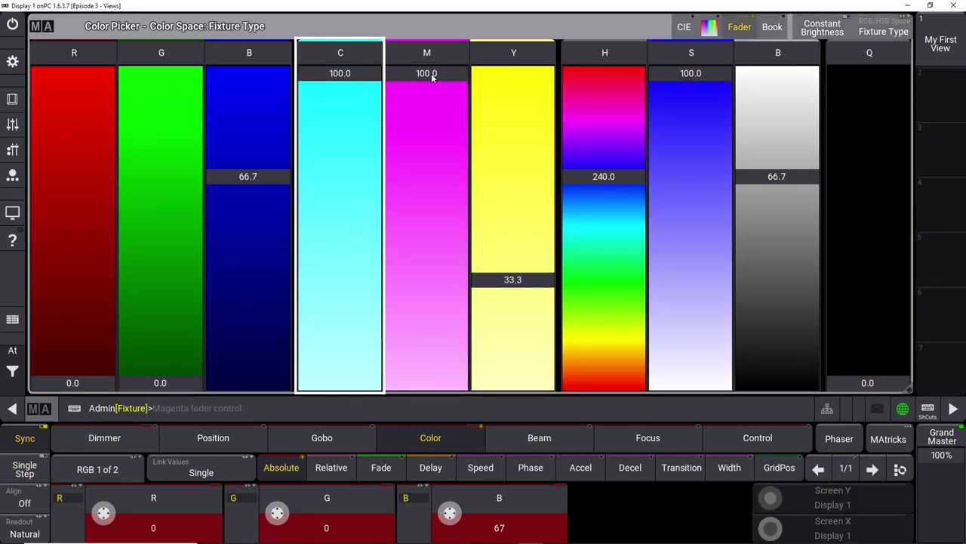
drag(428, 75, 451, 463)
drag(506, 279, 518, 389)
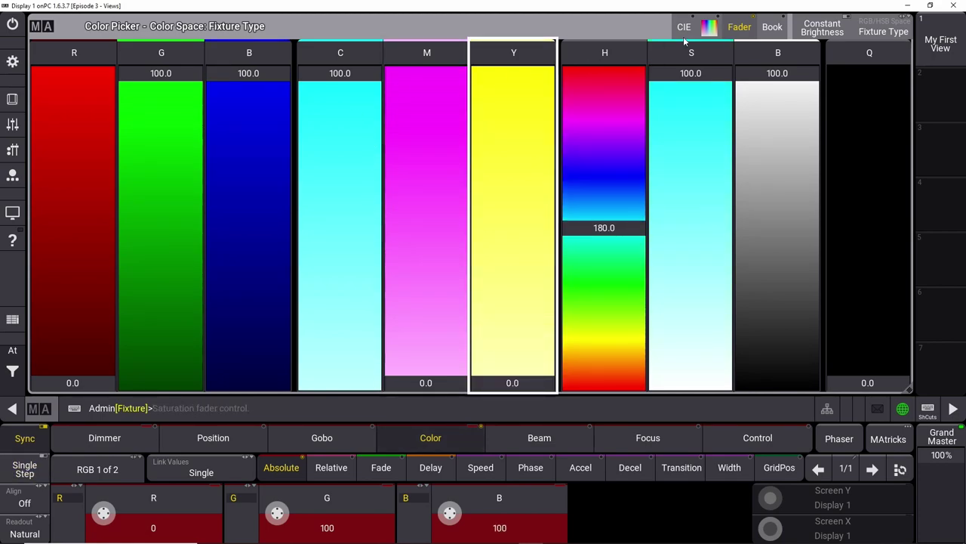
- In the HSB field try blue and green, return to full white, and recall My First View
click(711, 27)
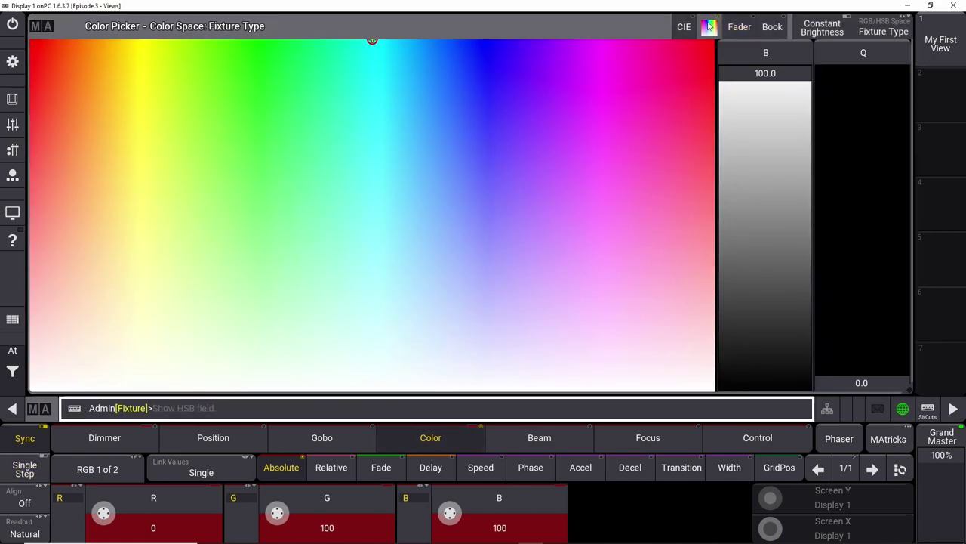
mouse_move(230, 116)
mouse_down()
mouse_move(287, 99)
mouse_move(378, 38)
mouse_move(484, 40)
mouse_up()
mouse_move(426, 46)
mouse_down()
mouse_move(307, 30)
mouse_move(203, 59)
mouse_move(30, 400)
mouse_up()
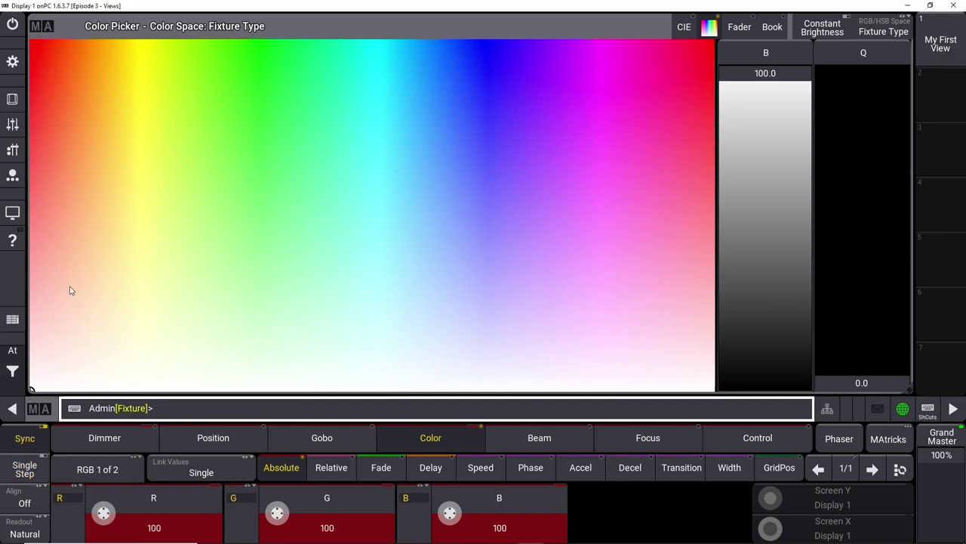
click(110, 270)
click(166, 208)
drag(166, 208, 17, 420)
click(940, 44)
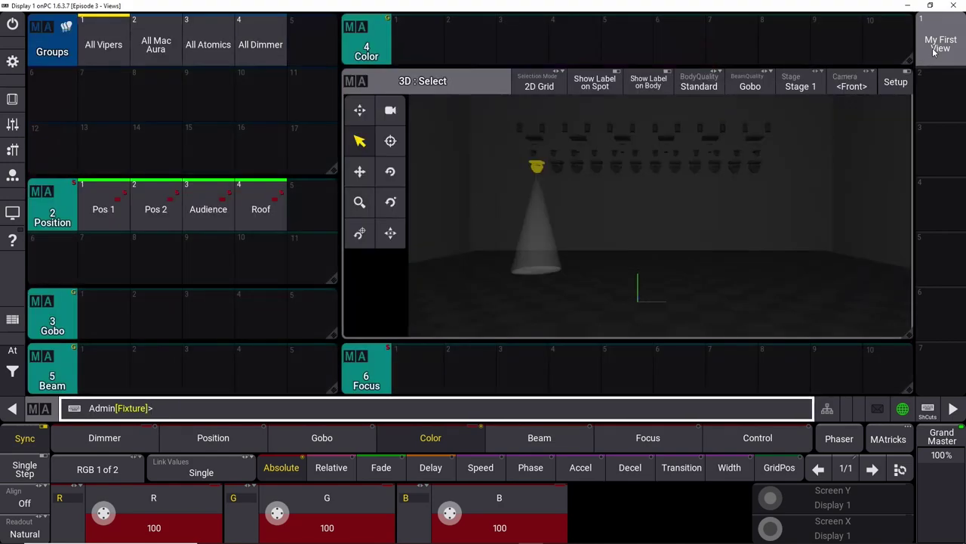
- Store the white colour into Color pool slot 1, then bring up the main menu
click(413, 40)
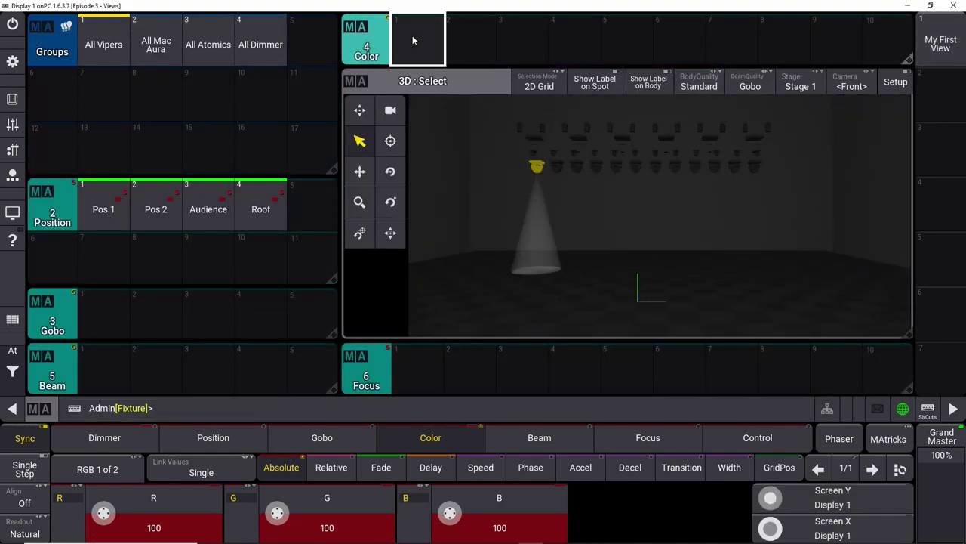
drag(417, 41, 431, 27)
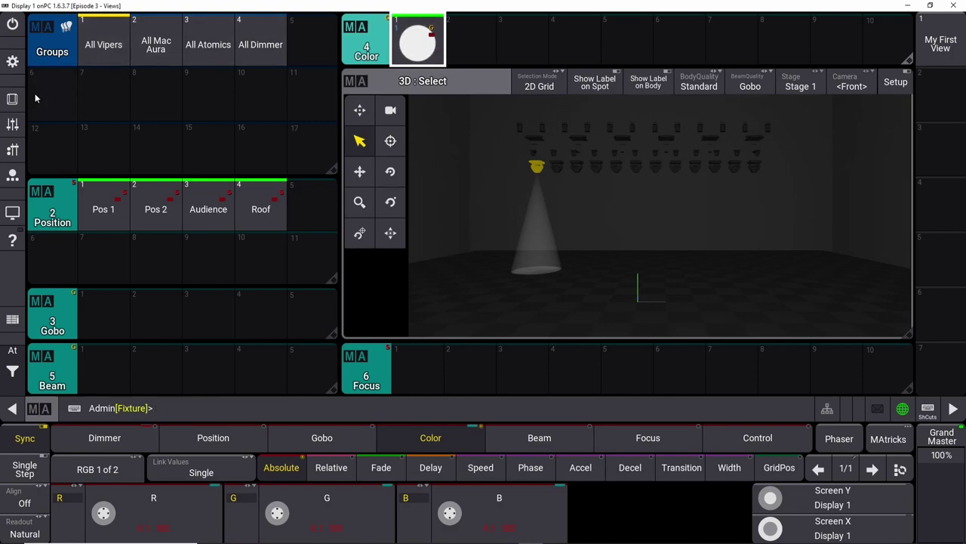
click(12, 61)
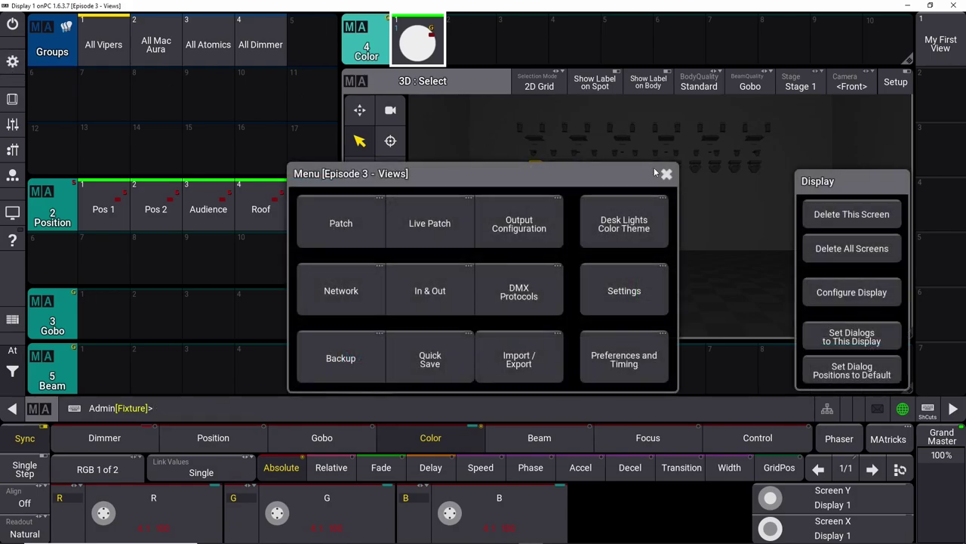
- Replace the screen's windows with a full-screen Color Picker window
click(851, 214)
click(47, 32)
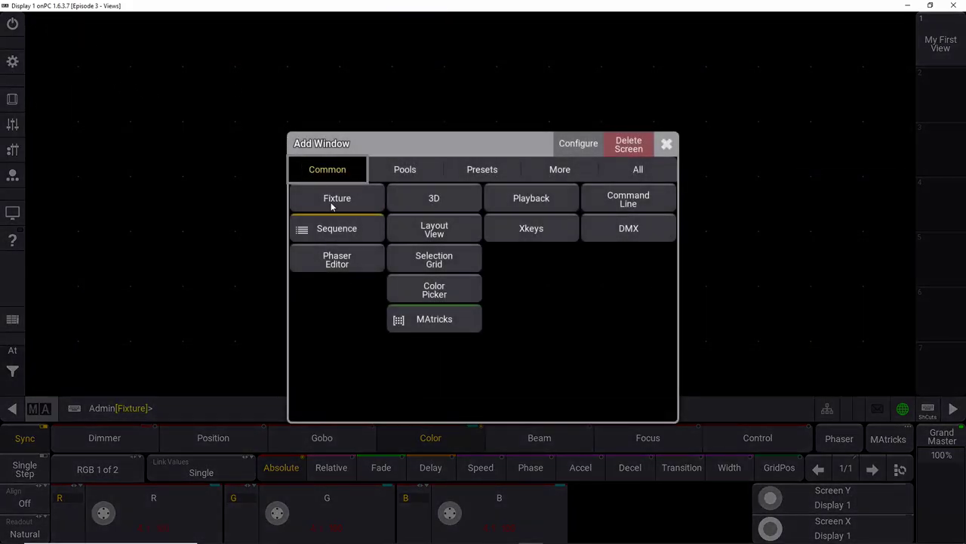
click(443, 297)
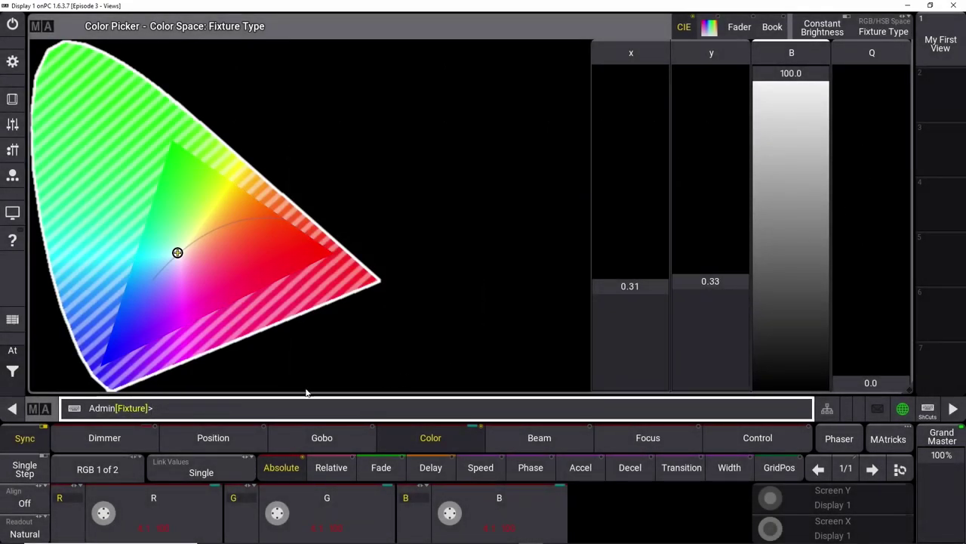
- Store this layout as view button 2, labelled Color
click(934, 94)
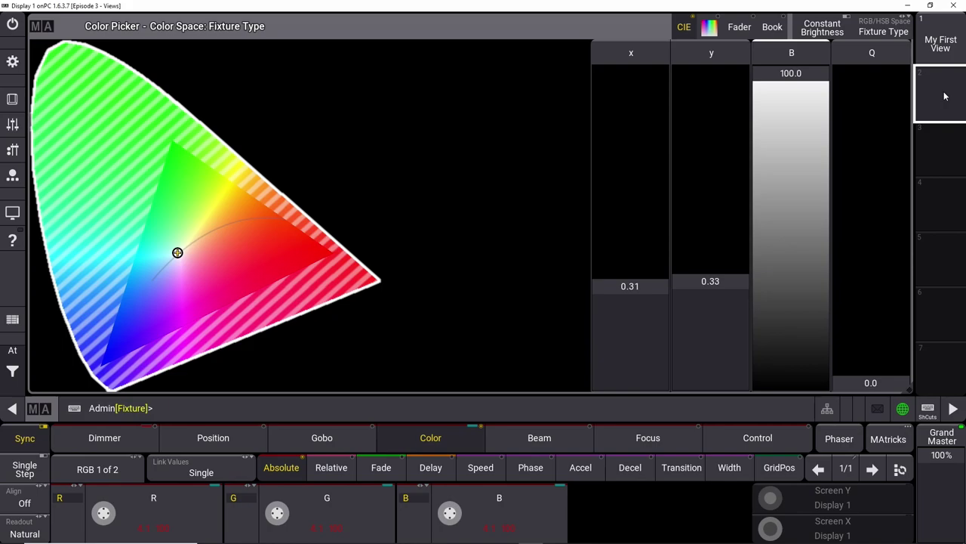
click(945, 96)
click(12, 99)
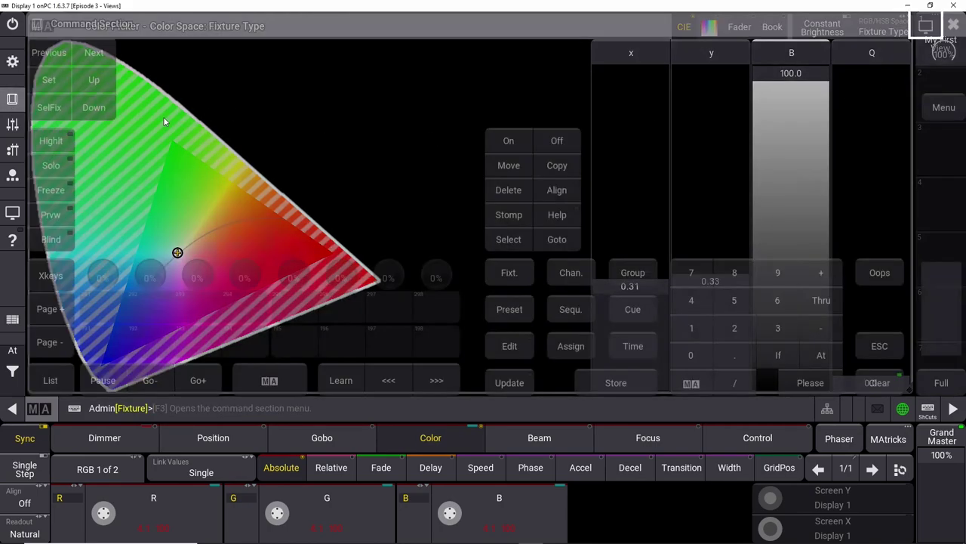
click(616, 383)
click(953, 24)
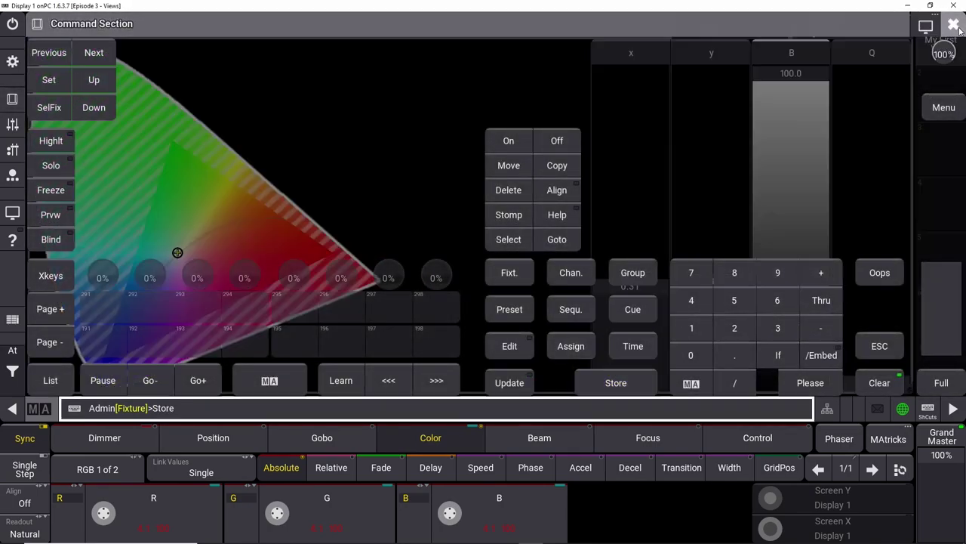
click(940, 95)
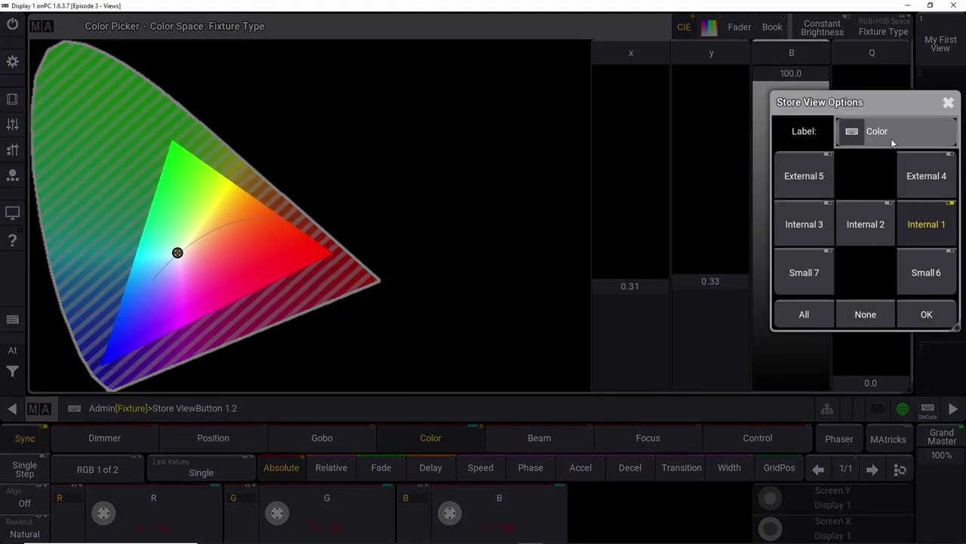
key(Return)
- Switch between My First View and the new Color view to check it
click(928, 47)
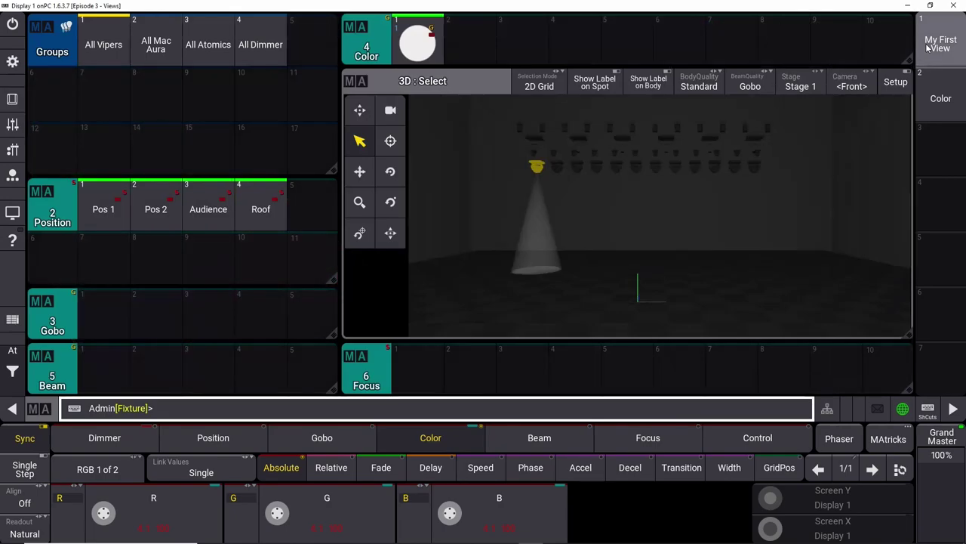
click(940, 96)
click(941, 45)
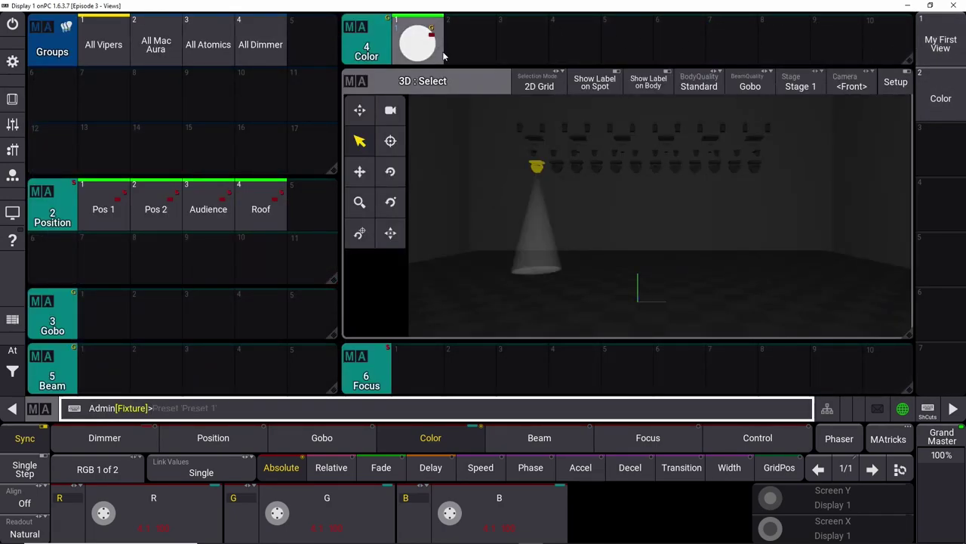
click(940, 97)
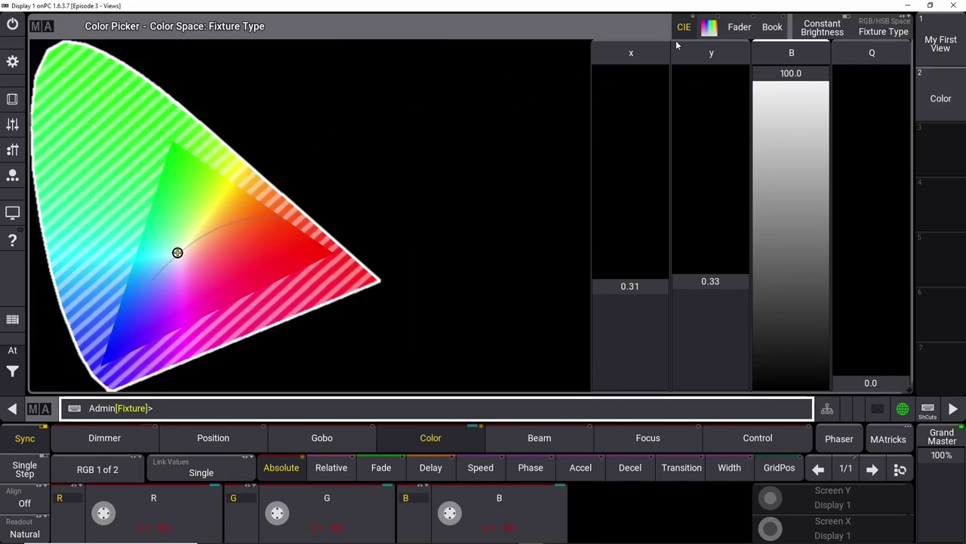
- Pick cyan in the HSB field and store it as Color preset 2
click(773, 27)
click(739, 27)
click(710, 27)
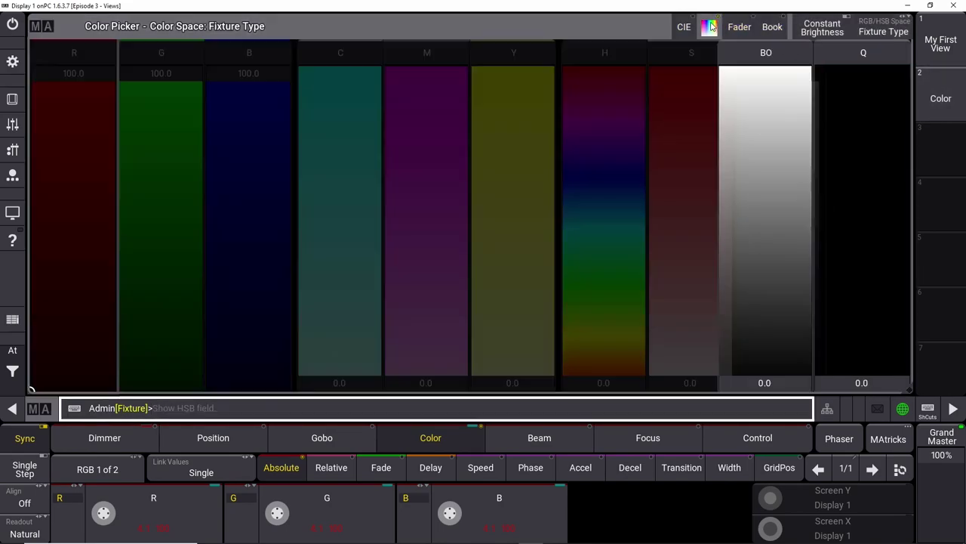
click(377, 39)
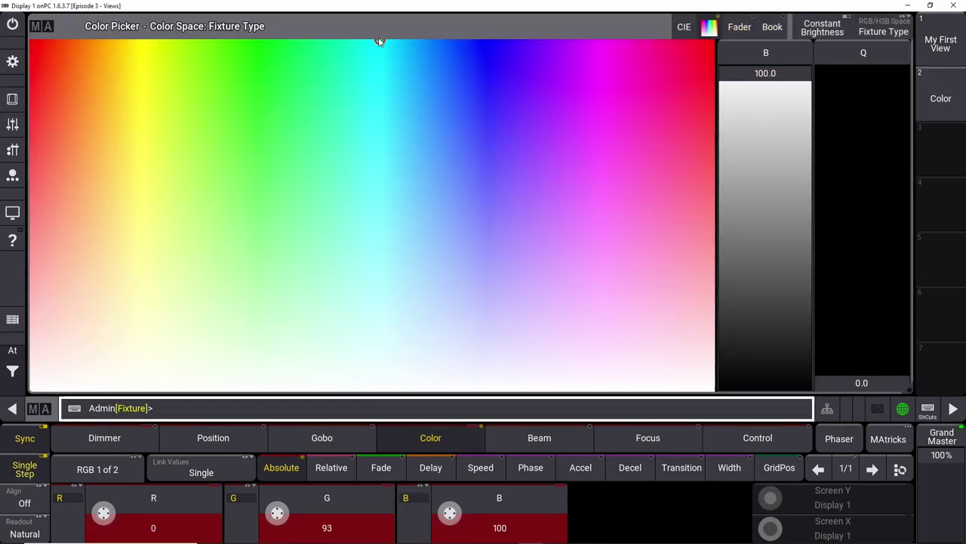
click(944, 44)
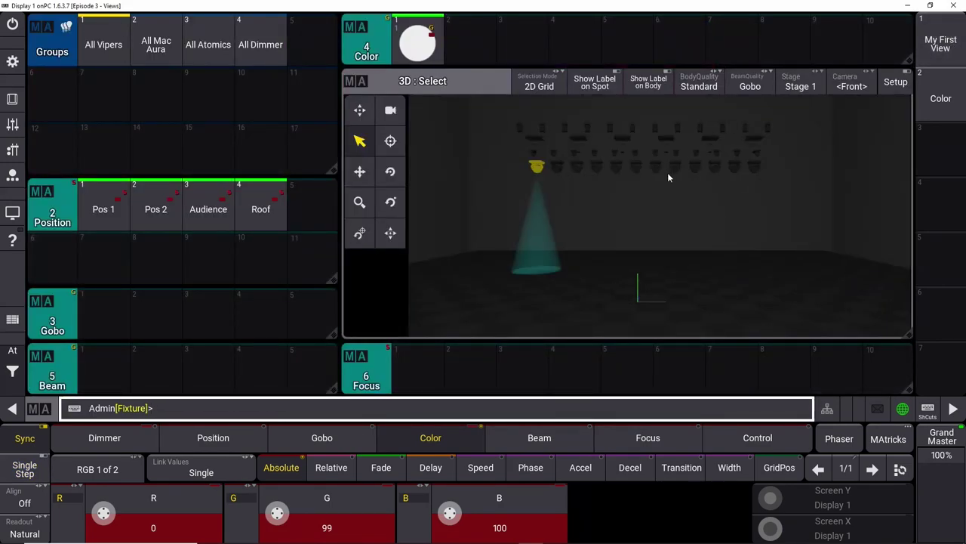
click(474, 48)
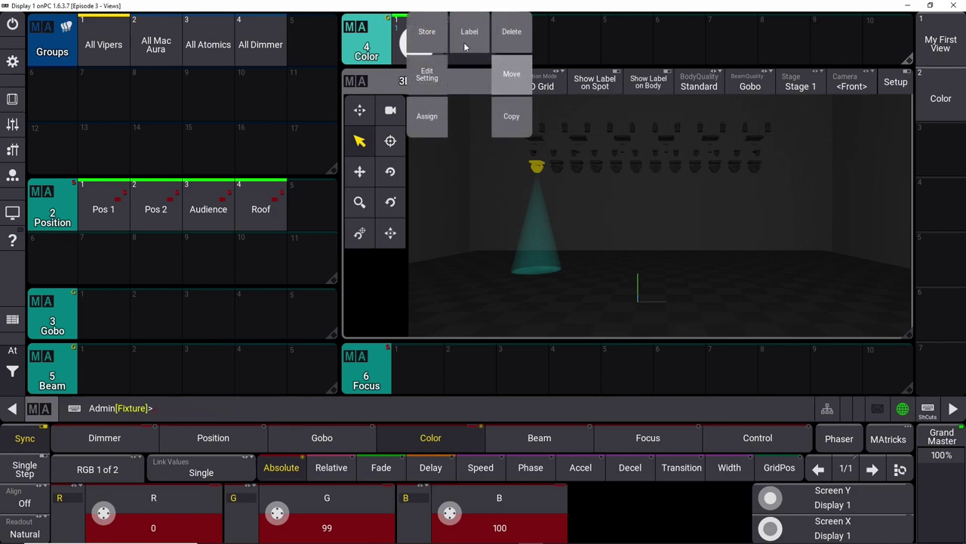
click(435, 33)
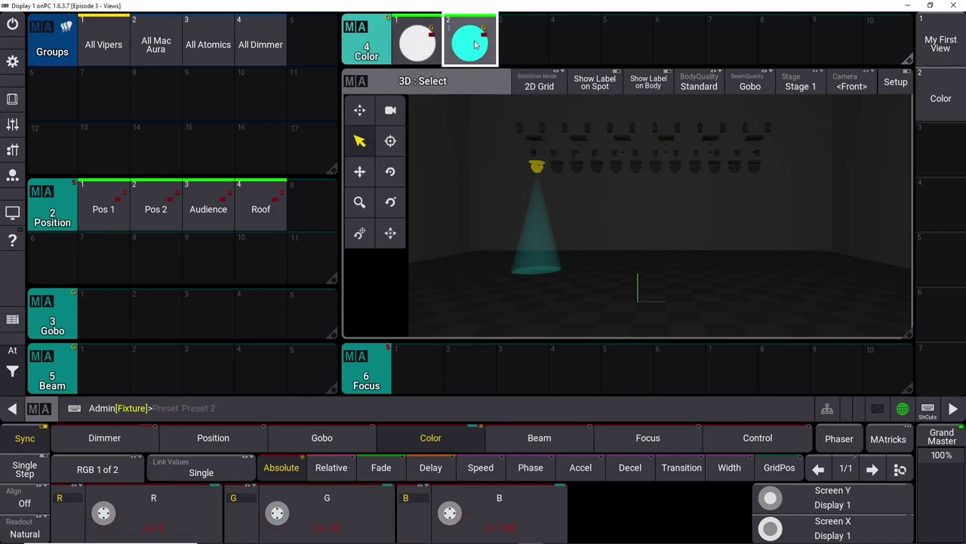
- Pick magenta in the HSB field, store it as Color preset 3, and reopen the Color view
click(944, 106)
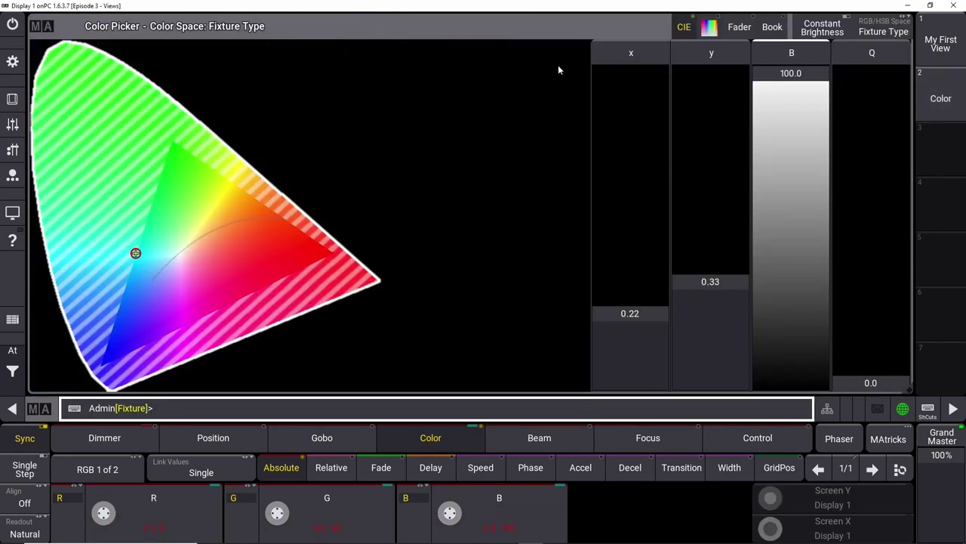
click(731, 28)
click(709, 27)
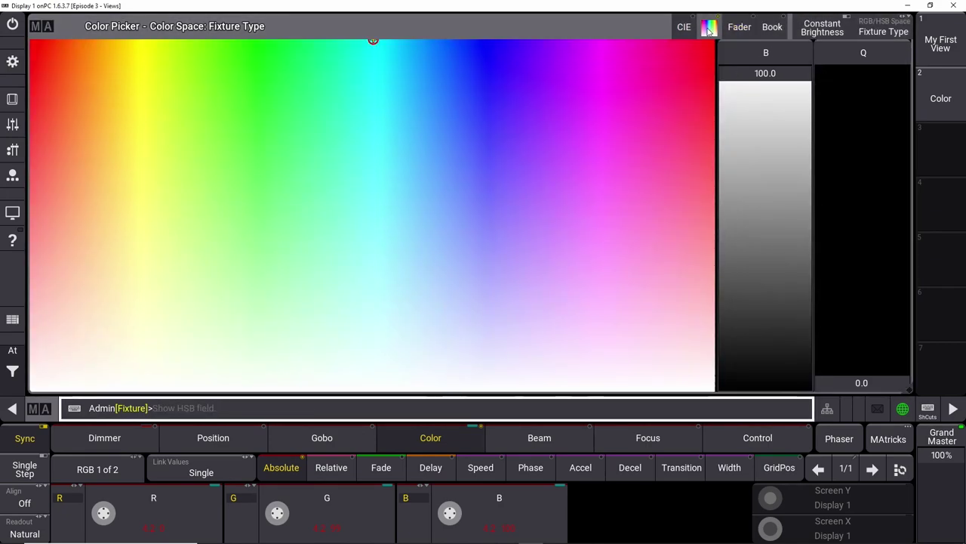
click(431, 40)
mouse_move(415, 37)
mouse_down()
mouse_move(268, 39)
mouse_move(613, 13)
mouse_move(597, 15)
mouse_up()
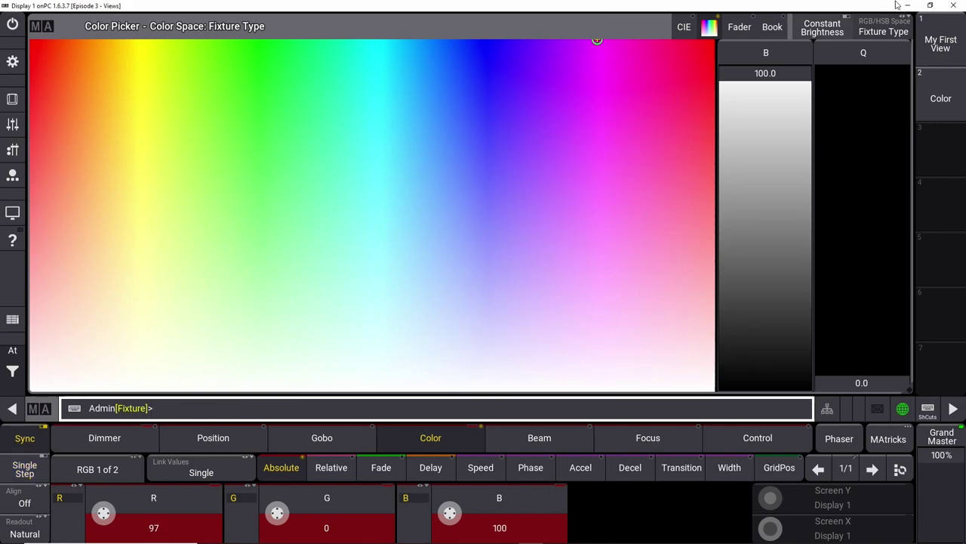
click(941, 44)
drag(529, 34, 479, 36)
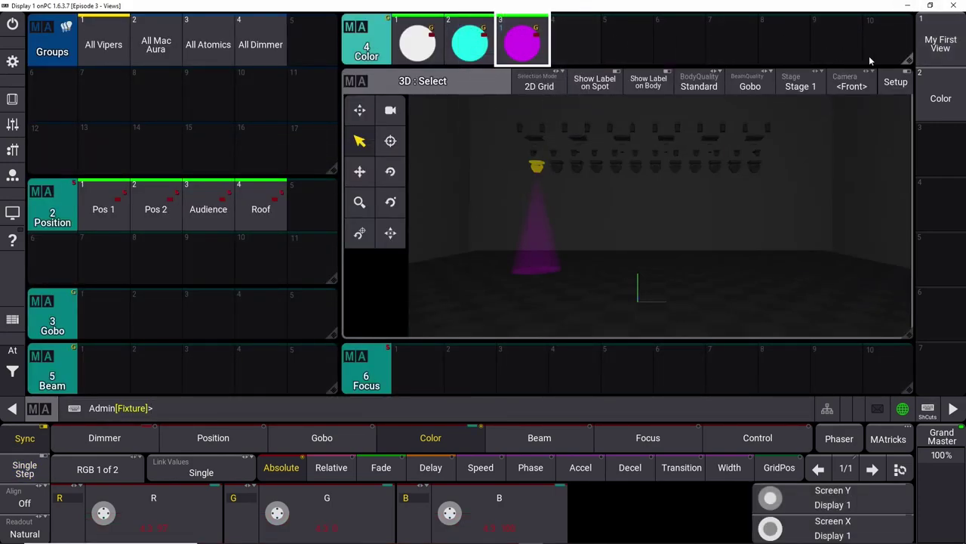
click(941, 102)
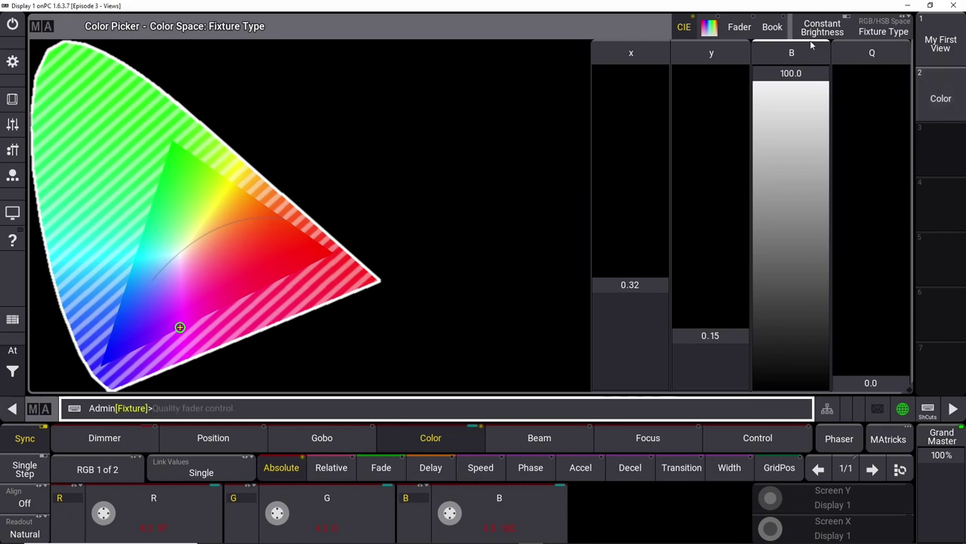
- Update the Color view (view 2) so it shows the hue-saturation colour field
click(709, 28)
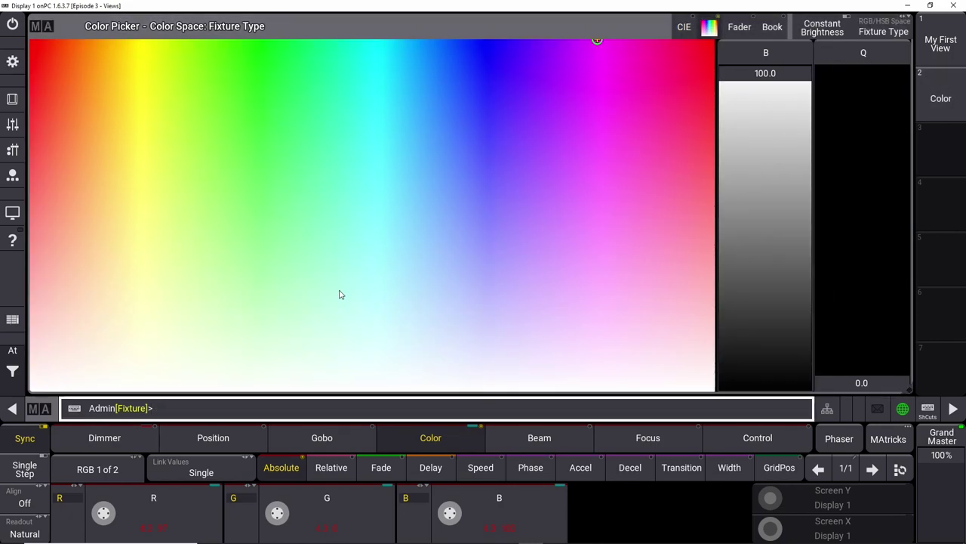
click(12, 99)
click(616, 383)
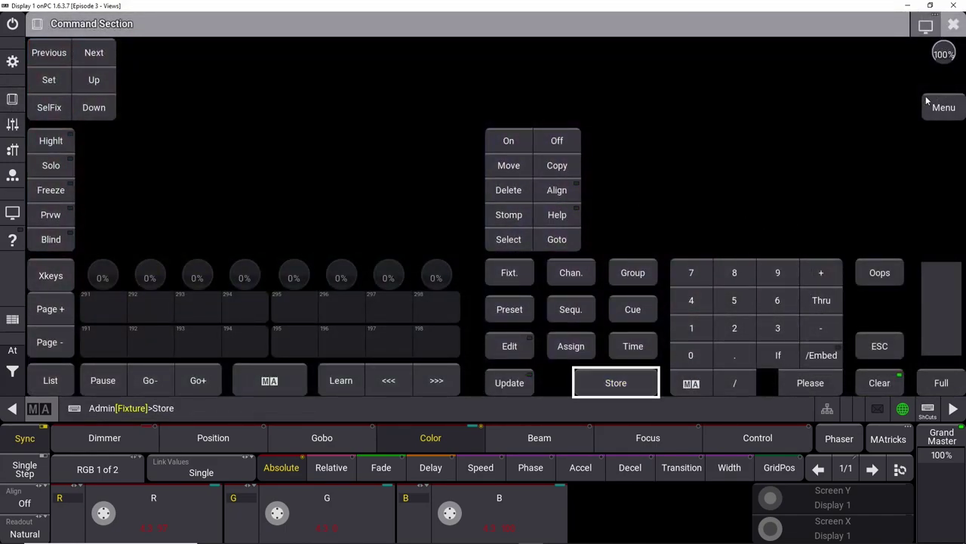
click(951, 29)
click(941, 97)
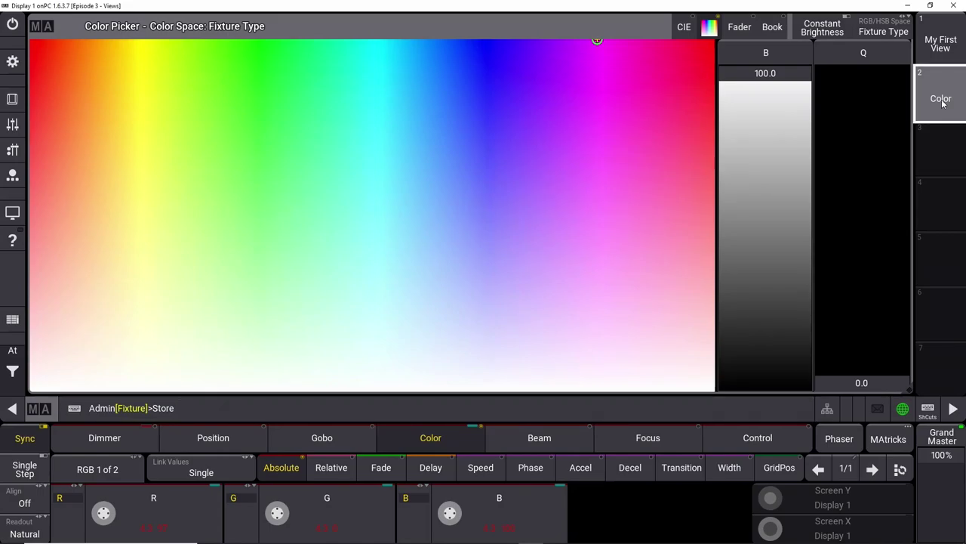
click(926, 329)
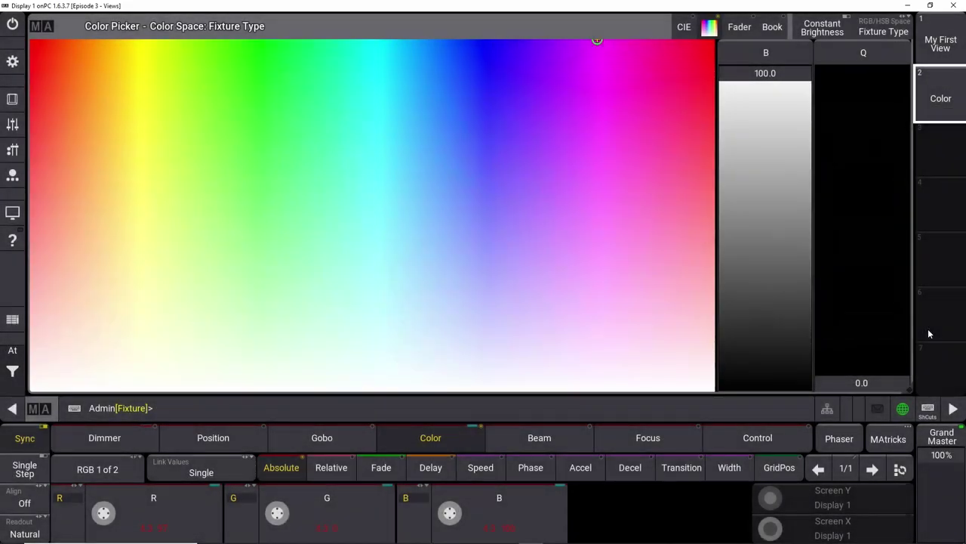
click(942, 34)
click(941, 98)
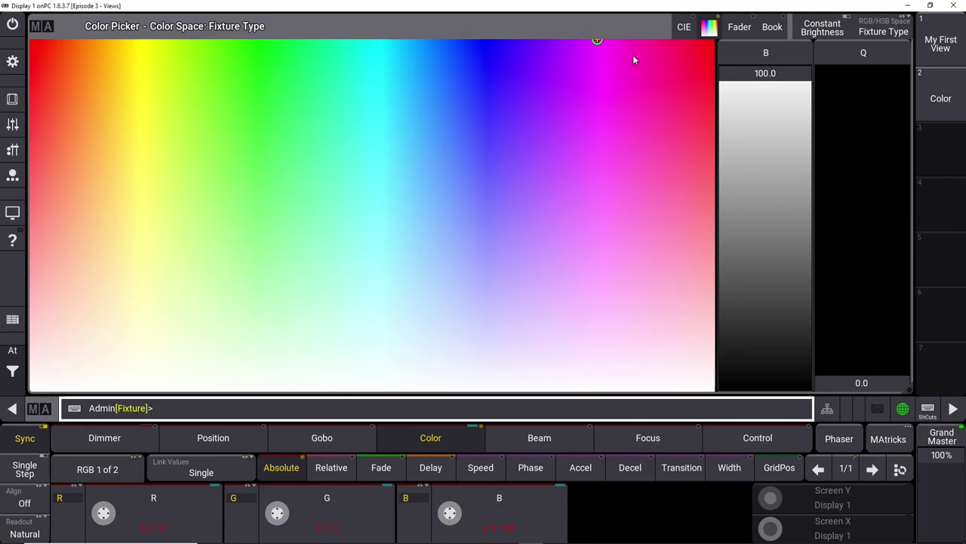
- Pick yellow in the Color Picker and store it as colour preset 4
drag(488, 53, 146, 39)
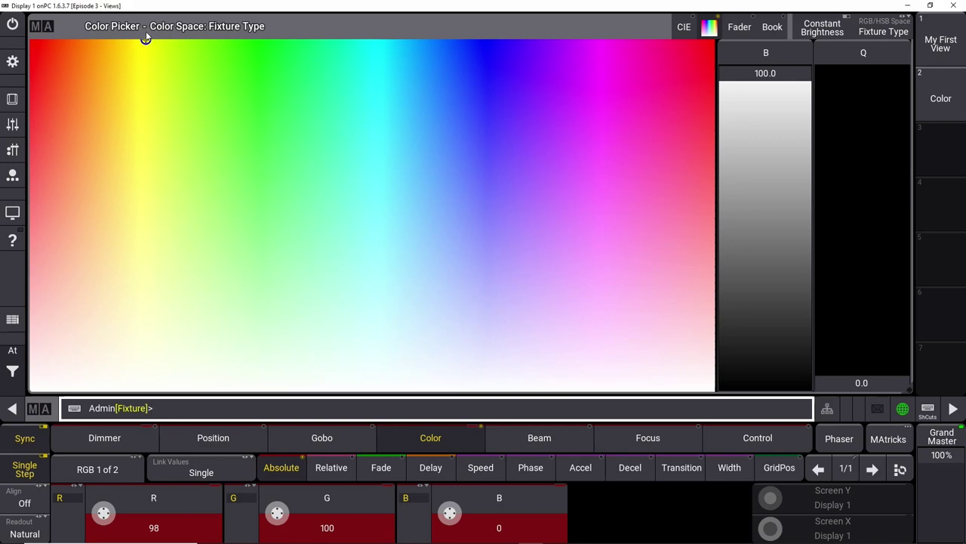
click(924, 40)
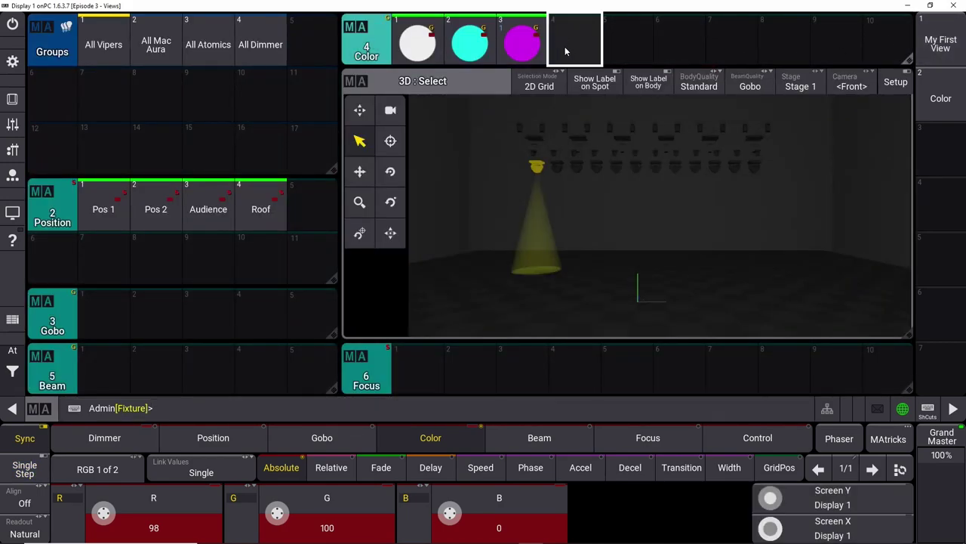
drag(564, 46, 539, 41)
click(539, 41)
- Pick pure red and store it as colour preset 5
click(941, 98)
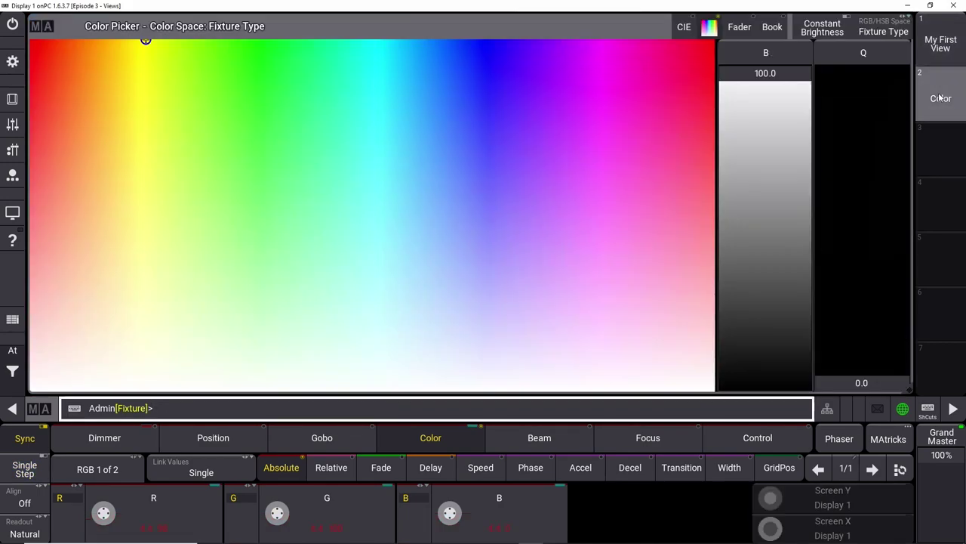
click(125, 40)
drag(69, 46, 46, 37)
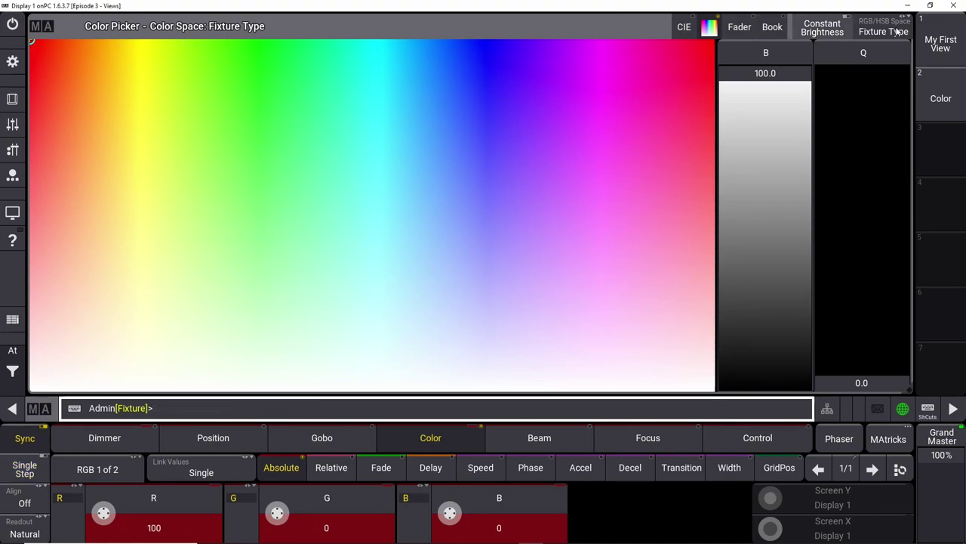
click(940, 44)
drag(622, 30, 622, 29)
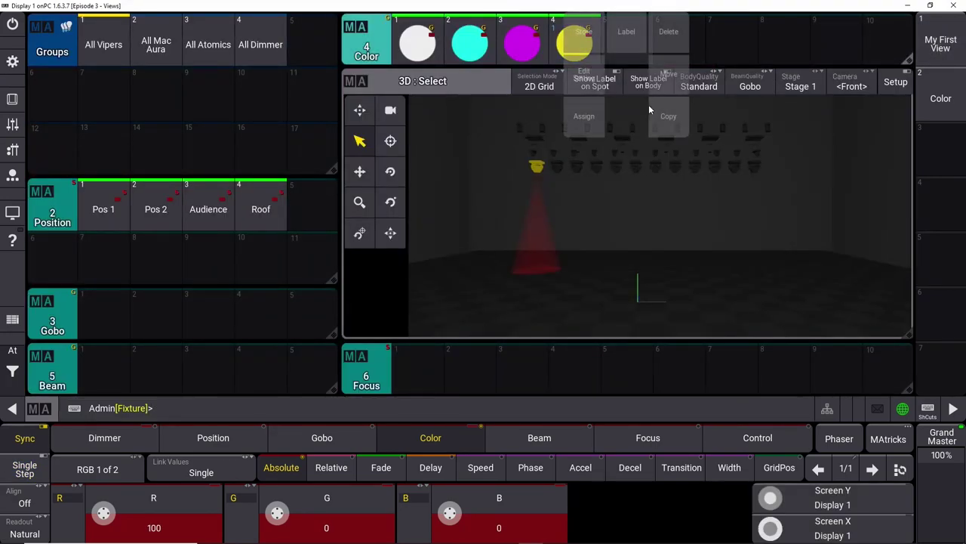
click(581, 33)
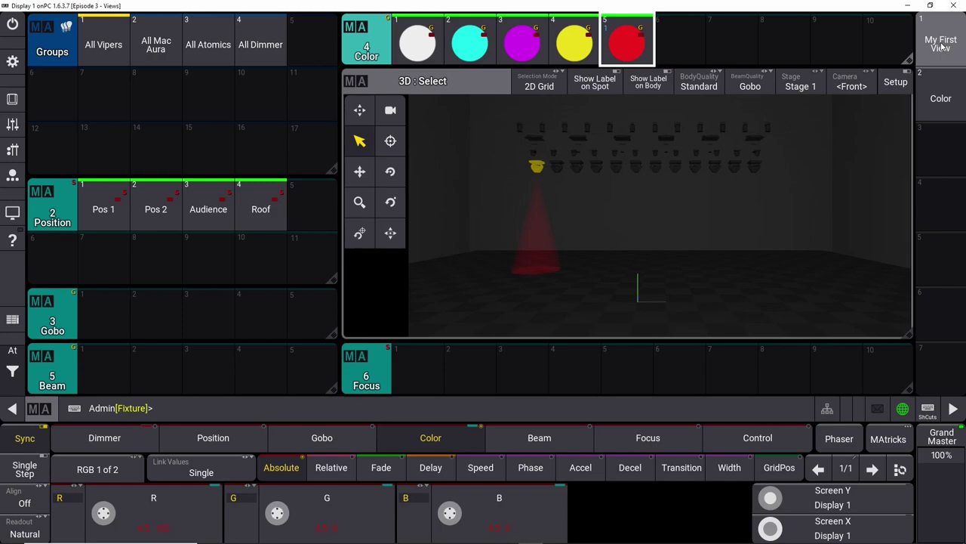
- Pick blue and store it as colour preset 6
click(941, 98)
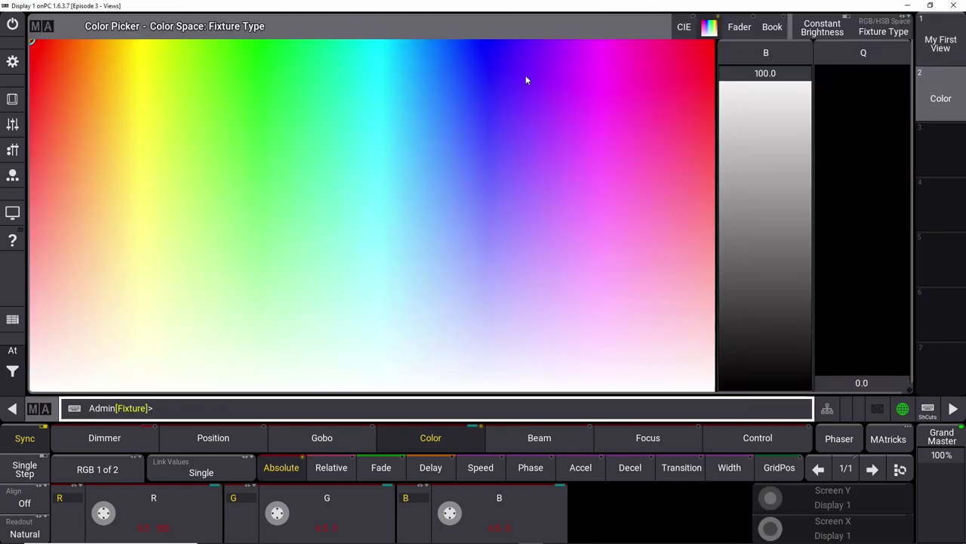
drag(526, 74, 488, 39)
click(940, 43)
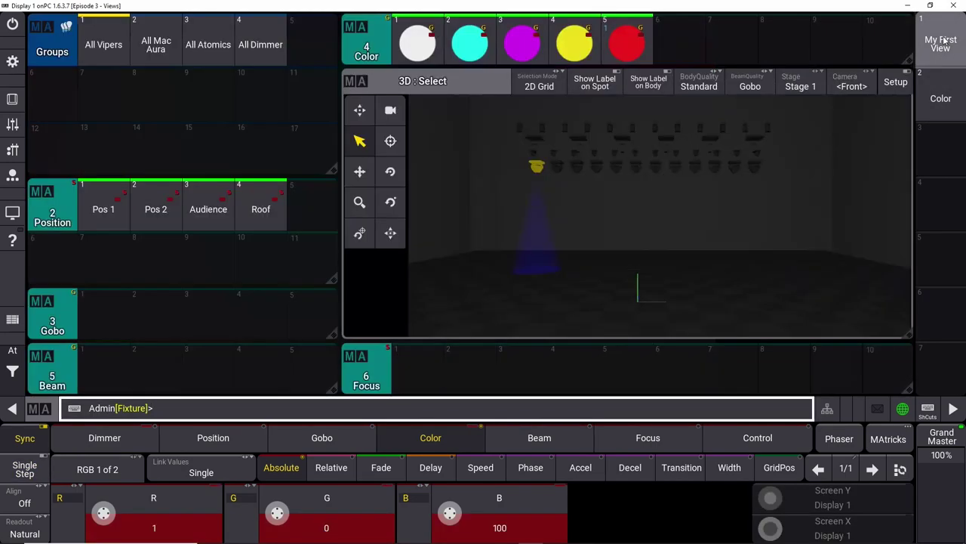
click(679, 36)
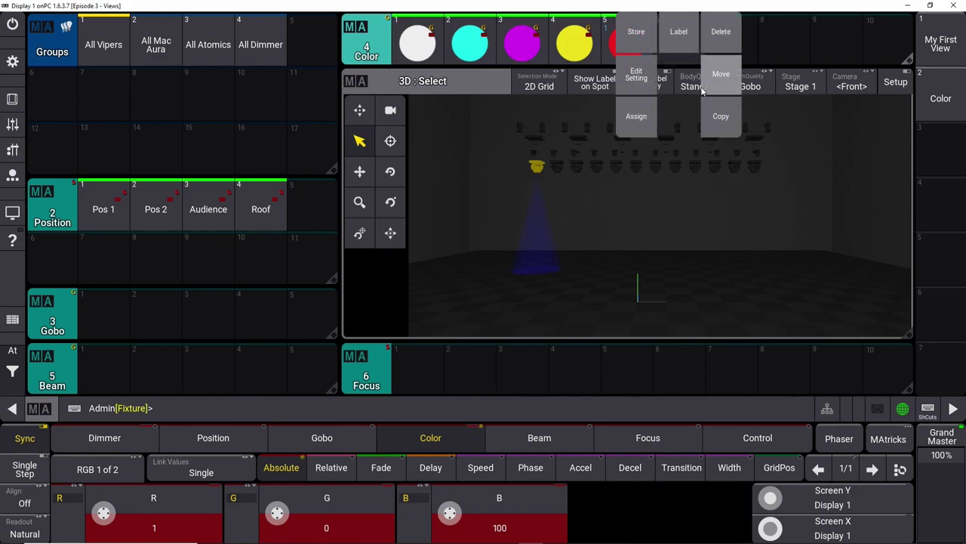
click(627, 45)
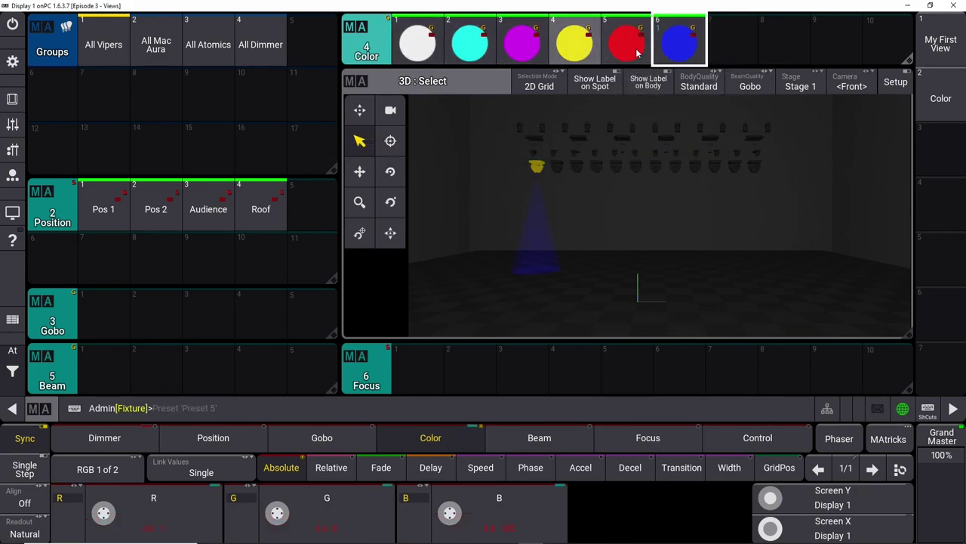
click(414, 47)
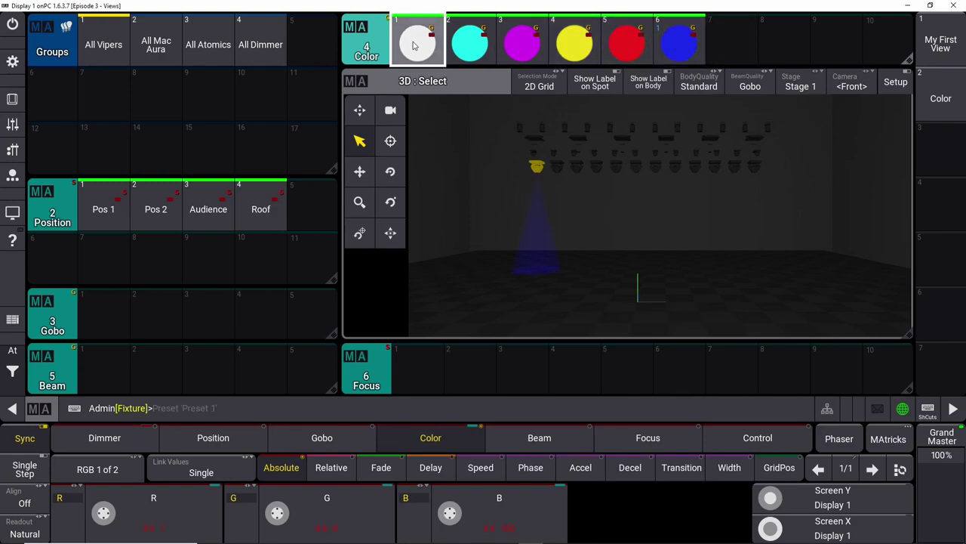
- Label colour presets 1–3 White, Cyan and Magenta
mouse_move(418, 46)
mouse_down()
mouse_move(420, 87)
mouse_move(413, 34)
mouse_up()
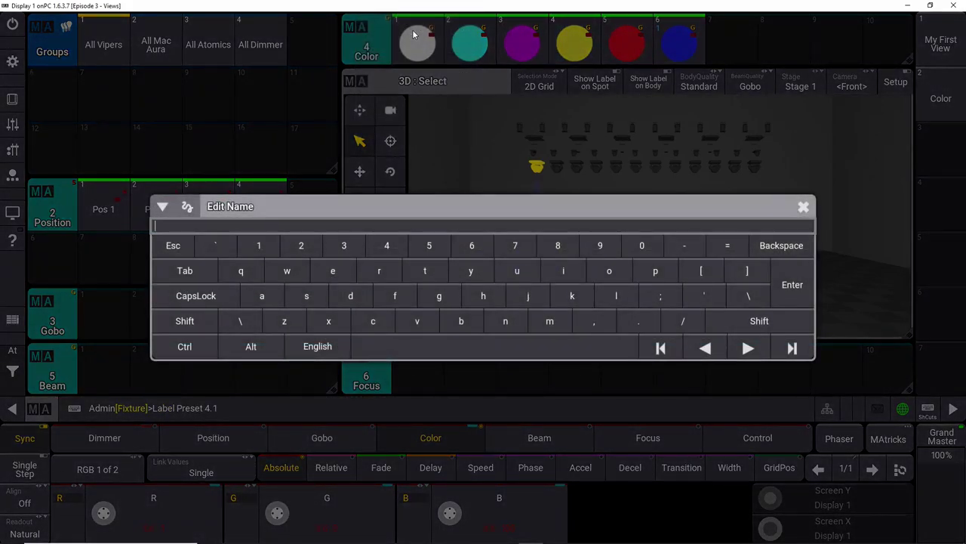
text(Whitw)
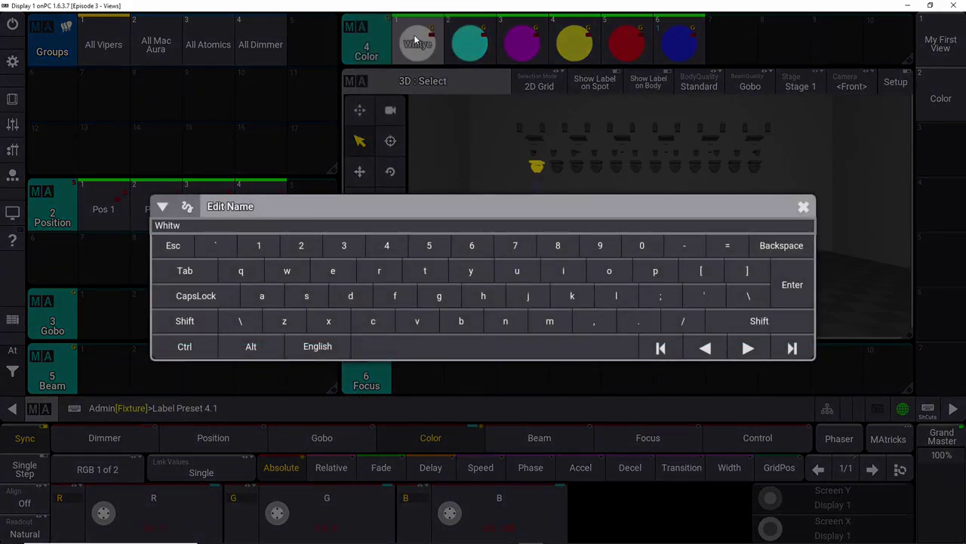
text(te)
key(Return)
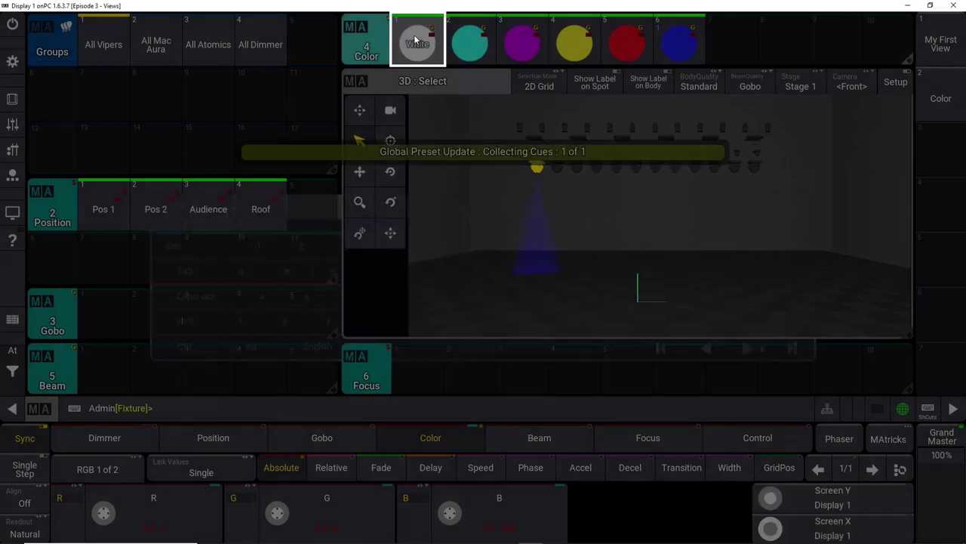
mouse_move(470, 43)
mouse_down()
mouse_move(493, 106)
mouse_move(466, 32)
mouse_up()
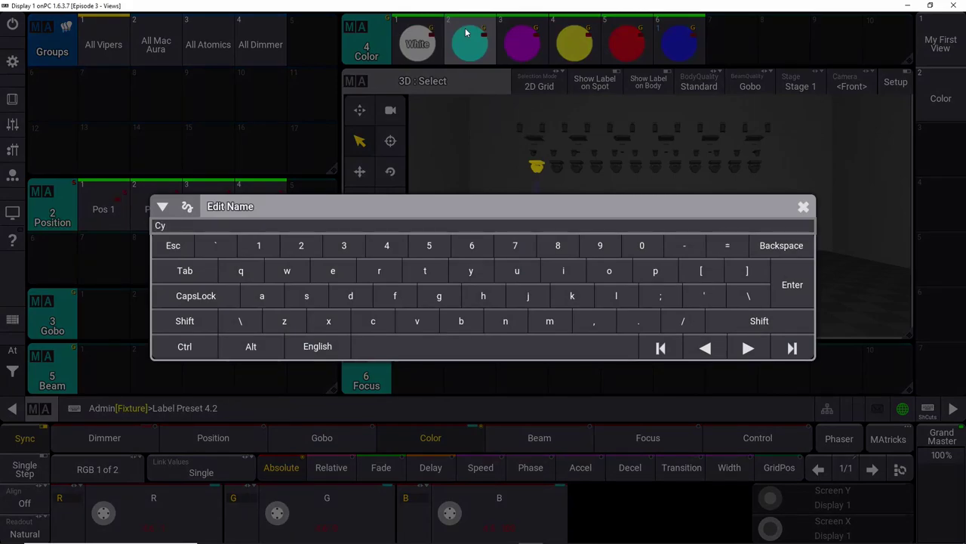
text(Cyan)
key(Return)
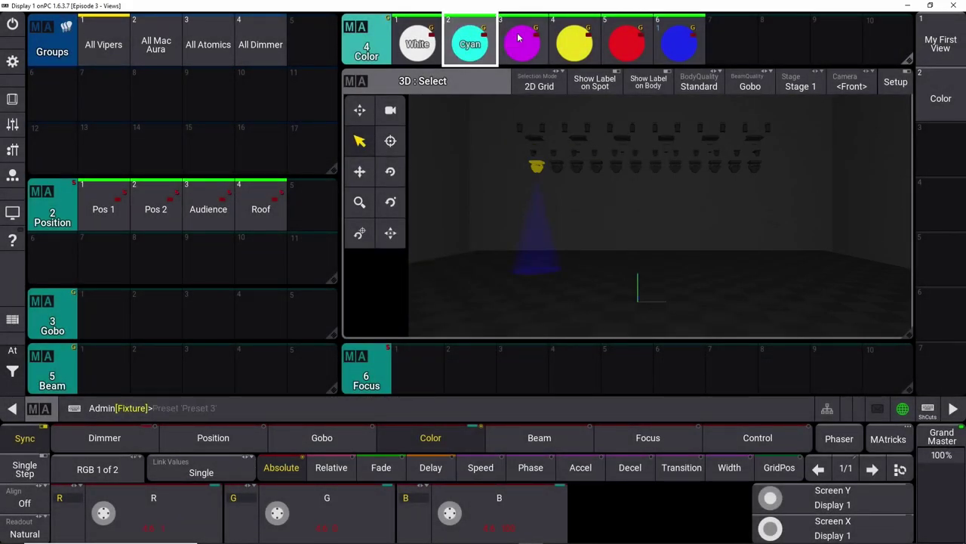
mouse_move(522, 44)
mouse_down()
mouse_move(512, 90)
mouse_move(480, 76)
mouse_move(487, 31)
mouse_move(515, 39)
mouse_up()
text(Magenta)
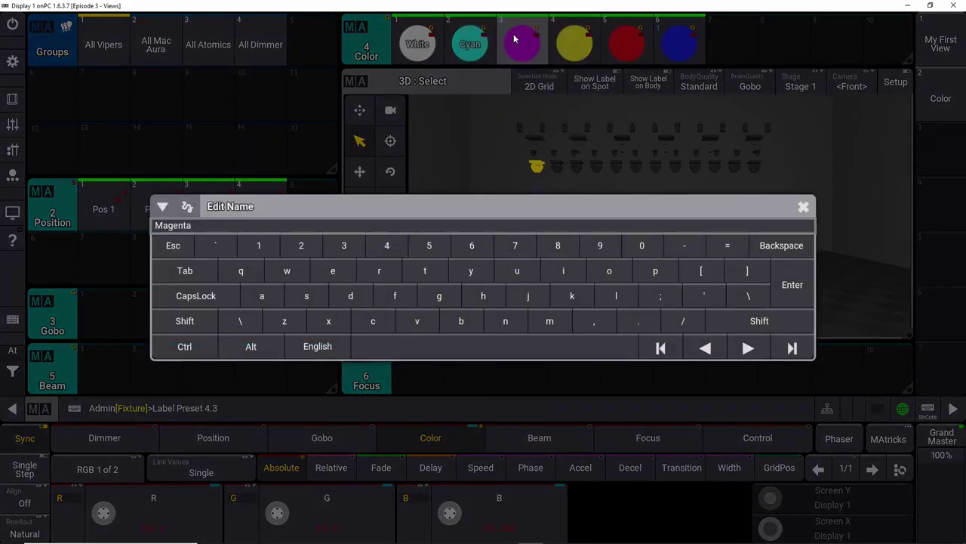
key(Return)
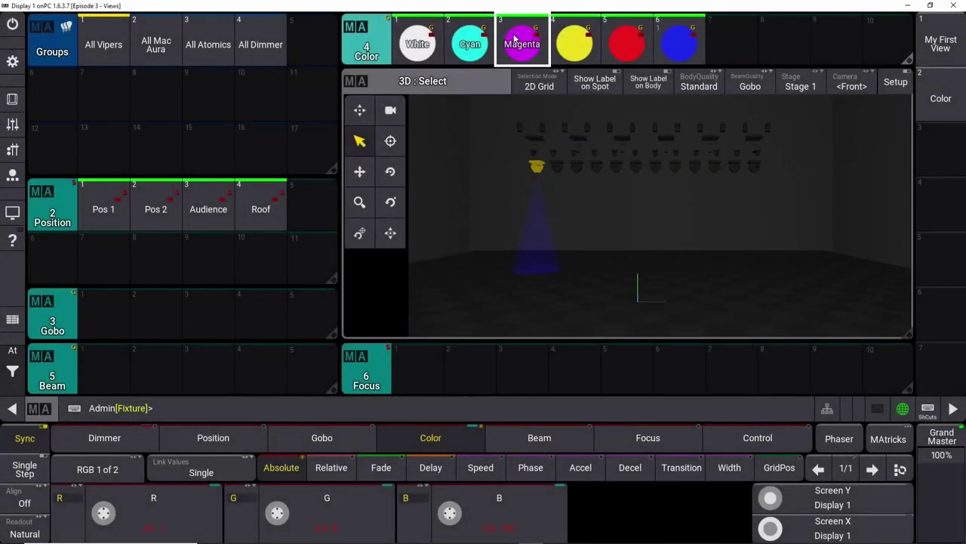
- Label colour presets 4–6 Yellow, Red and Blue
drag(548, 48, 568, 37)
text(Yello)
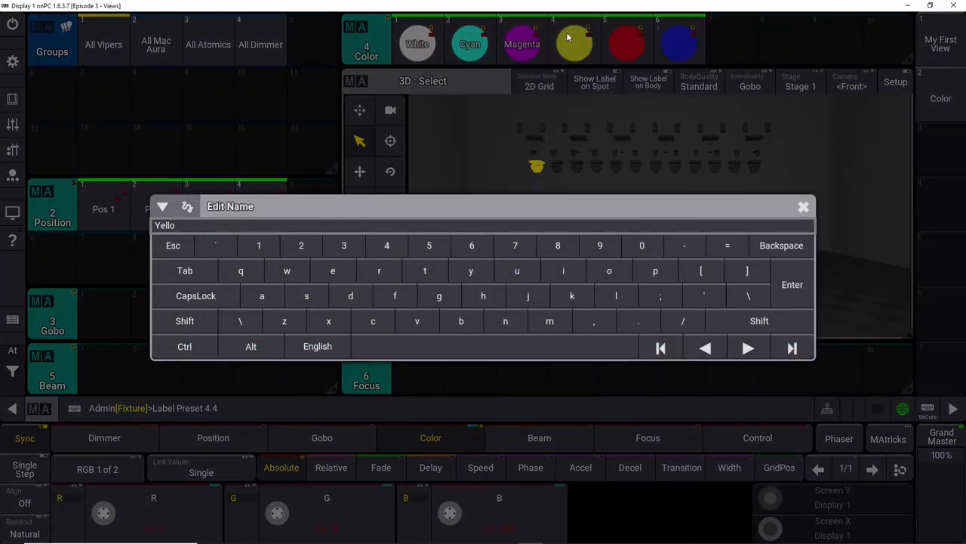
text(w)
key(Return)
drag(568, 38, 629, 37)
text(Red)
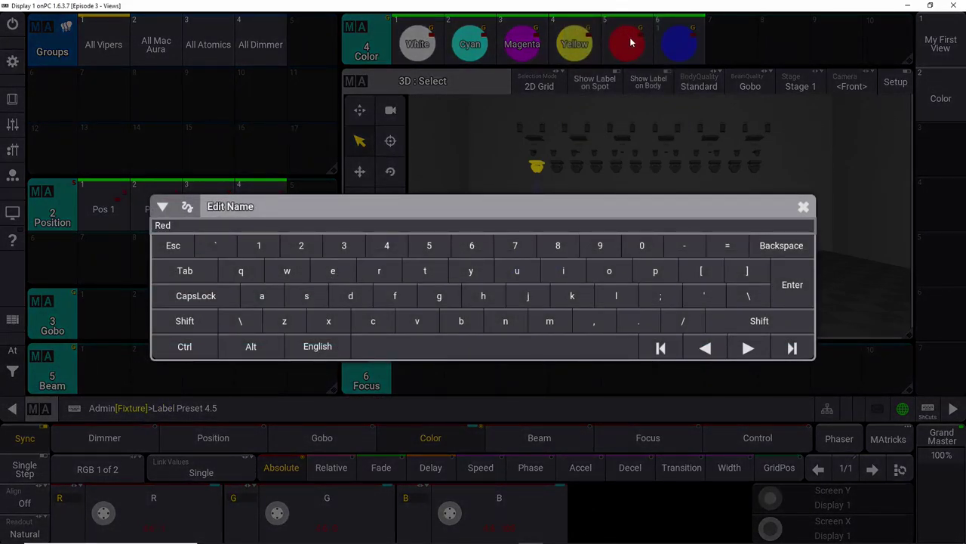
key(Return)
mouse_move(684, 48)
mouse_down()
mouse_move(674, 59)
mouse_move(663, 48)
mouse_move(687, 43)
mouse_up()
text(Blue)
key(Return)
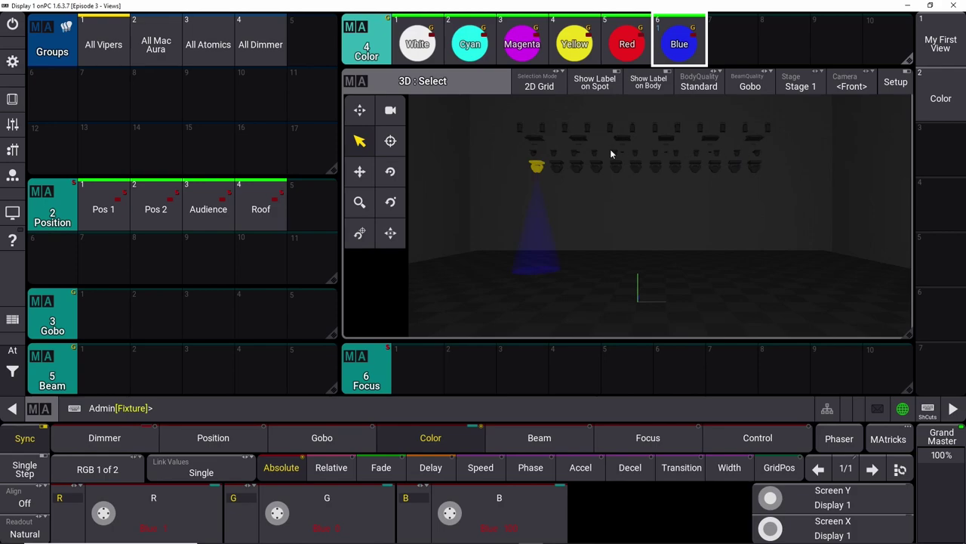
- Clear the programmer, bring All Vipers to full and apply the Cyan preset
click(12, 350)
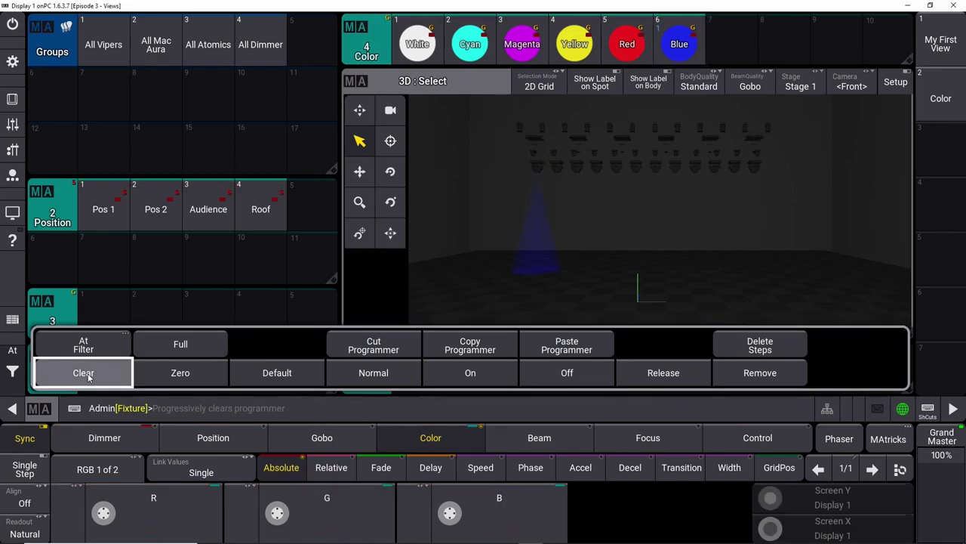
click(88, 373)
click(103, 47)
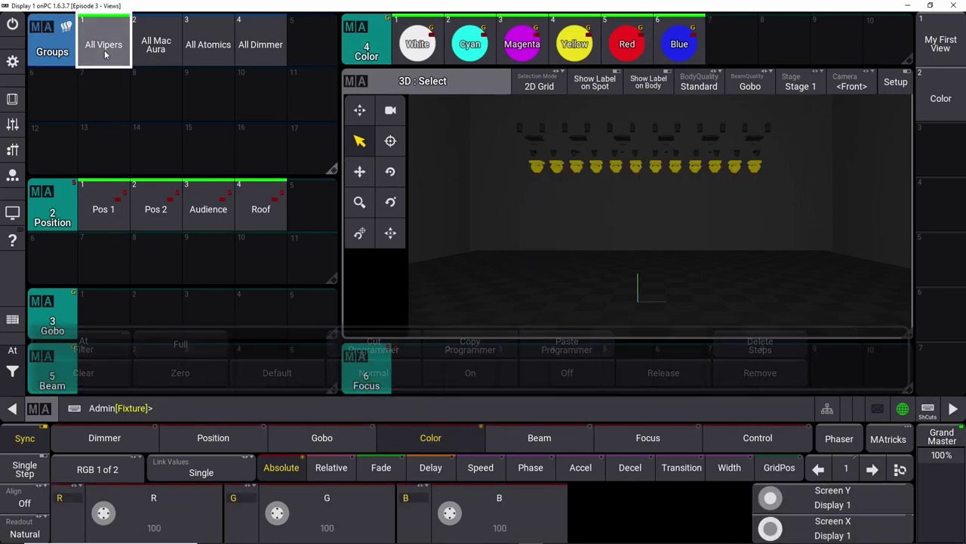
click(19, 382)
click(181, 345)
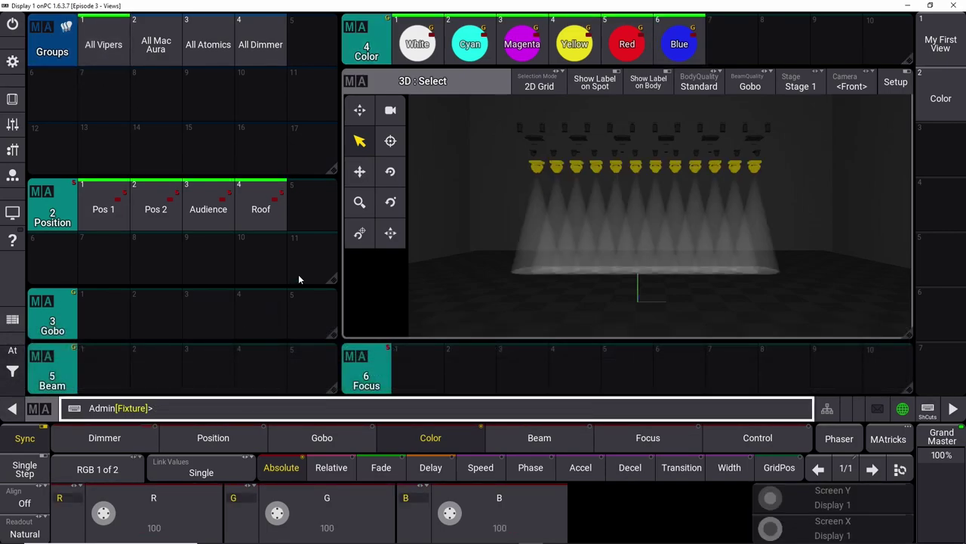
click(469, 43)
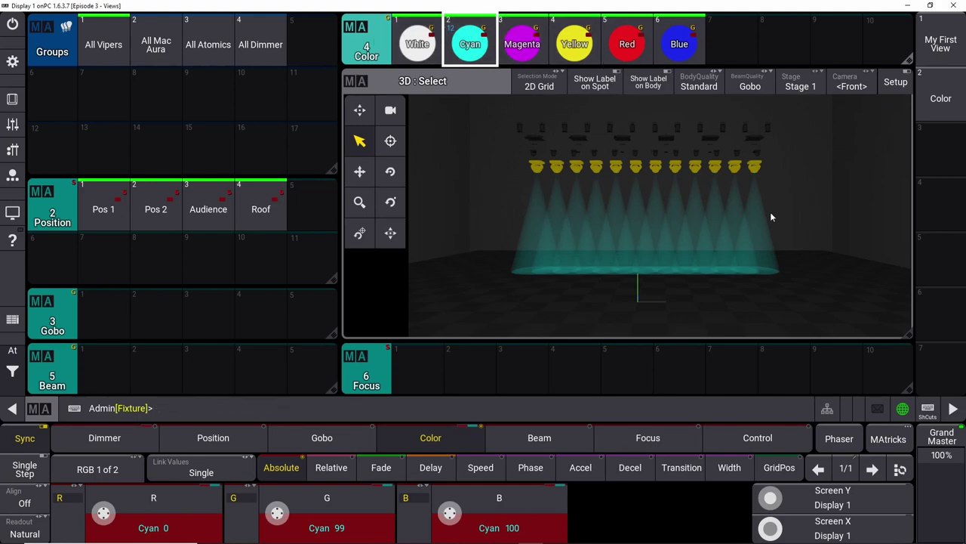
- Clear the programmer and bring the All Mac Aura group to full, twice over
click(12, 349)
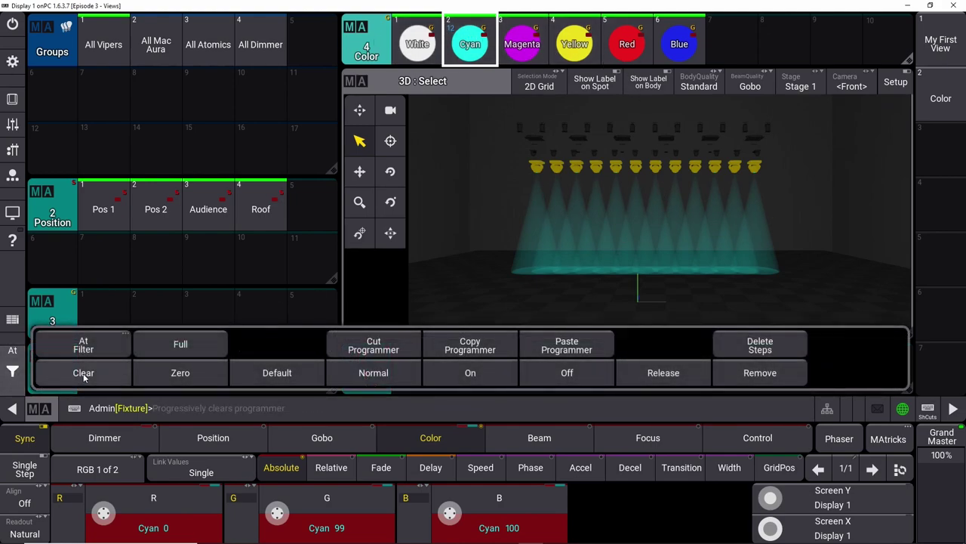
click(83, 372)
click(156, 45)
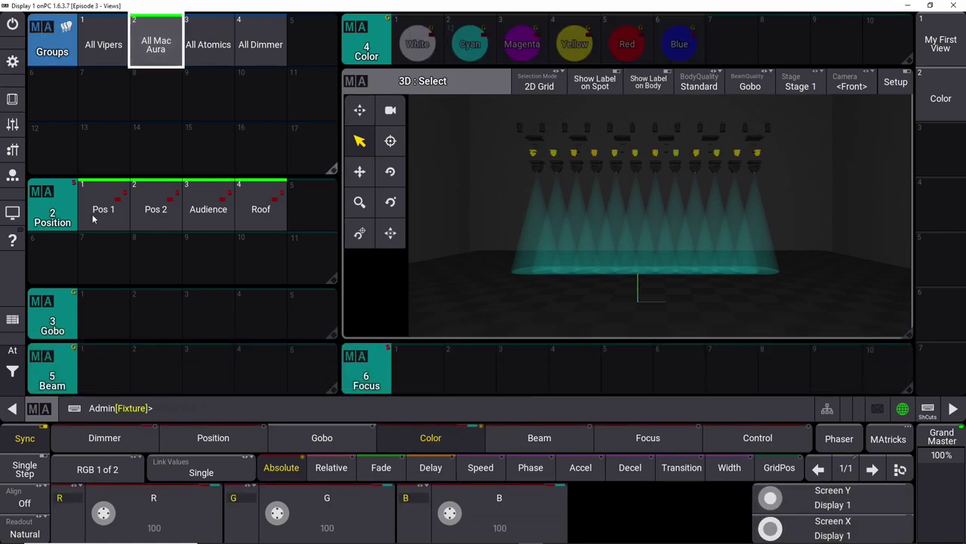
click(13, 366)
click(176, 341)
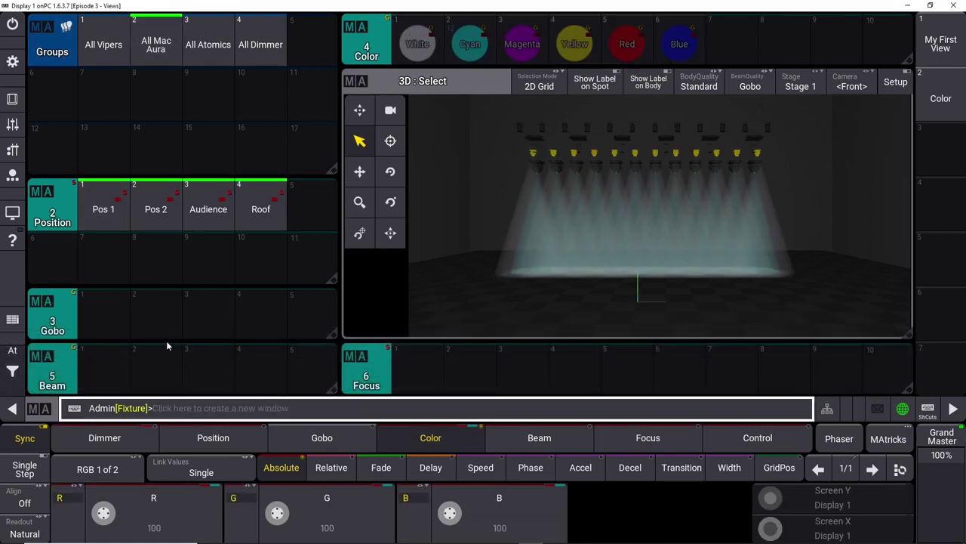
click(13, 363)
click(42, 376)
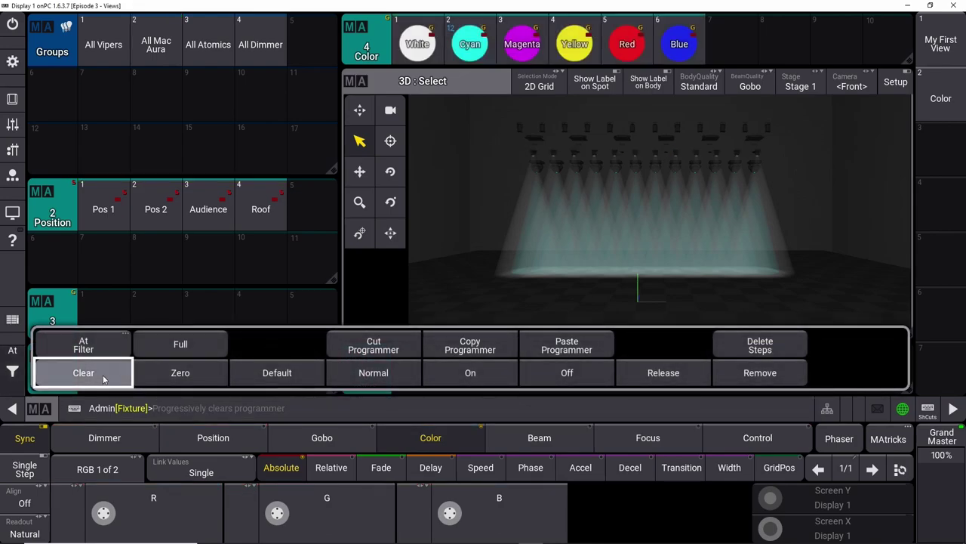
click(156, 45)
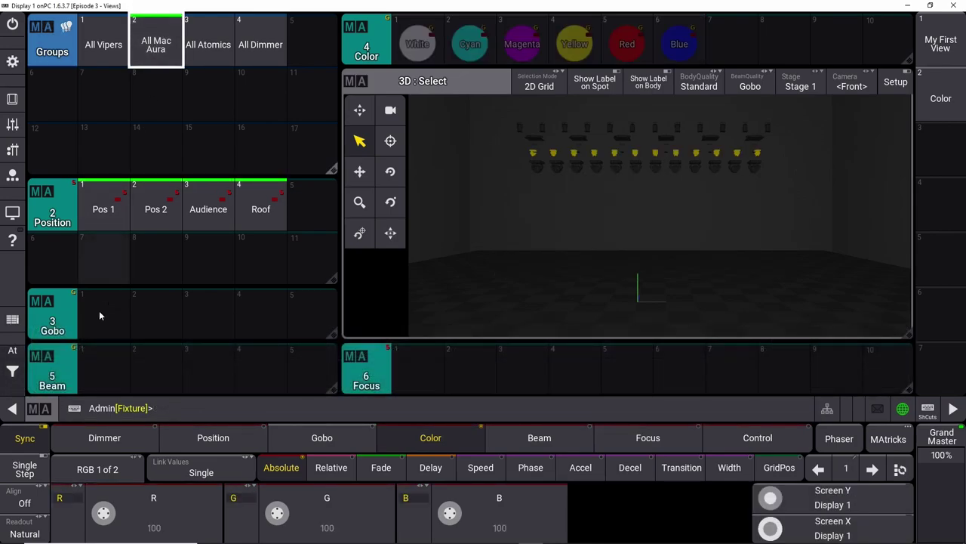
click(13, 370)
click(173, 342)
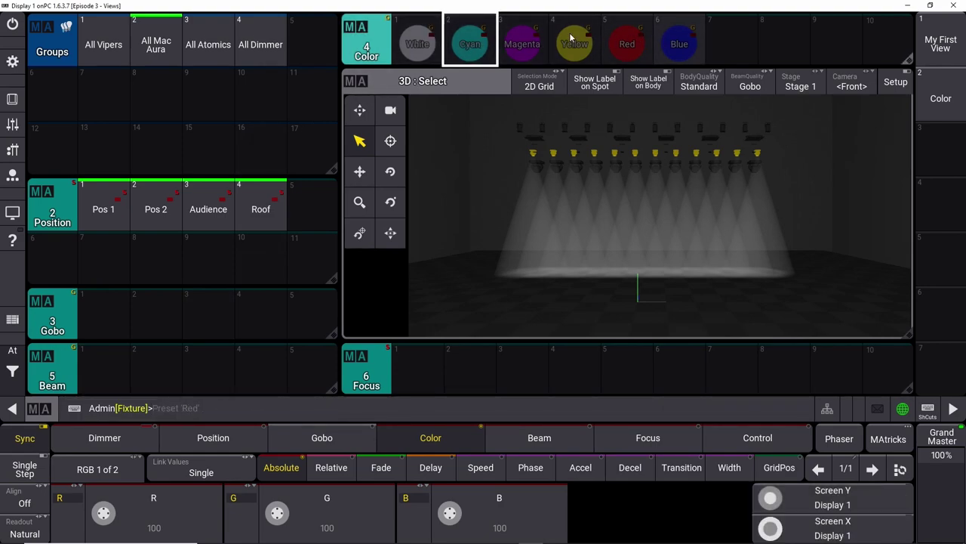
- Clear, then retest the Cyan preset on All Vipers at full intensity
click(13, 350)
click(69, 369)
click(104, 44)
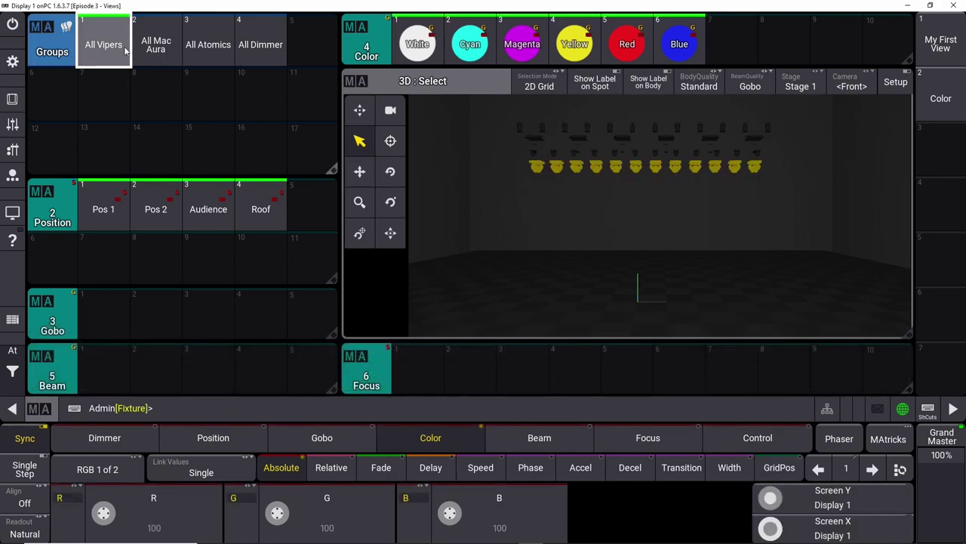
click(489, 35)
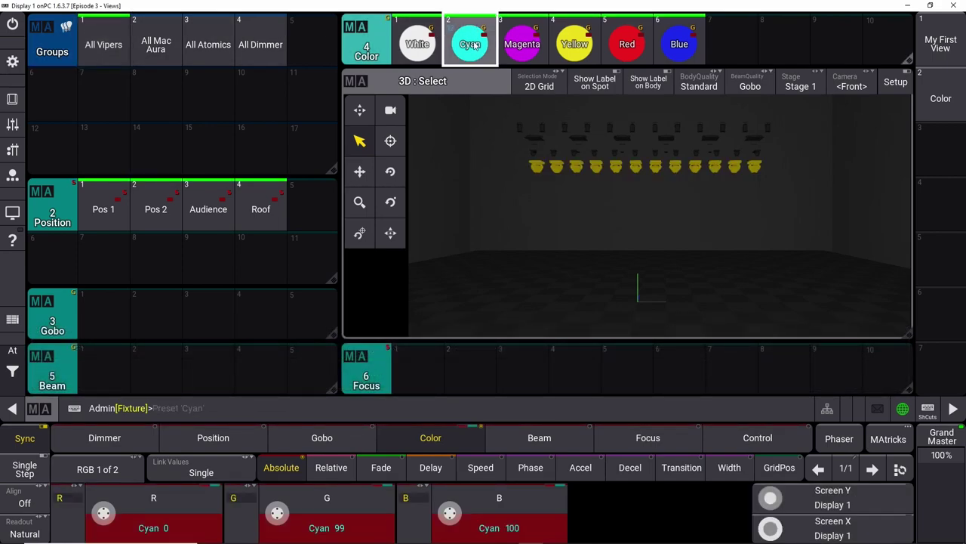
click(14, 350)
click(180, 345)
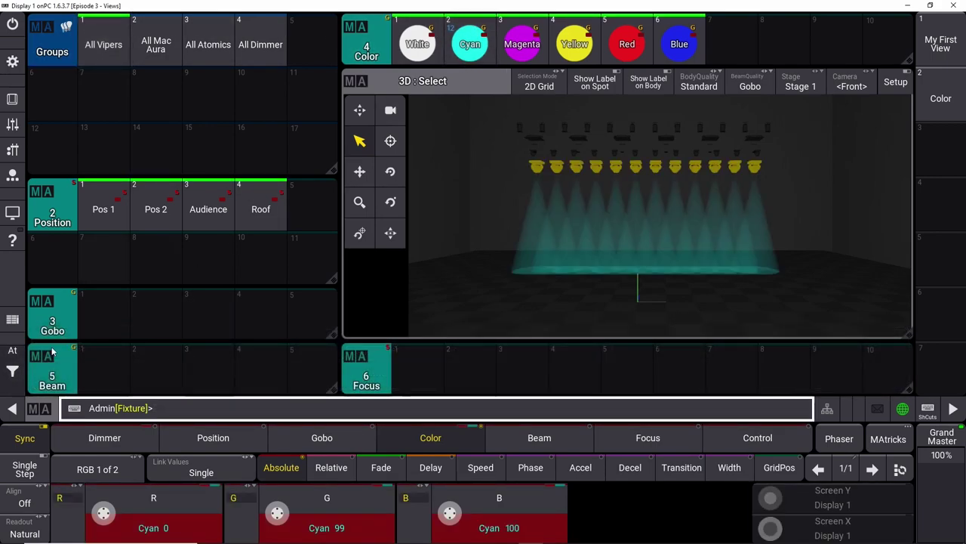
- Clear the cyan test and bring All Mac Aura to full with white beams
click(12, 372)
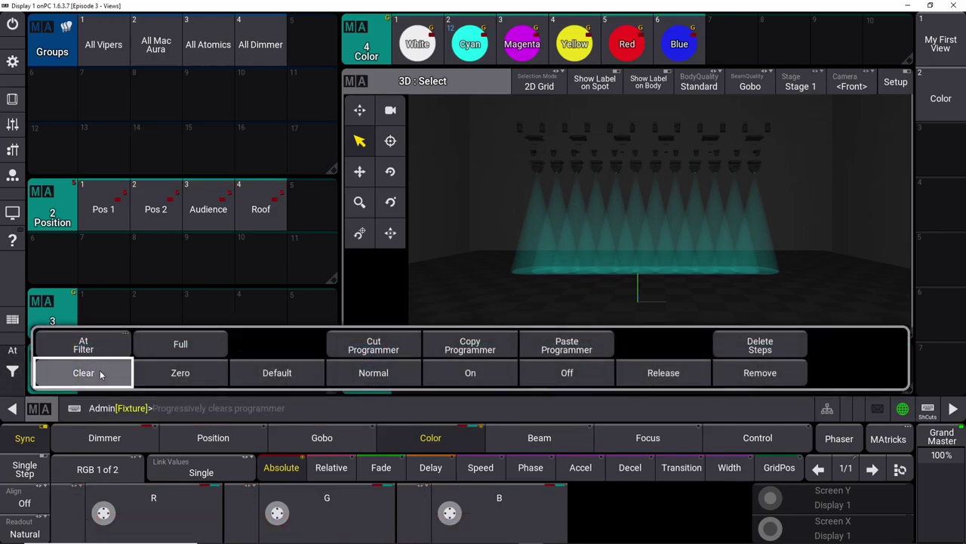
click(99, 372)
click(155, 45)
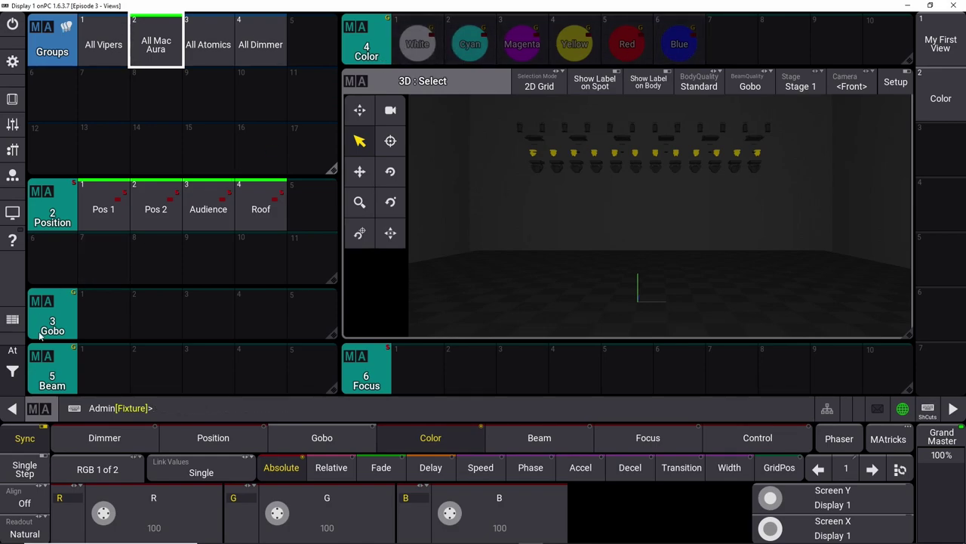
click(20, 370)
click(173, 343)
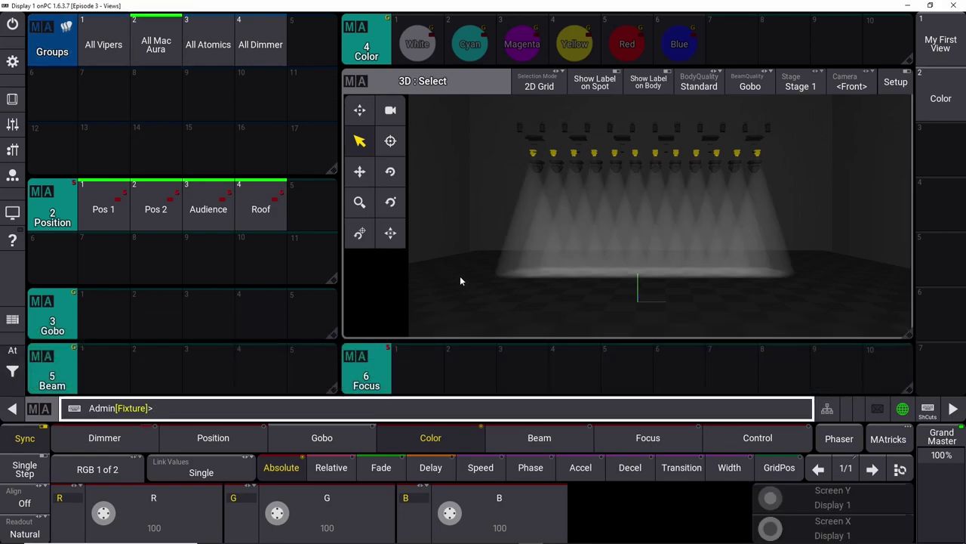
- Pick cyan in the full-screen colour picker and store it into the Cyan preset
click(940, 99)
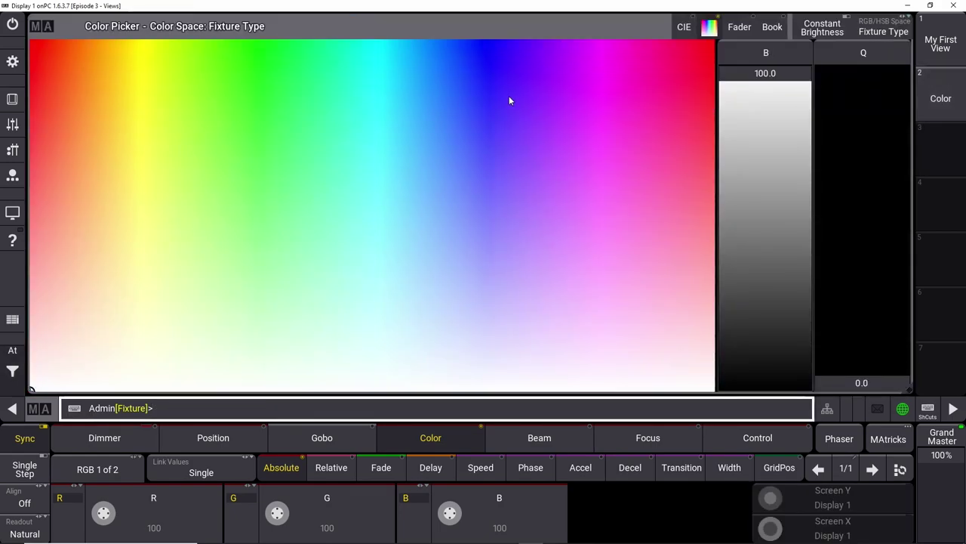
drag(259, 48, 369, 39)
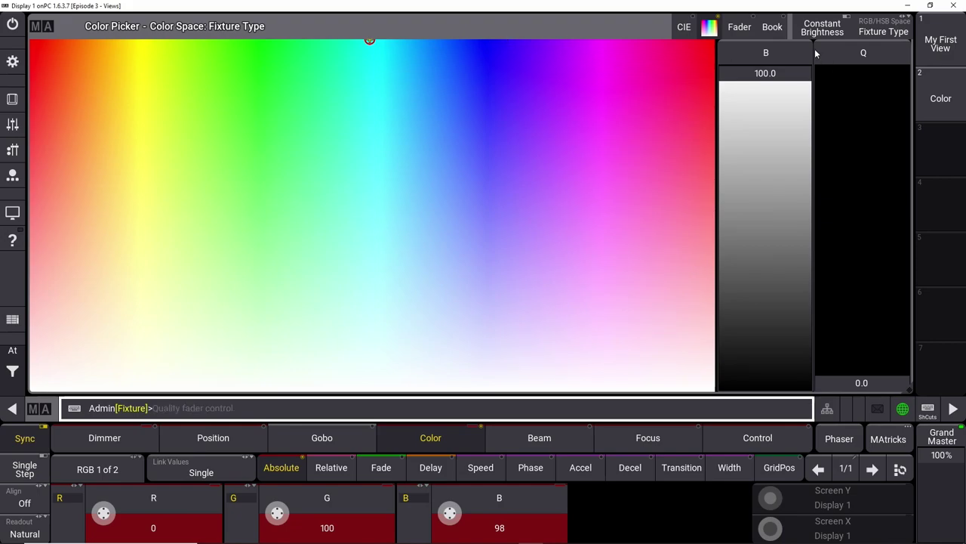
click(939, 43)
click(470, 44)
click(418, 43)
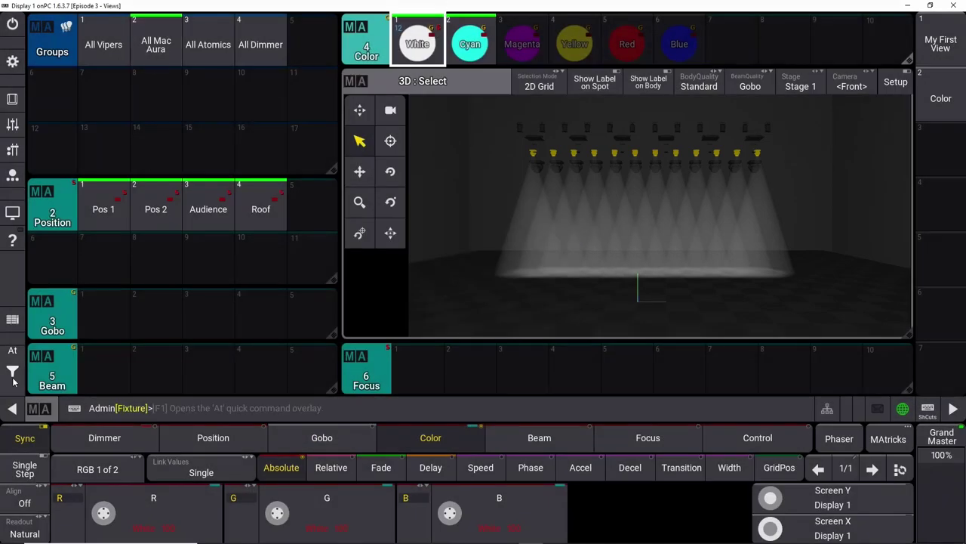
- Store colour values for All Mac Aura into the colour presets, then reselect the Mac Auras
click(156, 43)
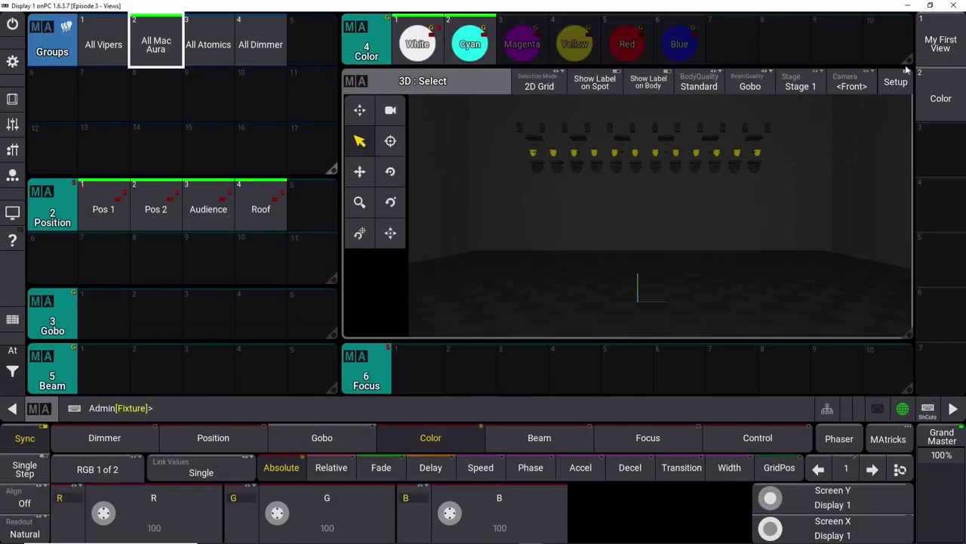
click(940, 98)
click(940, 43)
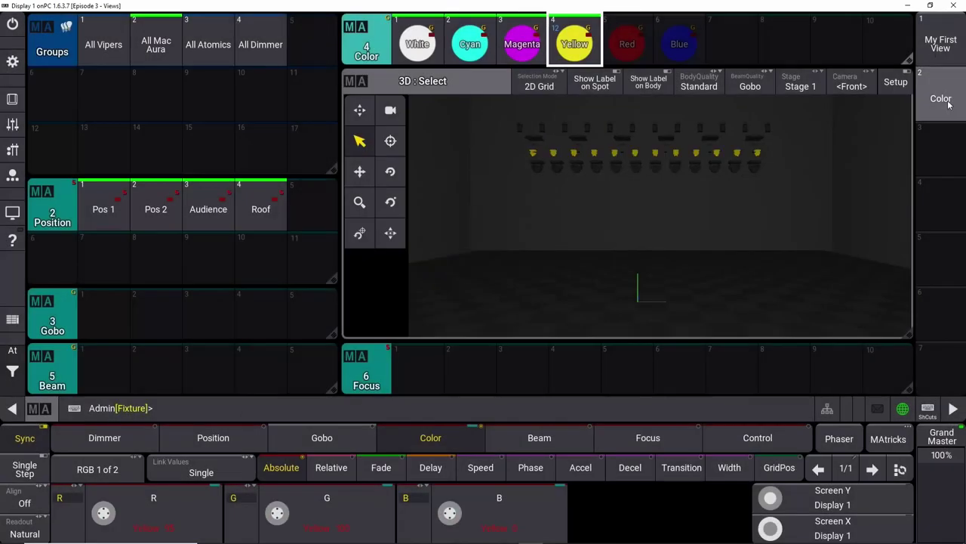
click(680, 44)
click(442, 322)
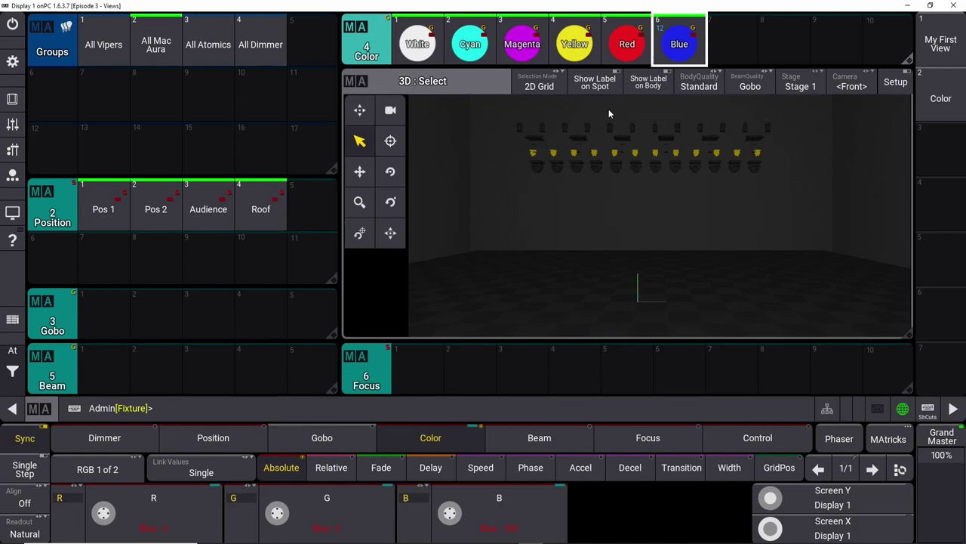
click(702, 47)
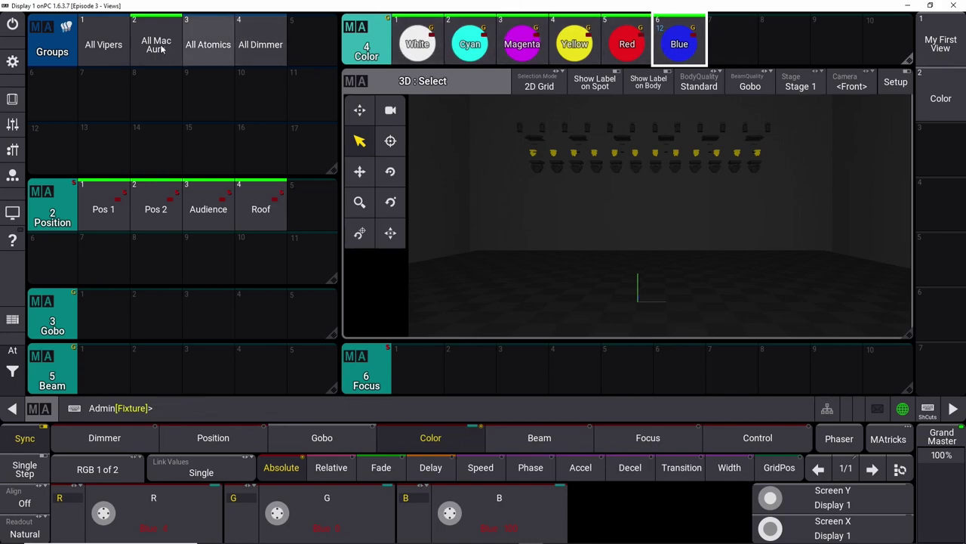
click(106, 44)
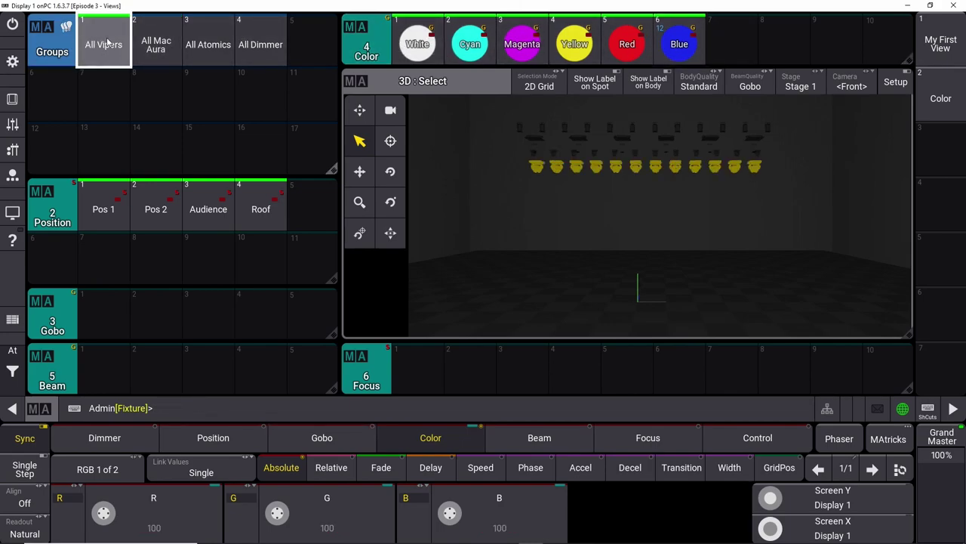
click(159, 48)
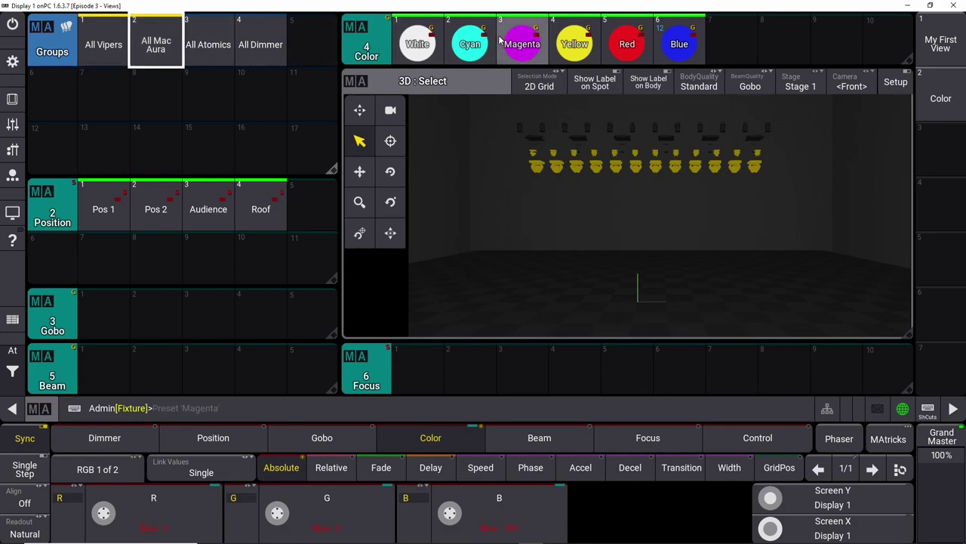
click(941, 98)
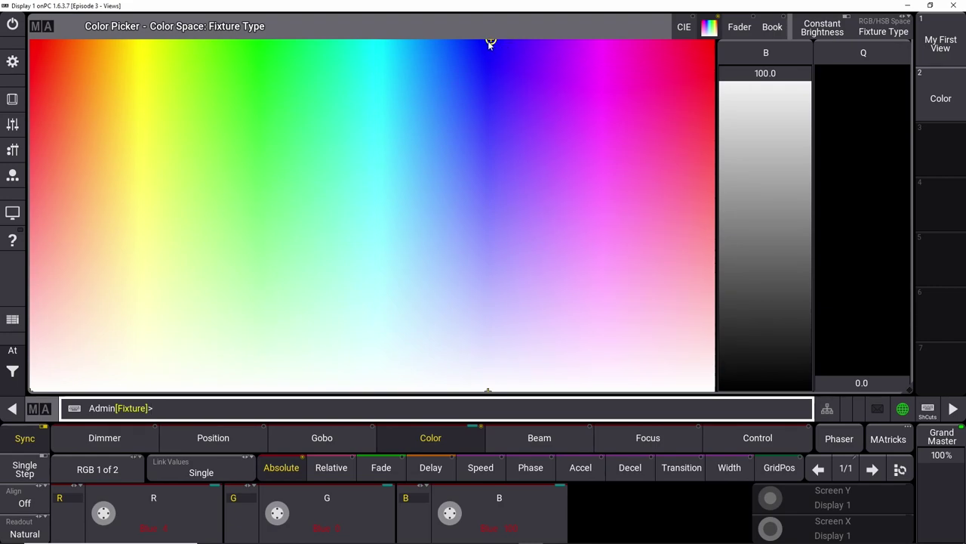
- Mix a deep violet-blue of R 12, G 0, B 100 using the colour field and faders
drag(491, 44, 507, 43)
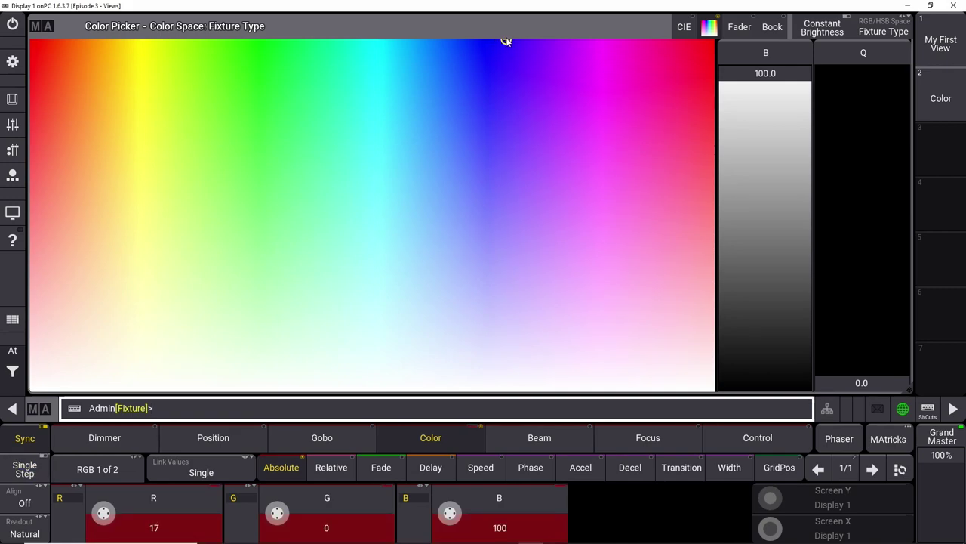
click(739, 26)
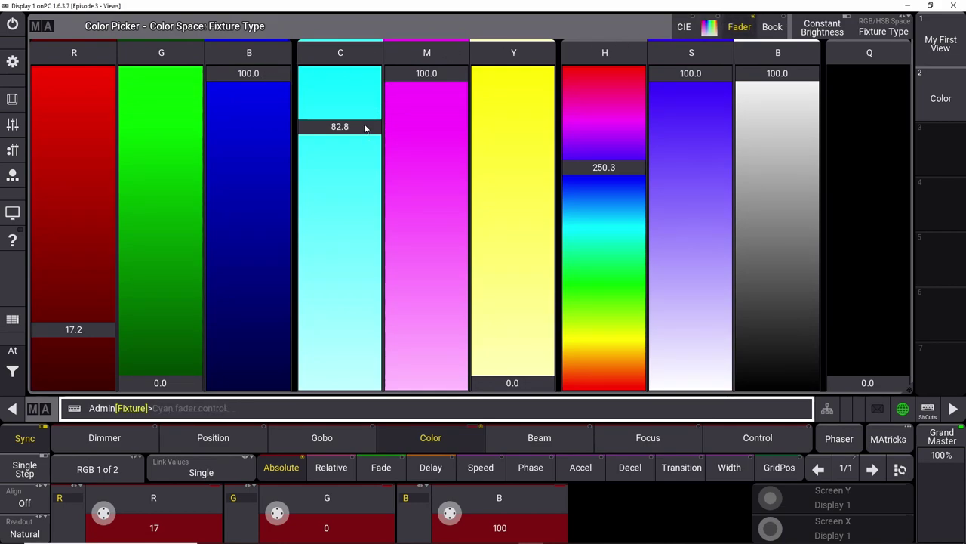
drag(364, 128, 363, 60)
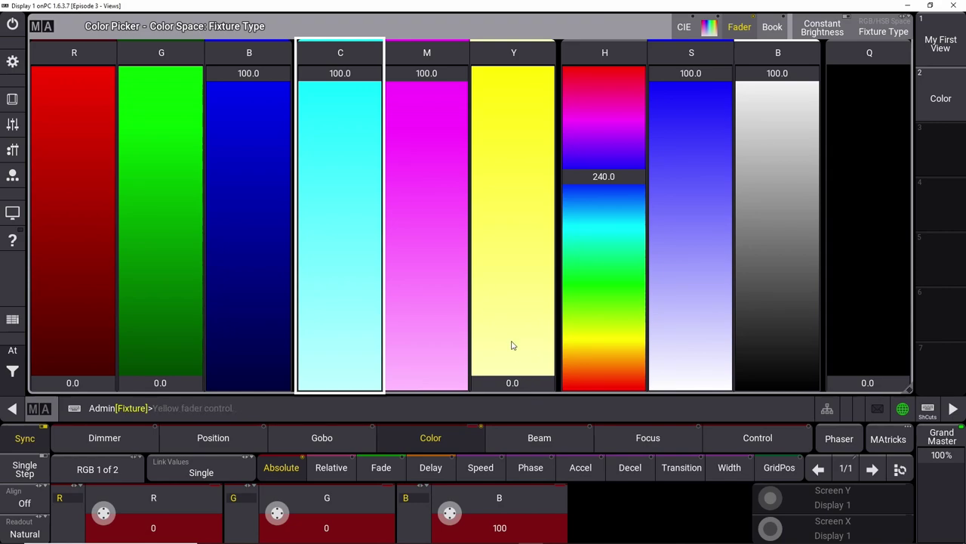
mouse_move(521, 386)
mouse_down()
mouse_move(509, 276)
mouse_move(513, 381)
mouse_up()
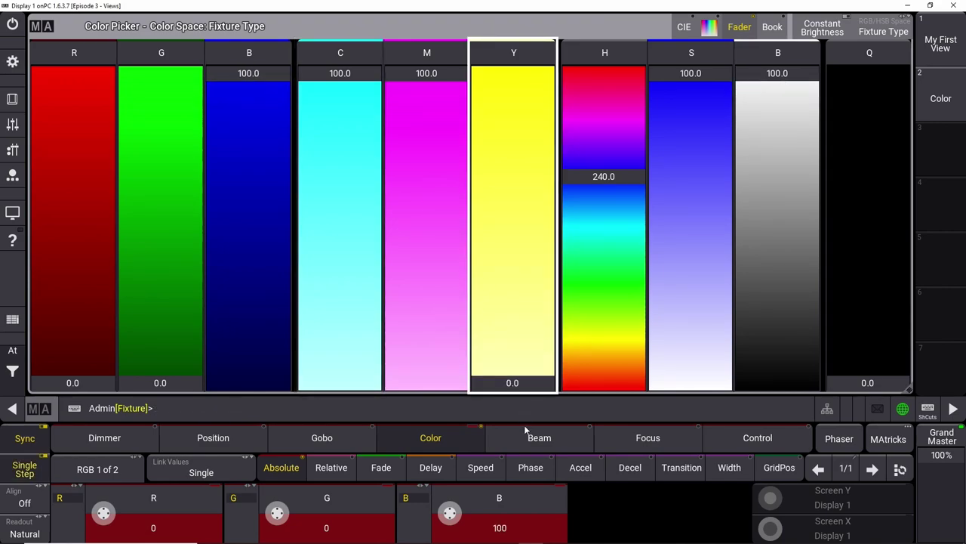
click(339, 80)
scroll(339, 79, down, 5)
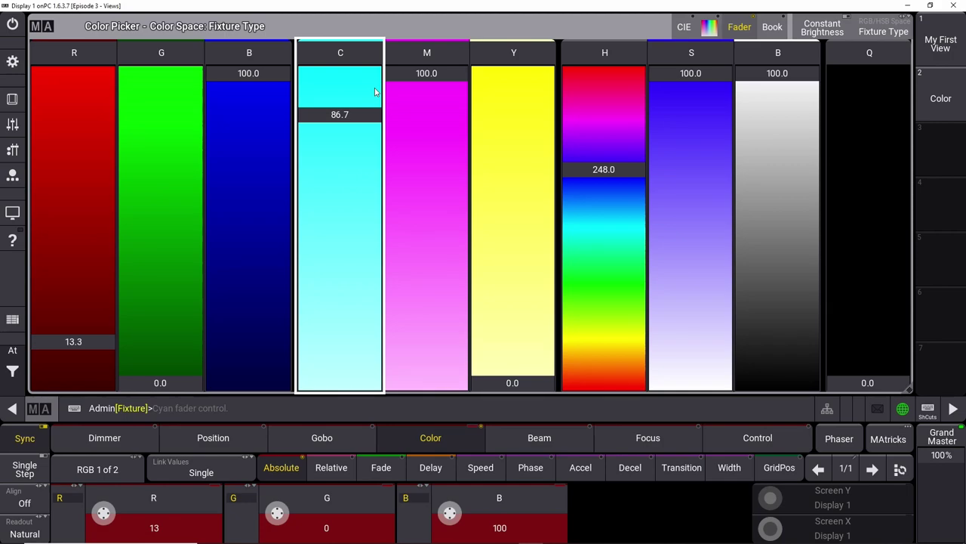
drag(366, 116, 356, 55)
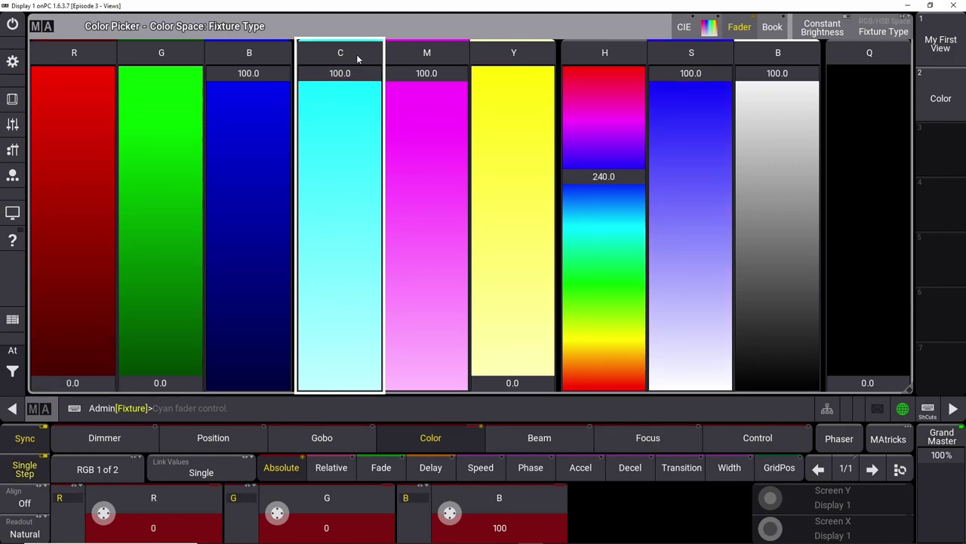
mouse_move(253, 91)
mouse_down()
mouse_move(263, 96)
mouse_move(253, 219)
mouse_move(249, 53)
mouse_move(252, 82)
mouse_up()
drag(336, 75, 339, 126)
click(941, 44)
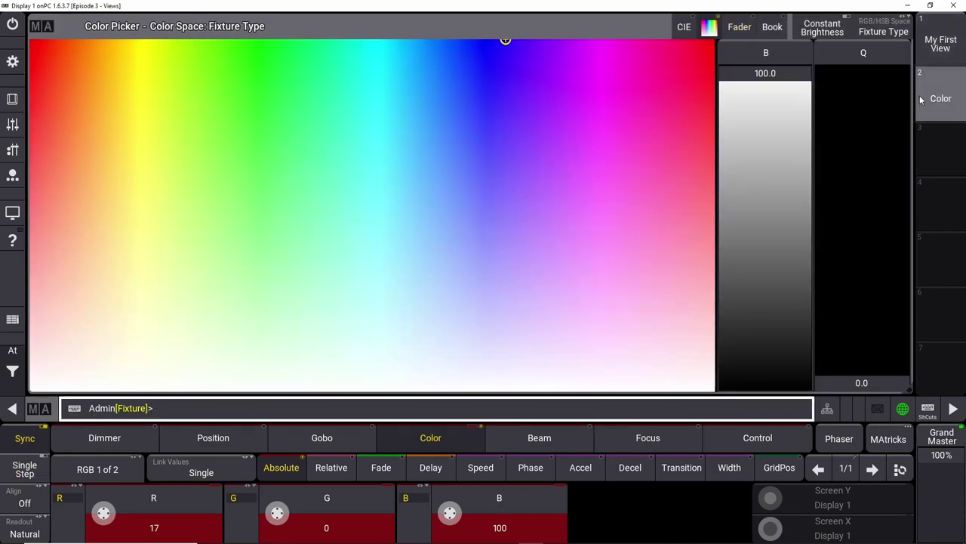
drag(498, 41, 500, 40)
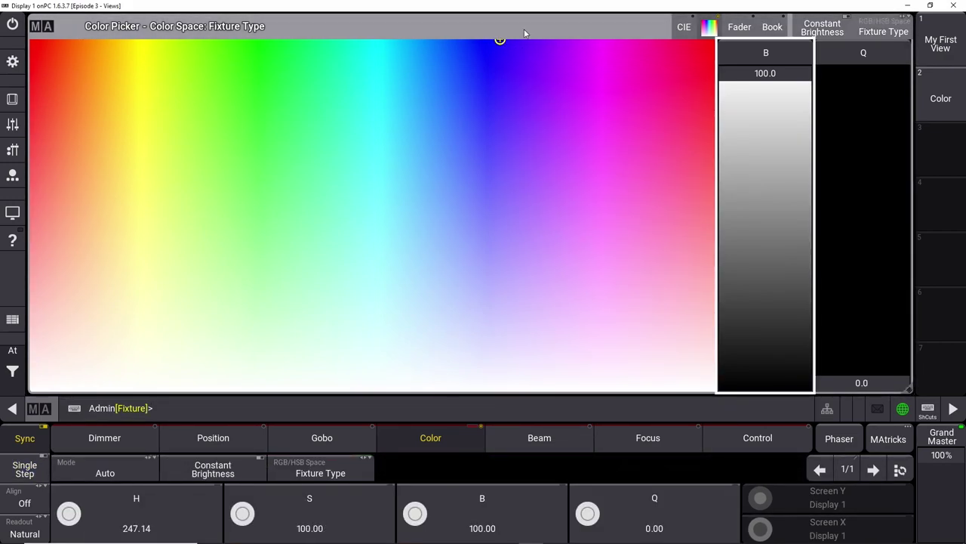
click(940, 37)
- Clear the programmer, delete the old Focus pool, and move and widen the Gobo pool to ten cells
click(12, 350)
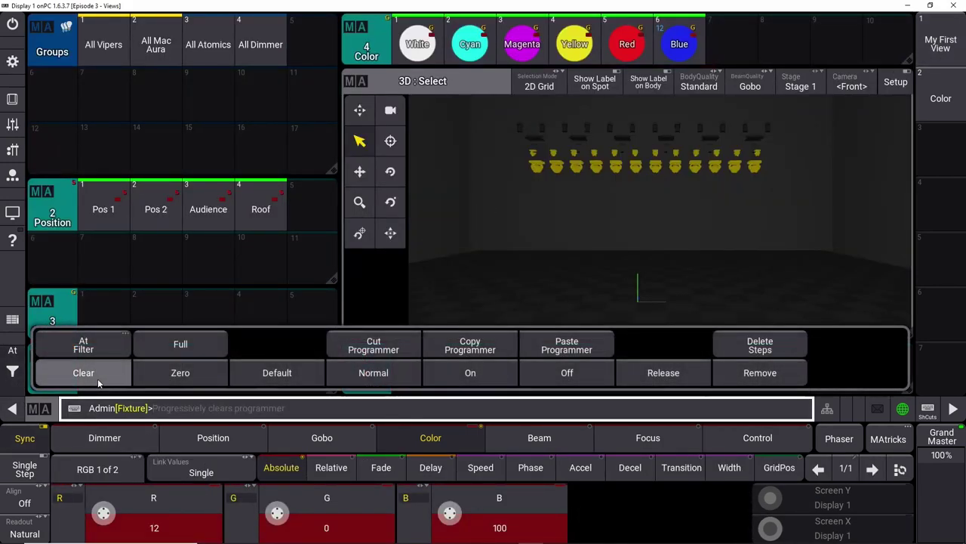
click(98, 378)
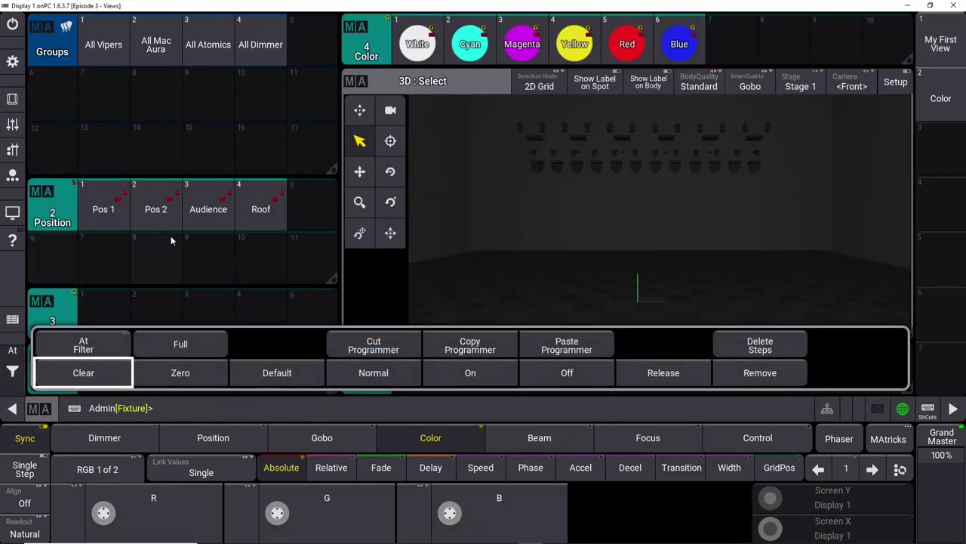
click(86, 323)
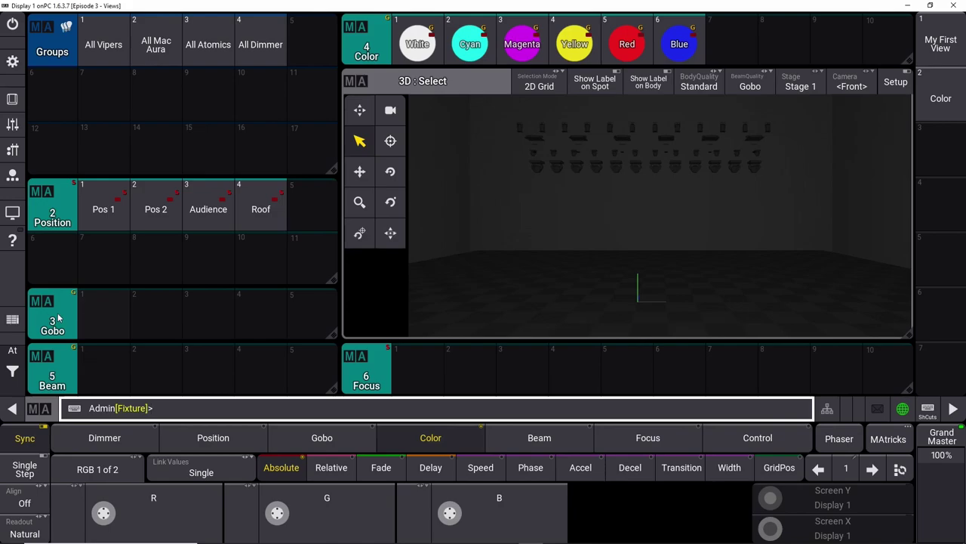
click(353, 359)
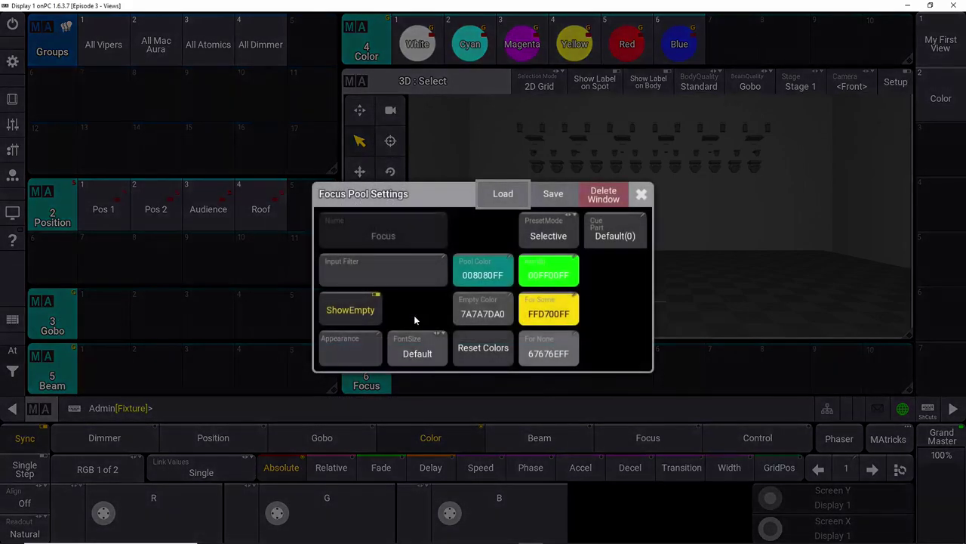
click(624, 198)
drag(50, 331, 365, 376)
drag(645, 388, 912, 389)
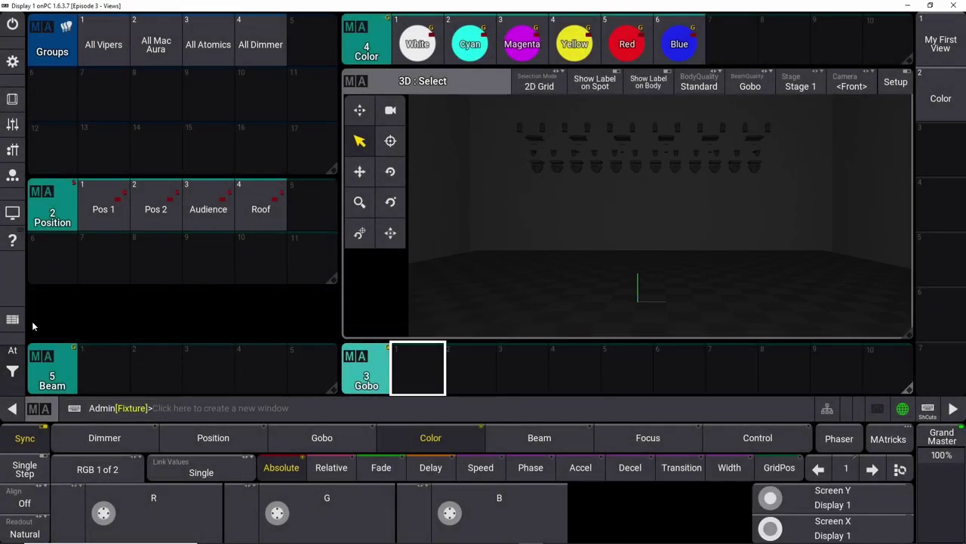
- Add a Focus preset pool window and bring All Vipers to full
click(32, 325)
click(481, 170)
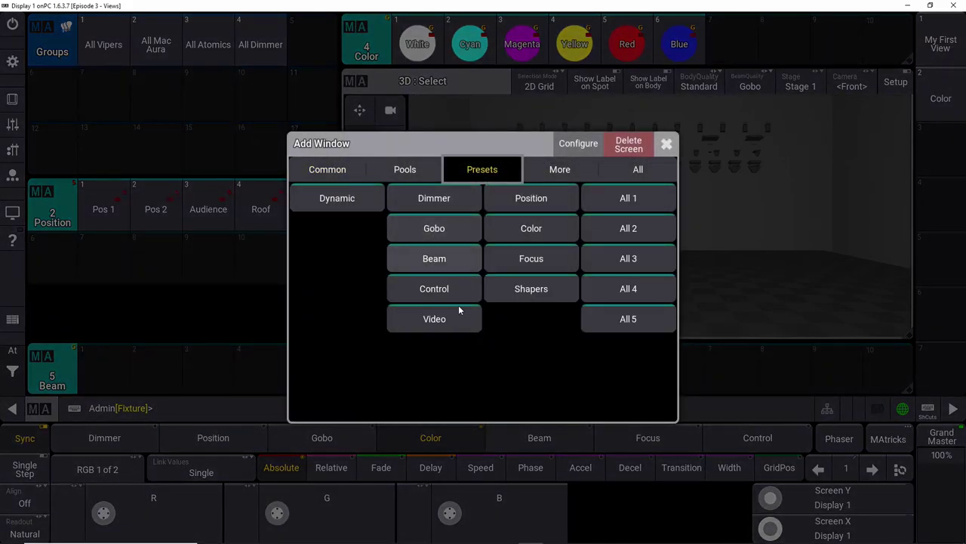
click(505, 267)
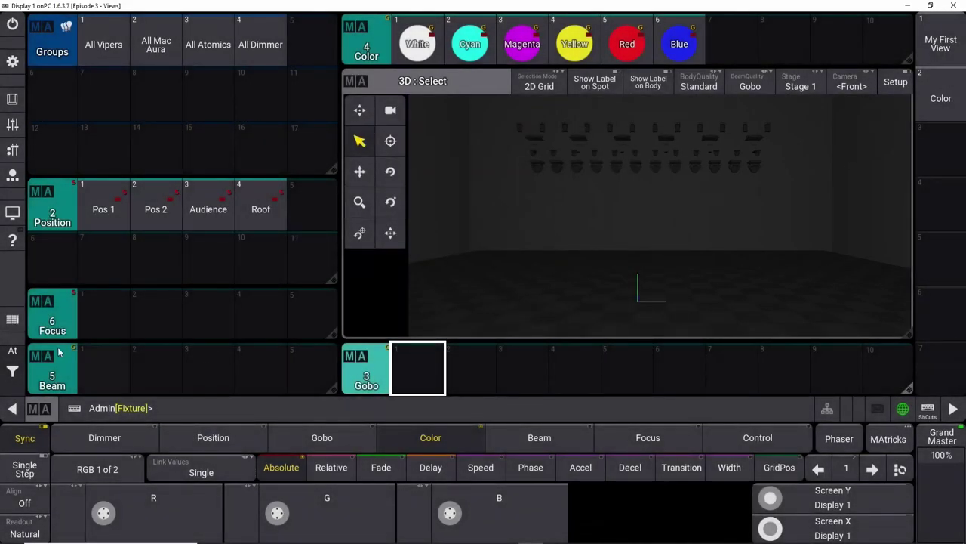
click(98, 51)
click(12, 350)
click(181, 337)
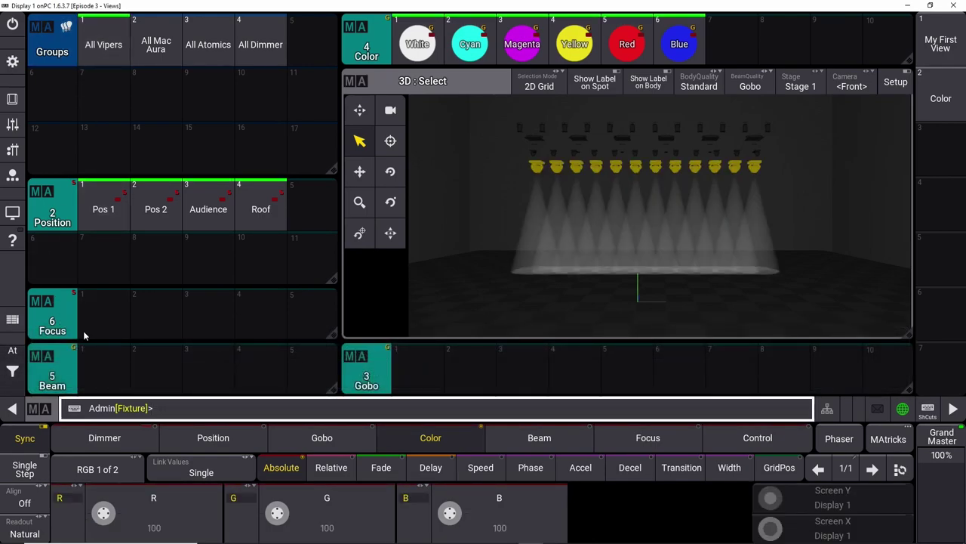
- Store zoom 10 as Focus preset 2 and zoom 44 as Focus preset 3
click(644, 445)
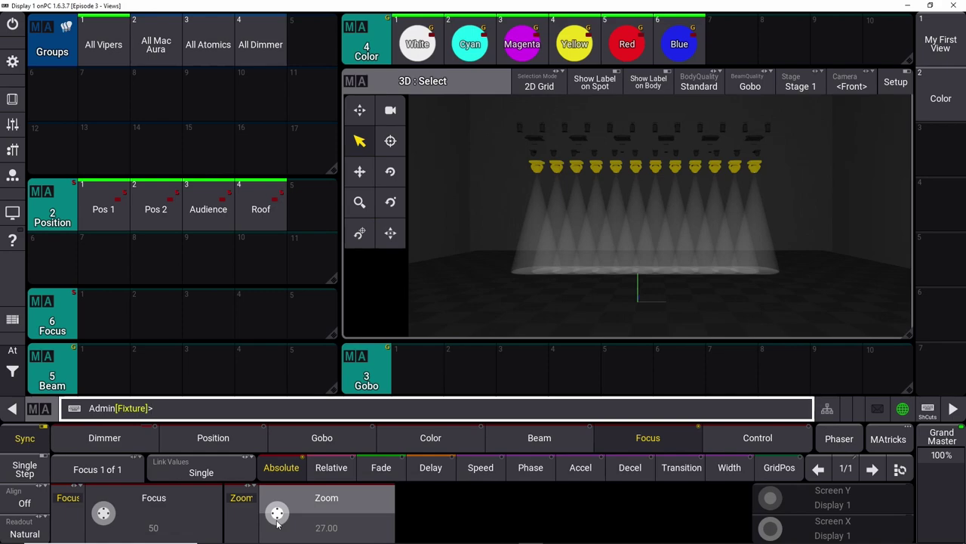
drag(277, 521, 312, 534)
drag(224, 533, 225, 532)
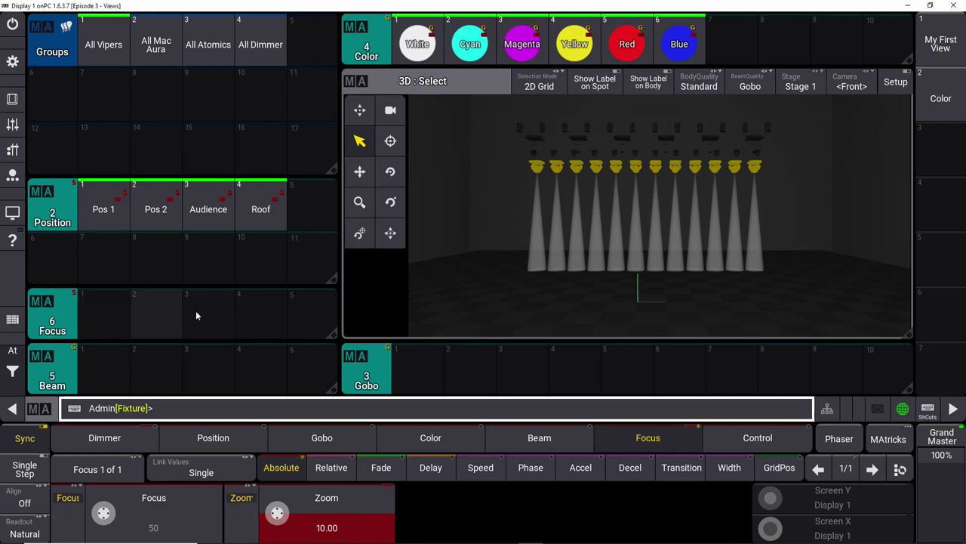
drag(142, 310, 115, 272)
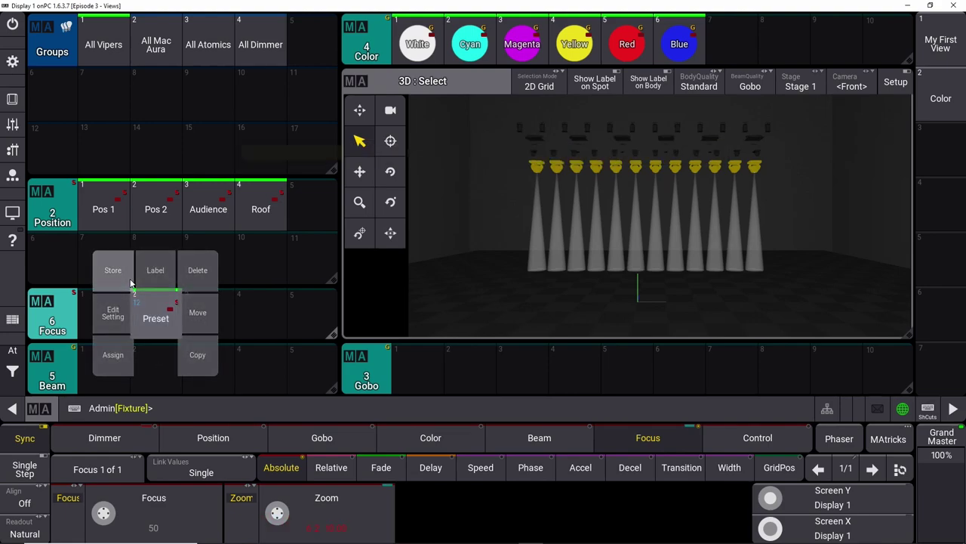
drag(277, 512, 367, 491)
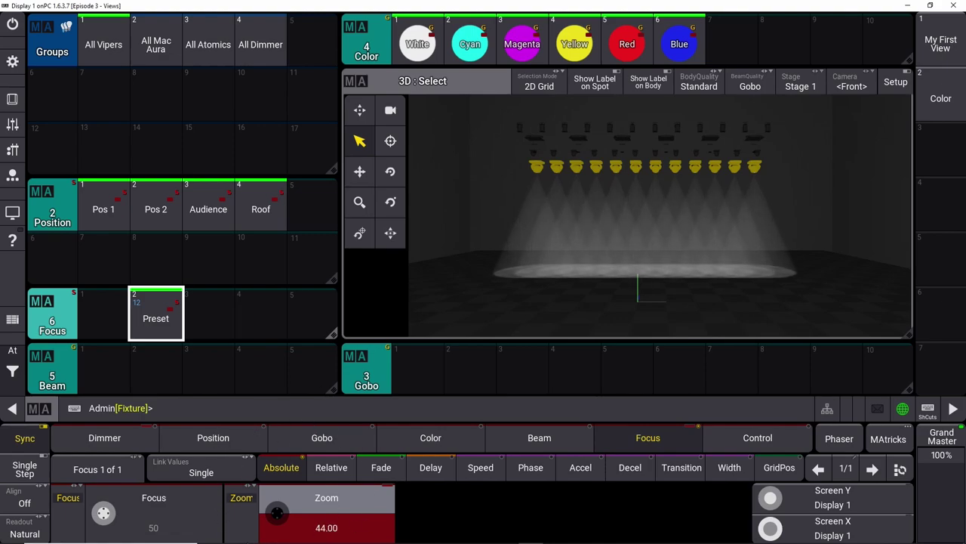
drag(208, 312, 168, 270)
- Reset zoom to its default of 27 and store it as Focus preset 1
click(325, 513)
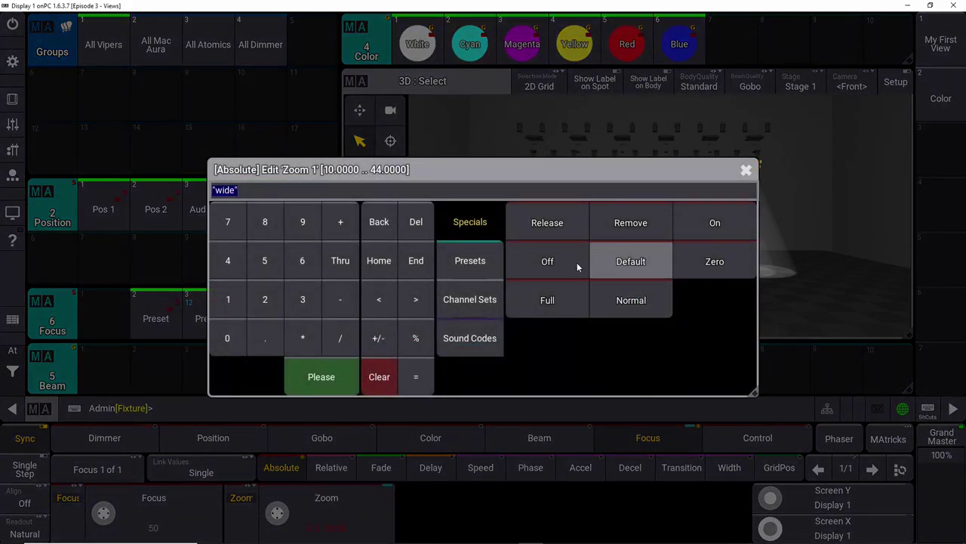
click(653, 262)
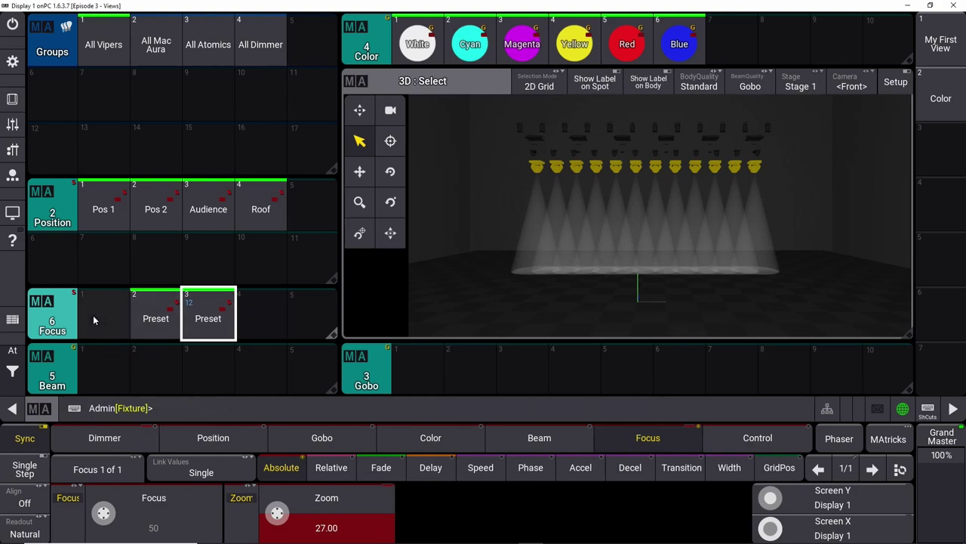
drag(92, 315, 61, 272)
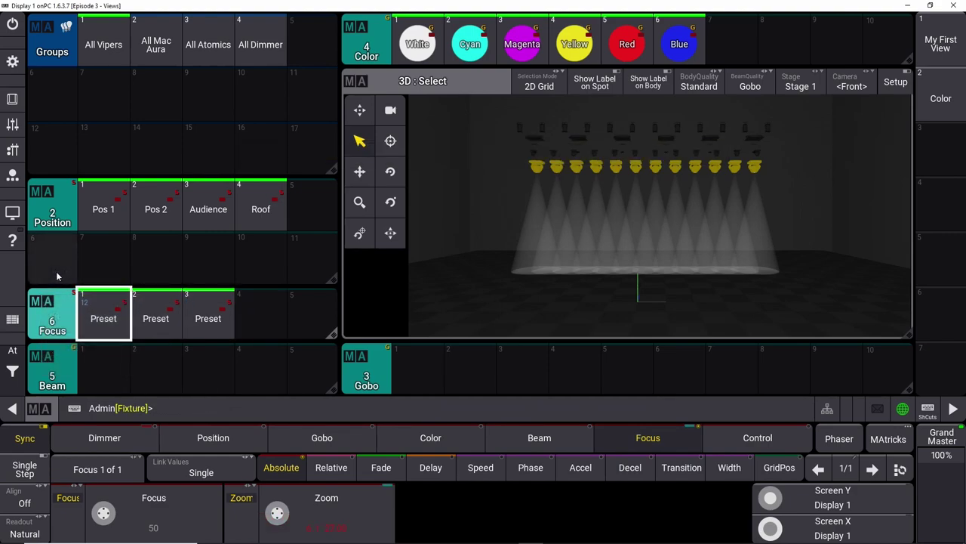
drag(103, 318, 104, 271)
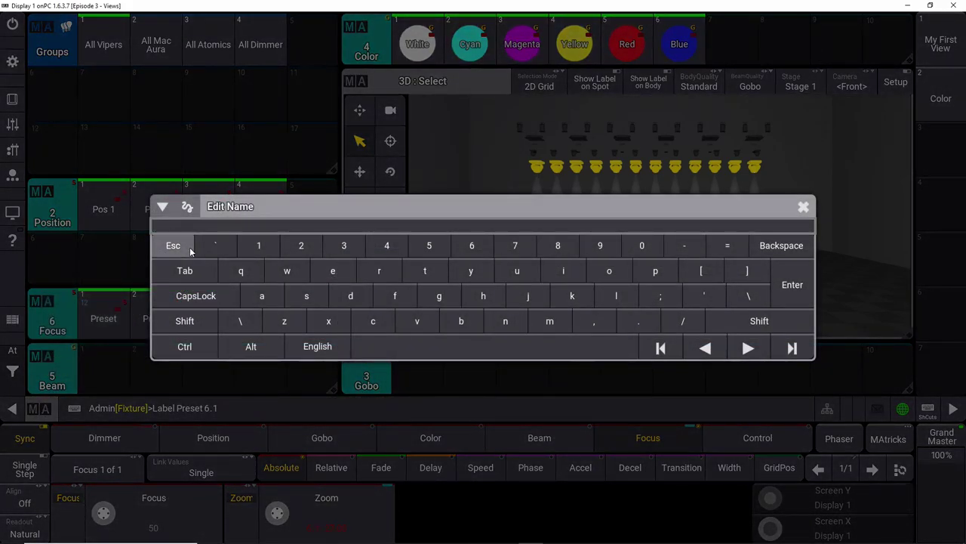
- Name Focus presets 1 and 2 Standard and Narrow
text(Standard)
key(Return)
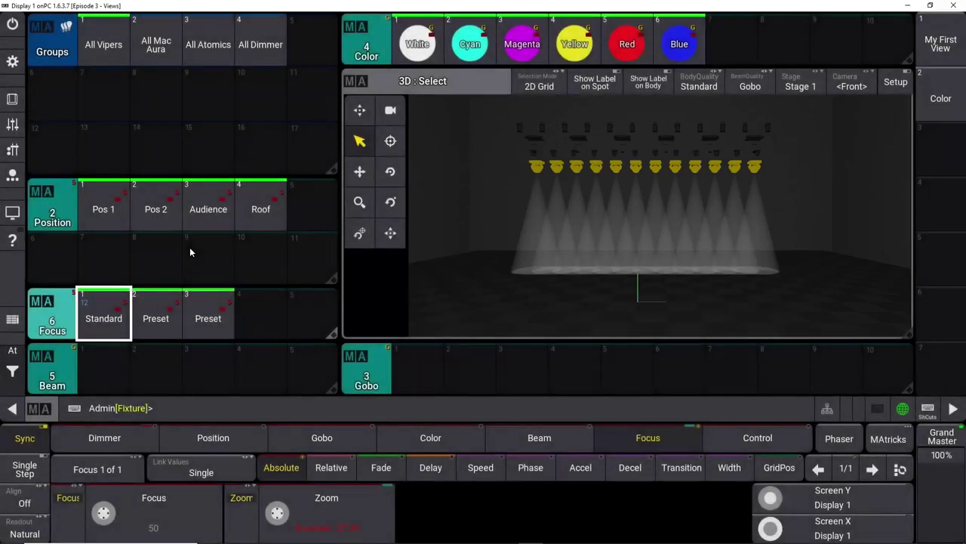
click(157, 314)
drag(159, 316, 157, 277)
text(N)
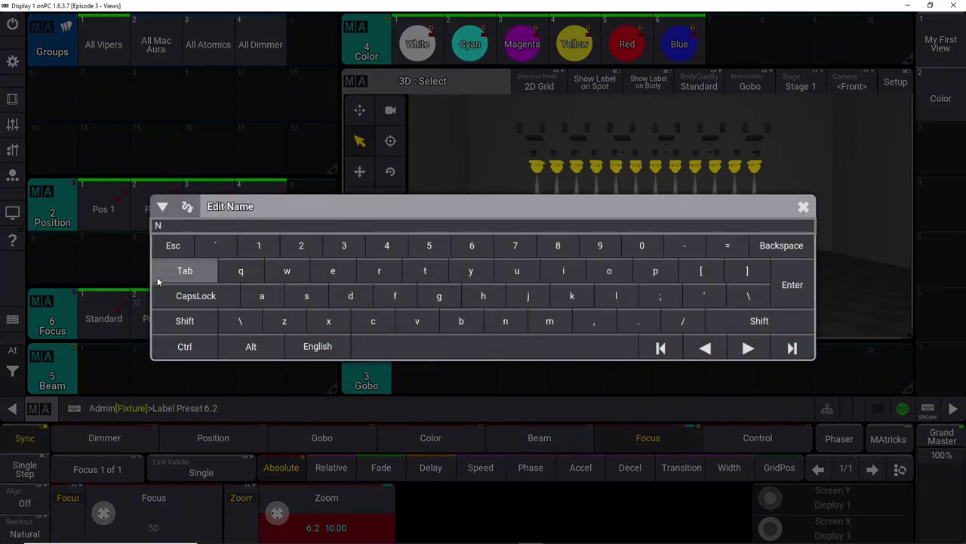
text(arrow)
key(Return)
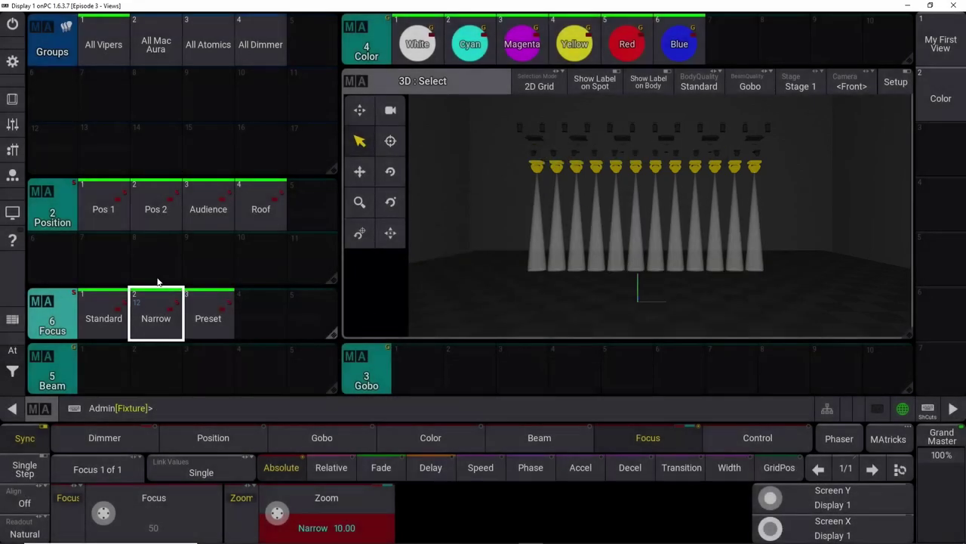
- Label Focus preset 3 Wide
click(210, 317)
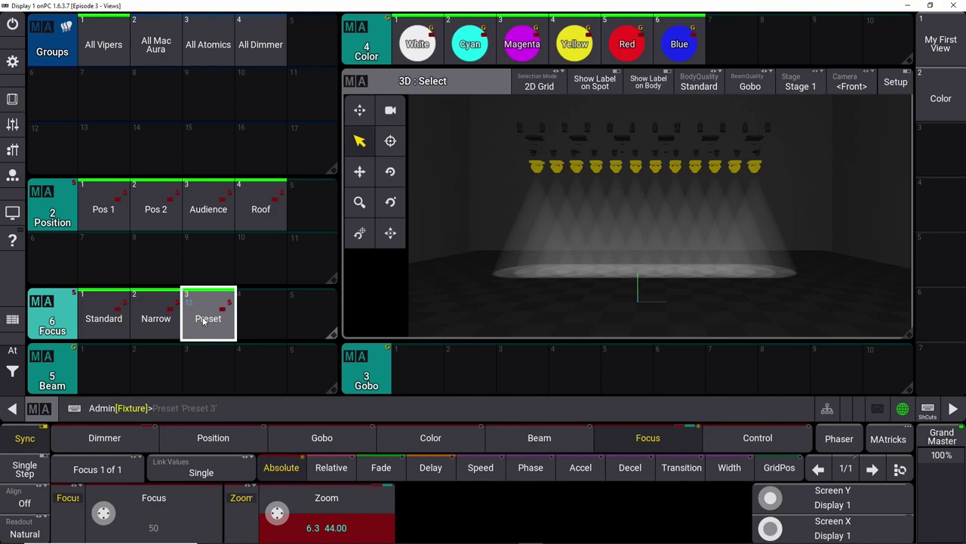
drag(204, 320, 207, 274)
drag(218, 340, 214, 318)
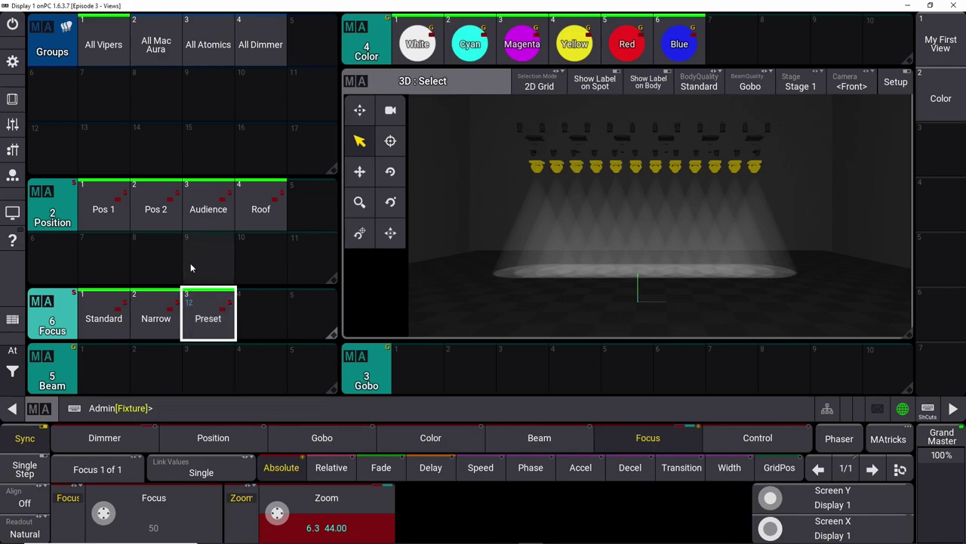
text(Wide)
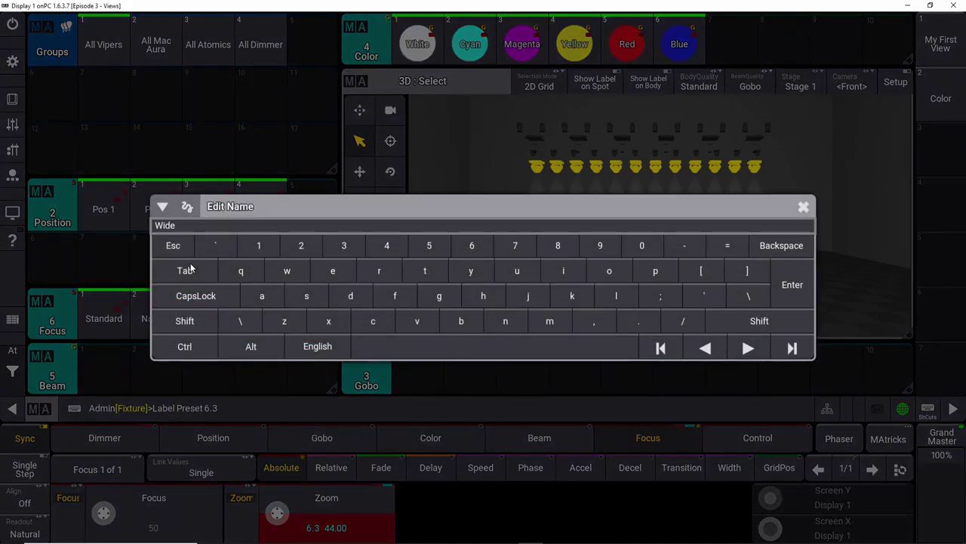
key(Return)
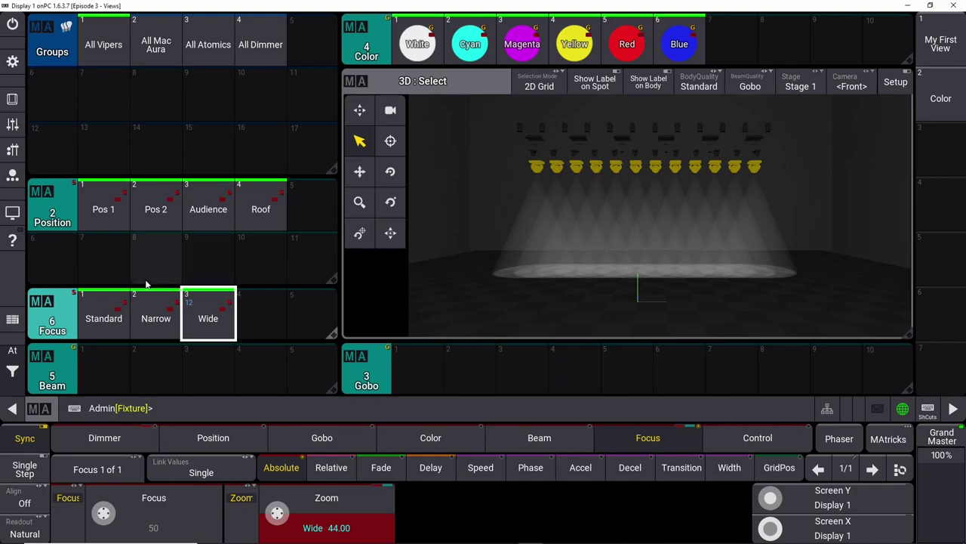
click(215, 315)
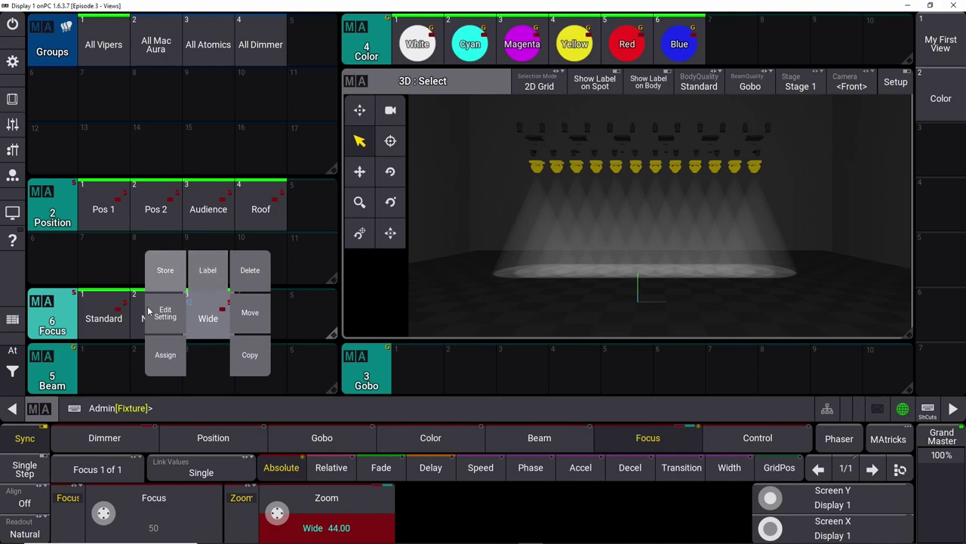
click(160, 360)
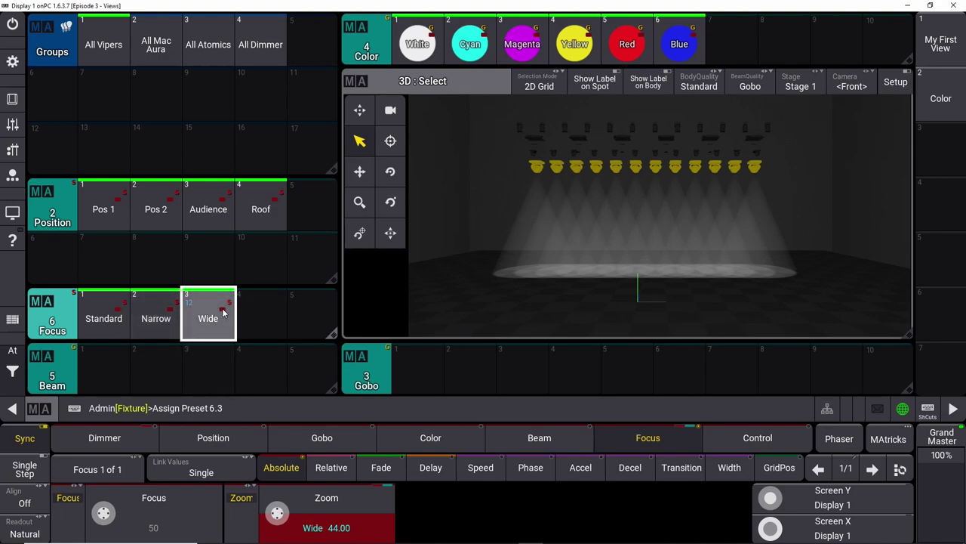
drag(223, 312, 246, 279)
click(185, 408)
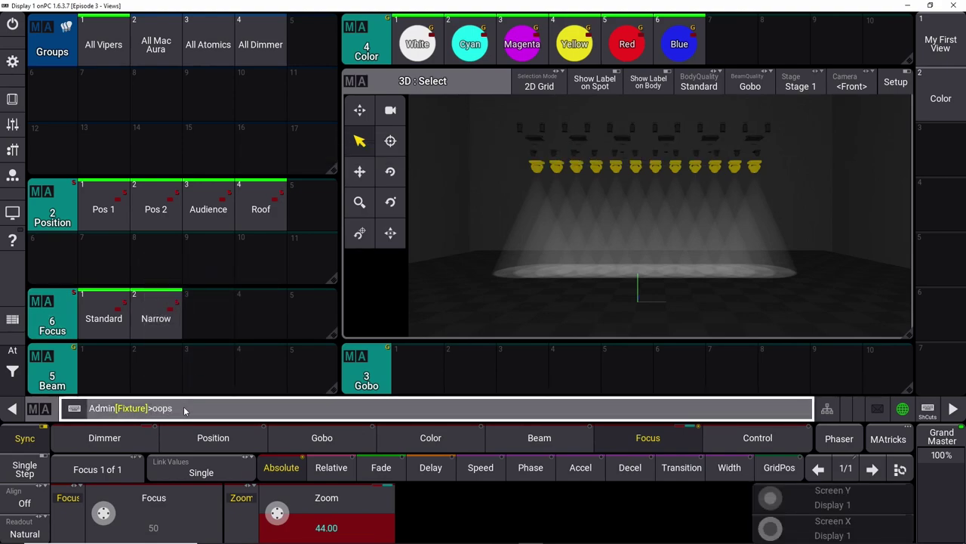
text(oops)
key(Return)
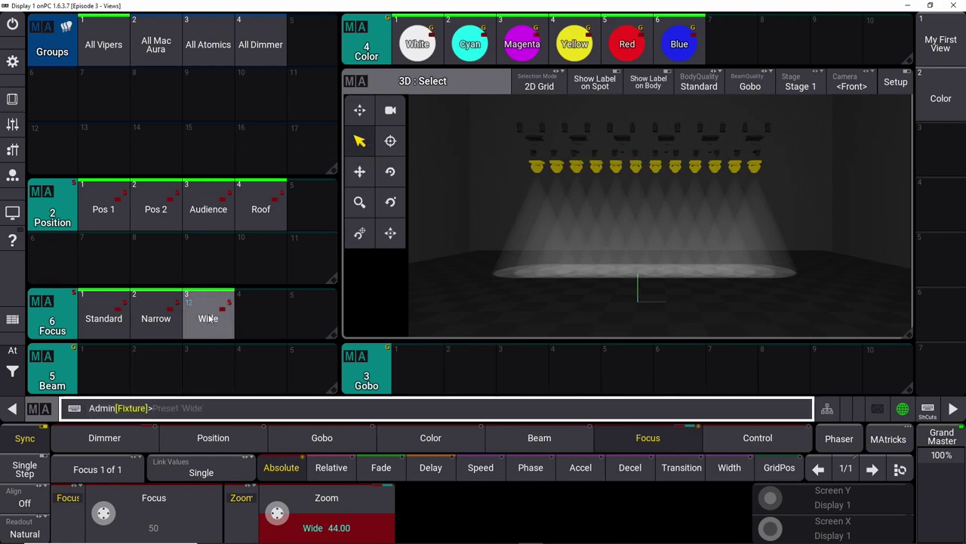
drag(210, 335, 296, 358)
click(261, 318)
click(305, 307)
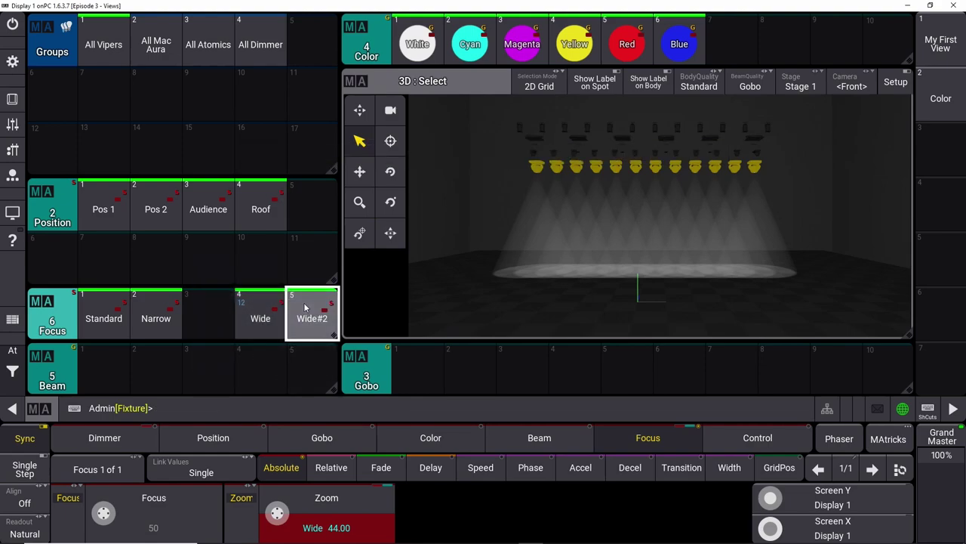
drag(309, 318, 321, 297)
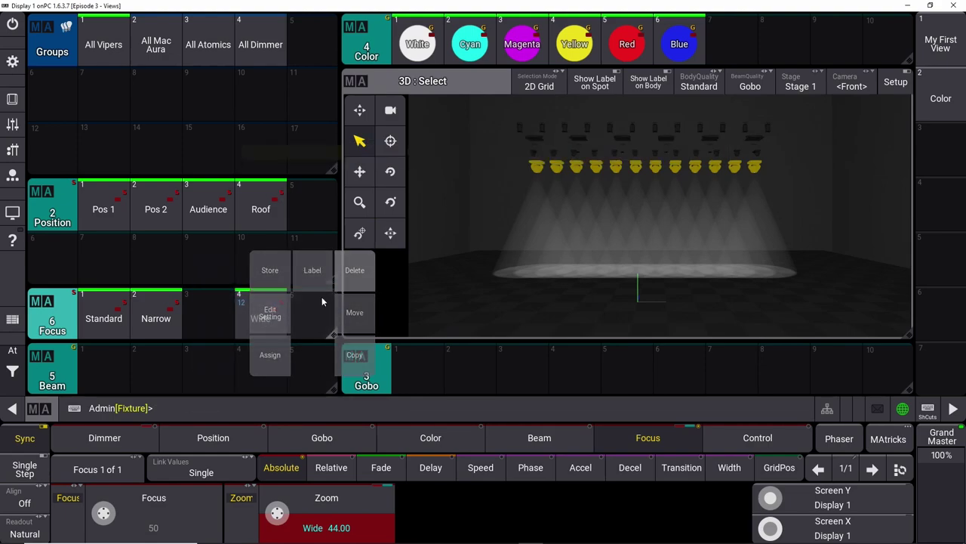
drag(265, 319, 311, 314)
click(200, 312)
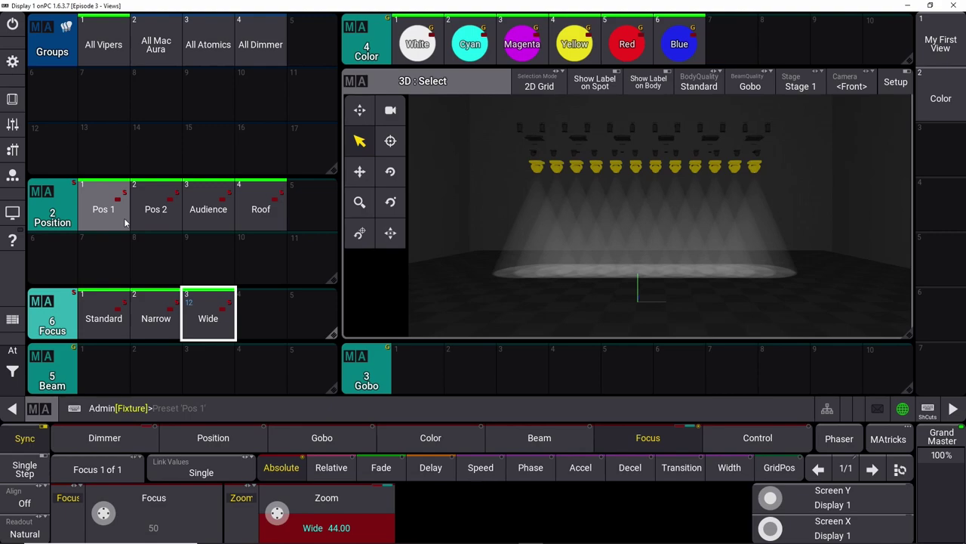
click(412, 385)
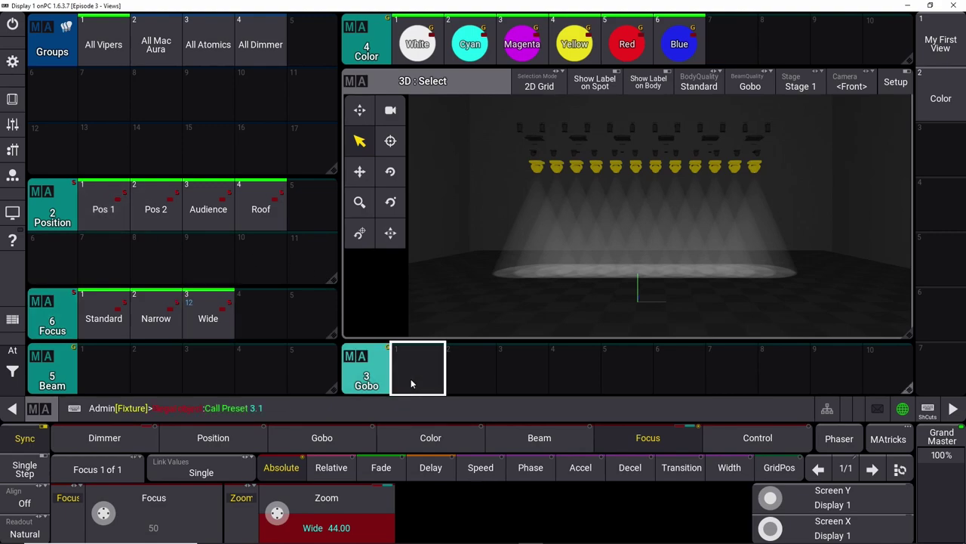
- Set the All Vipers' Gobo 1 wheel to open and store it in Gobo pool cell 1
click(107, 50)
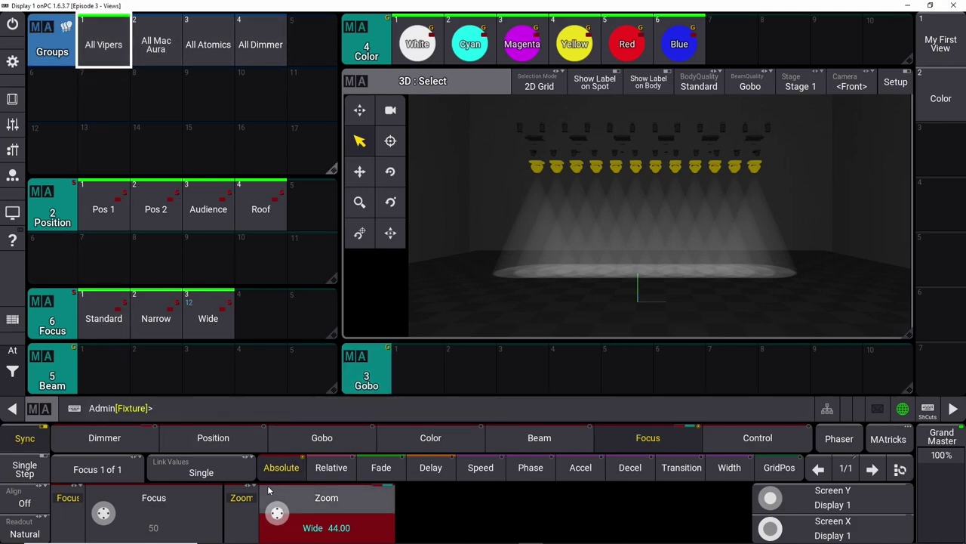
click(323, 439)
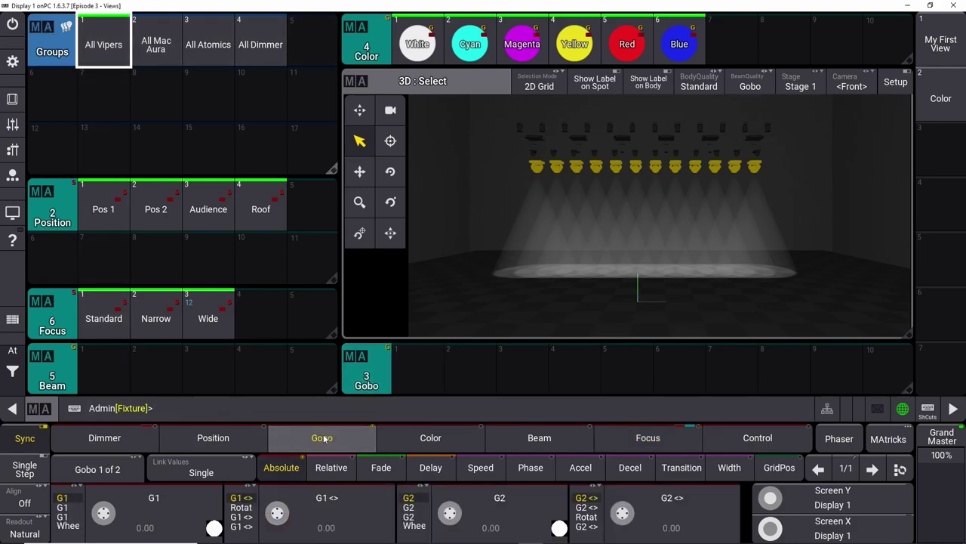
click(157, 534)
click(157, 534)
click(157, 534)
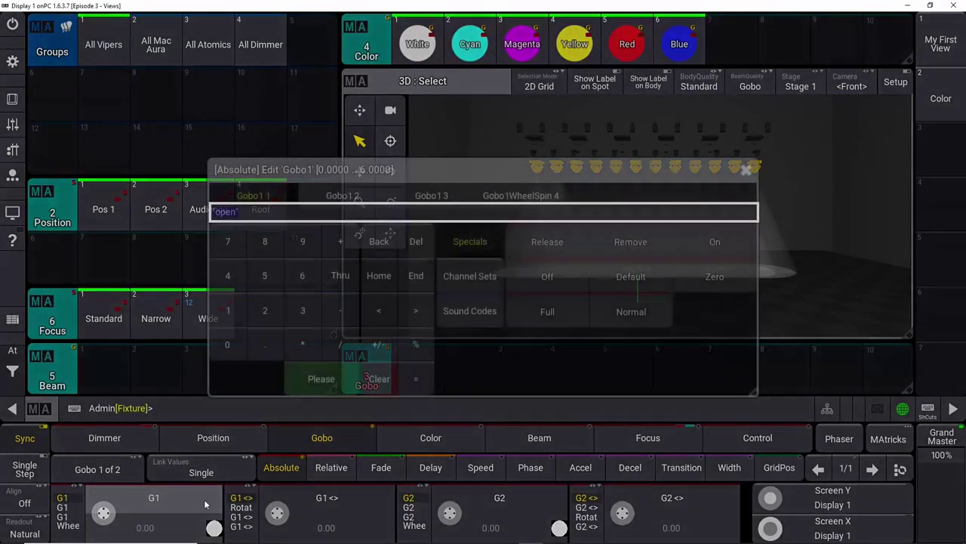
click(469, 275)
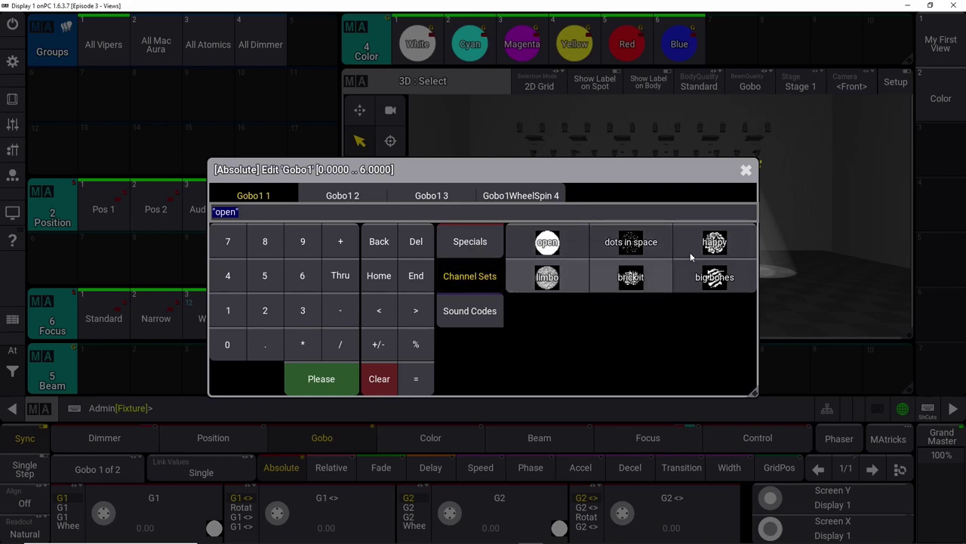
click(565, 242)
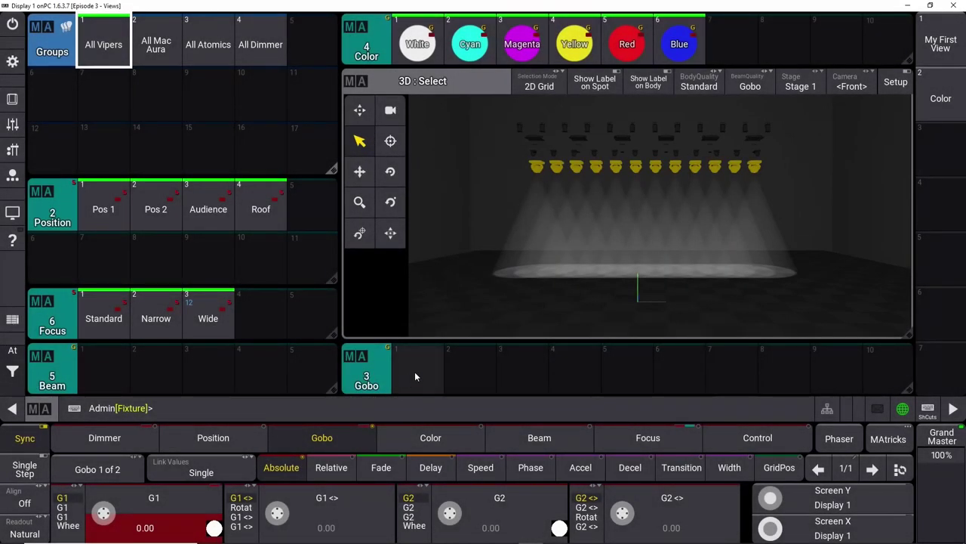
drag(414, 376, 373, 327)
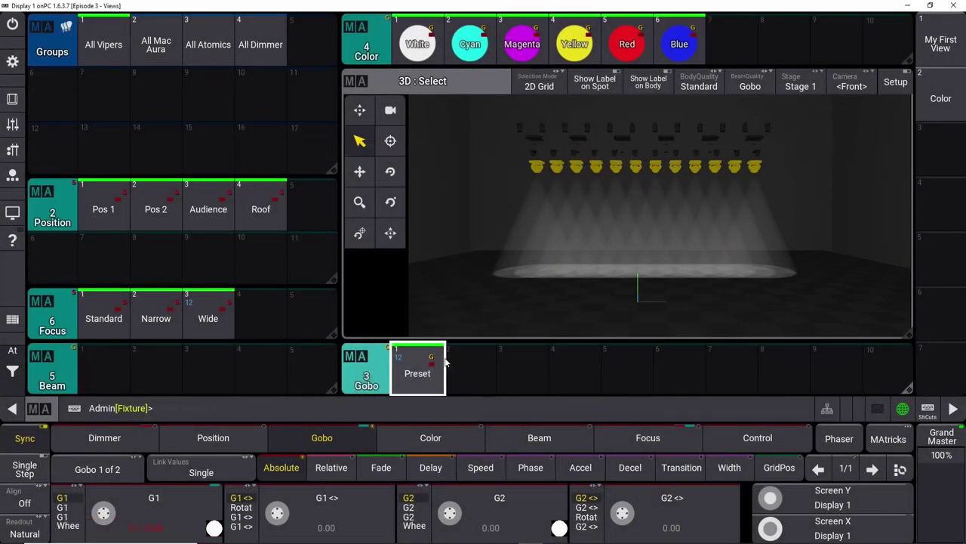
- Store the dots in space and happy gobos as Gobo presets 2 and 3
click(417, 376)
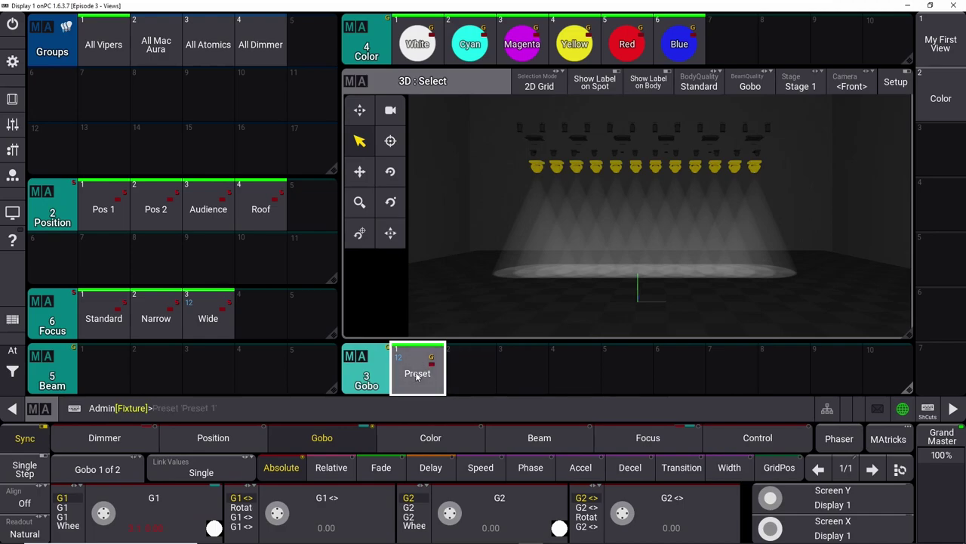
click(151, 509)
click(632, 243)
drag(465, 371, 439, 333)
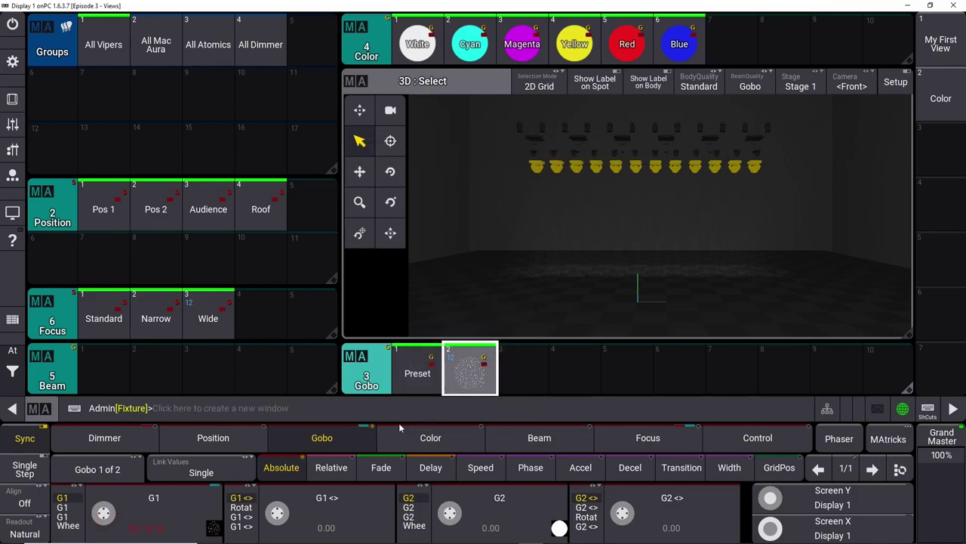
click(153, 513)
click(699, 241)
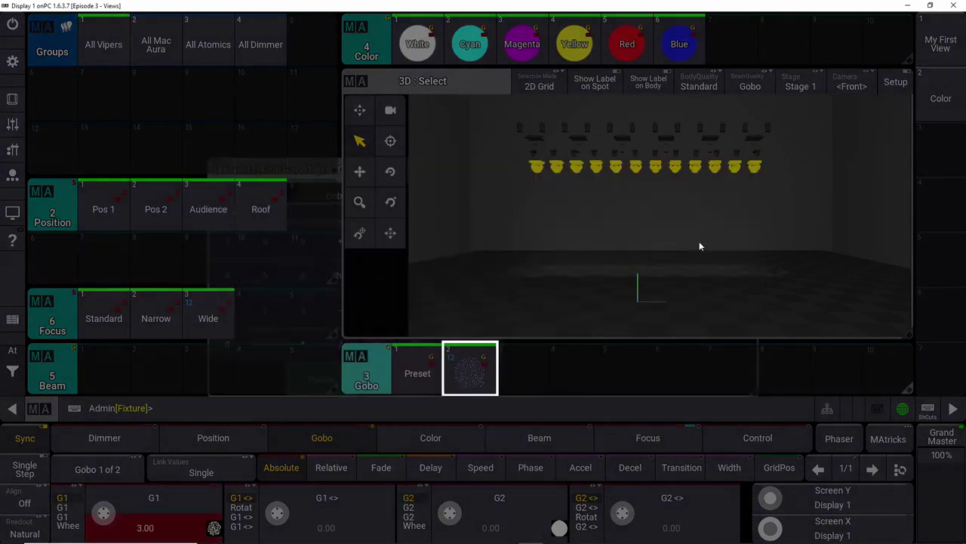
drag(520, 375, 490, 344)
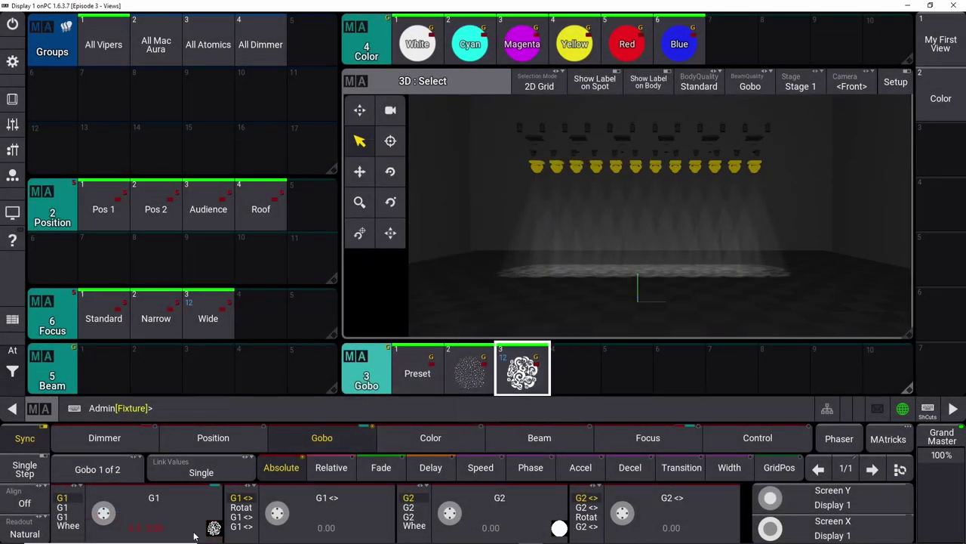
- Store the last, striped gobo on the wheel as Gobo preset 4
click(153, 513)
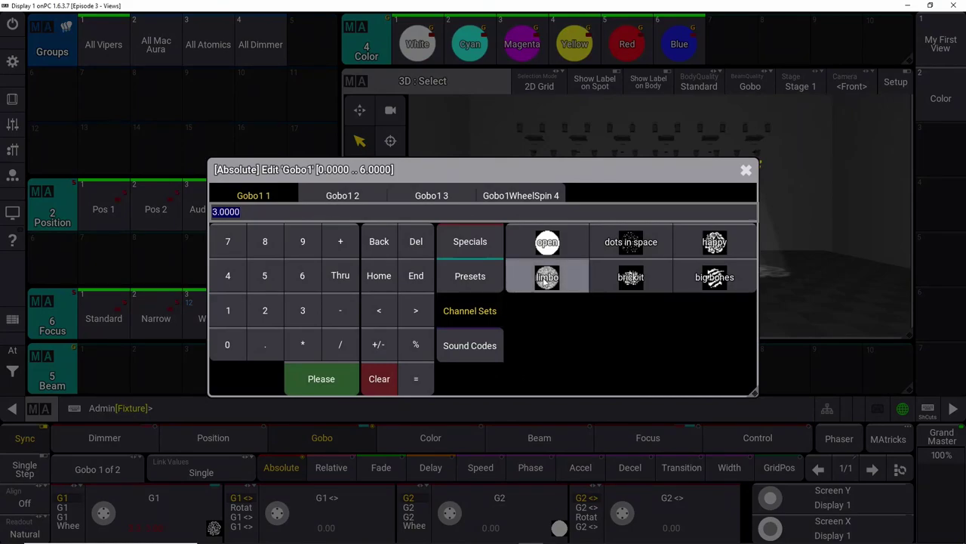
click(546, 278)
click(163, 533)
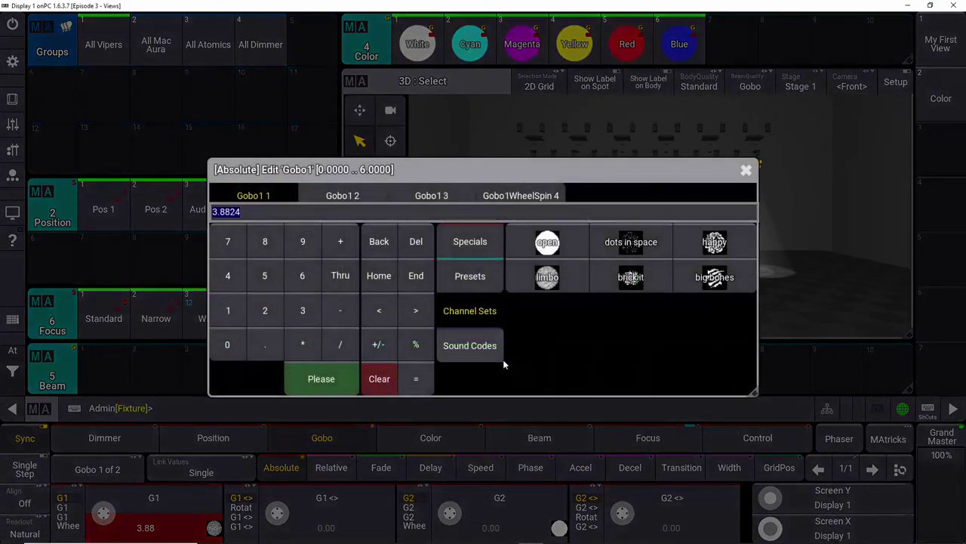
click(689, 278)
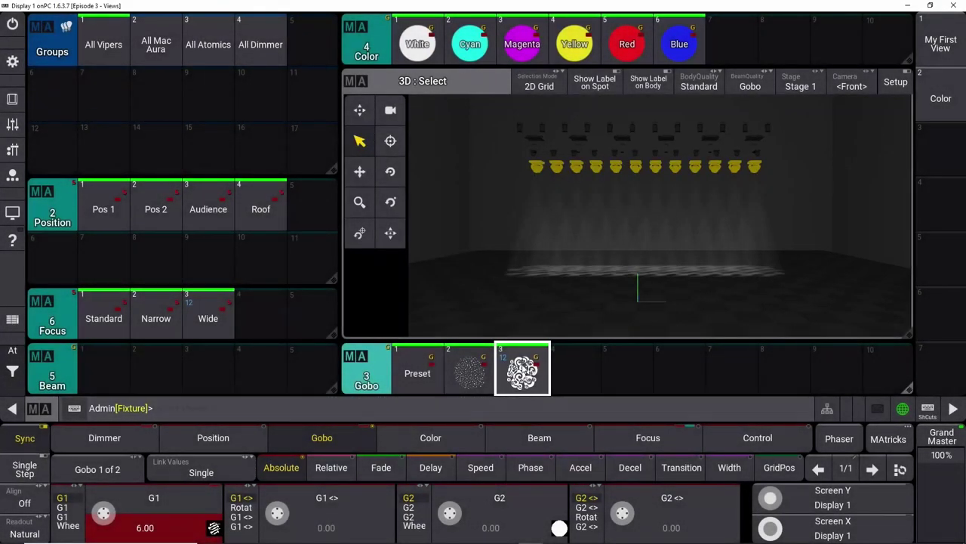
drag(574, 370, 533, 330)
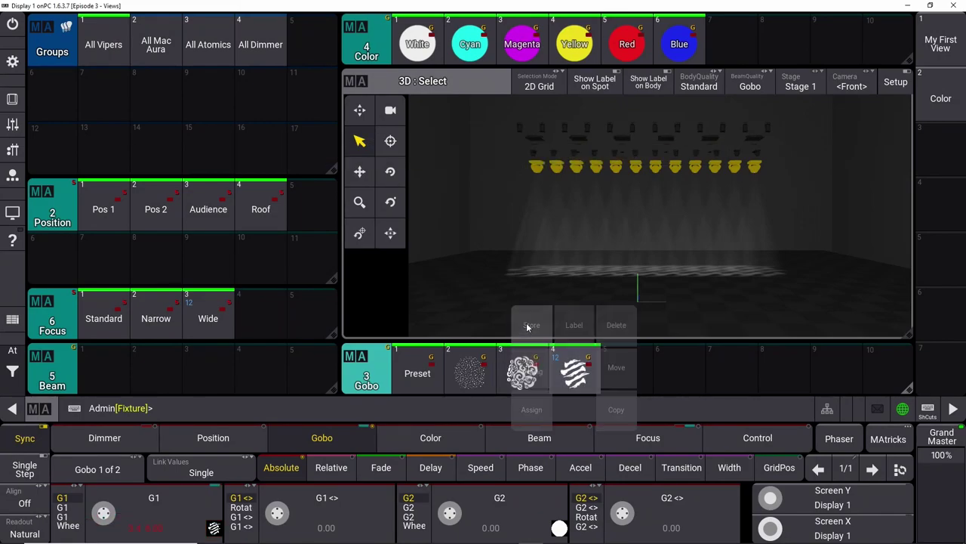
- Recall Gobo presets 1 to 4 in turn to check each one
click(418, 377)
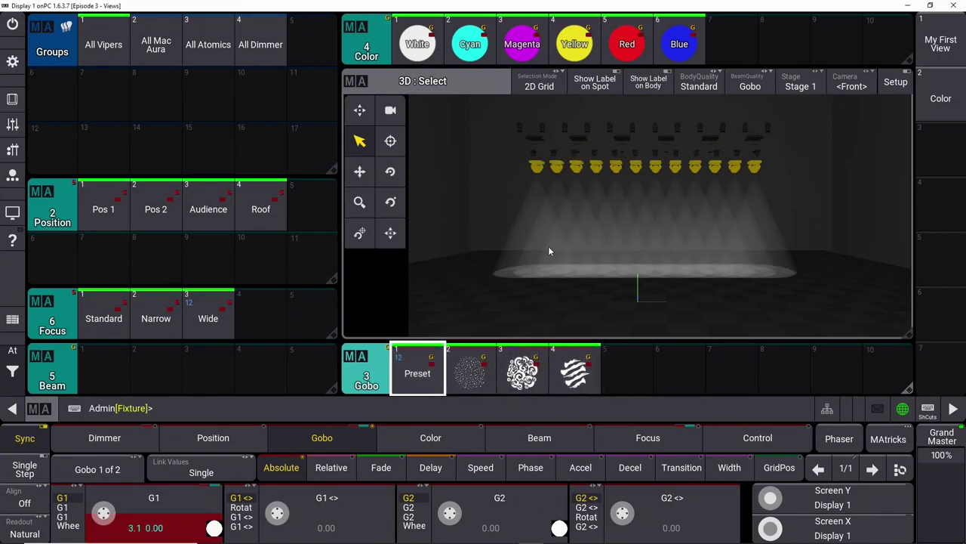
click(469, 372)
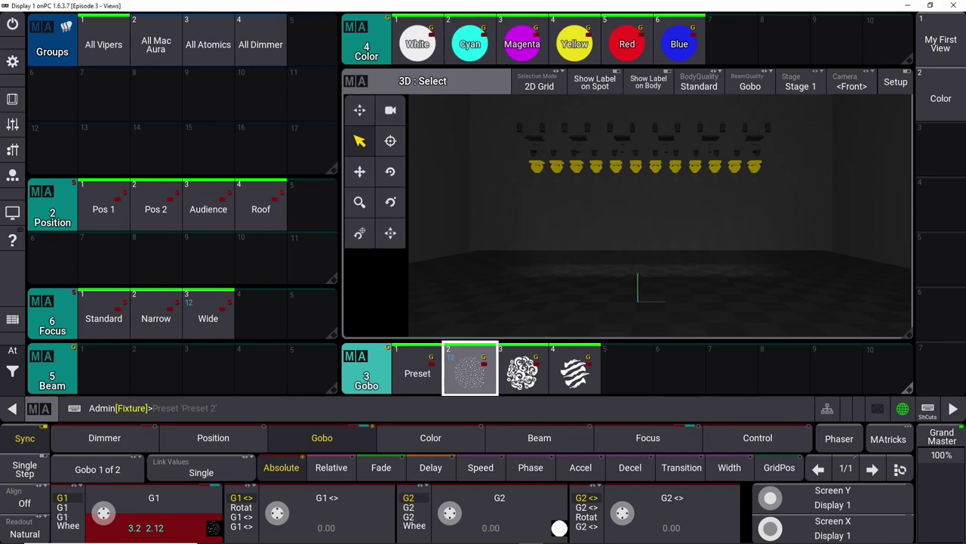
click(522, 371)
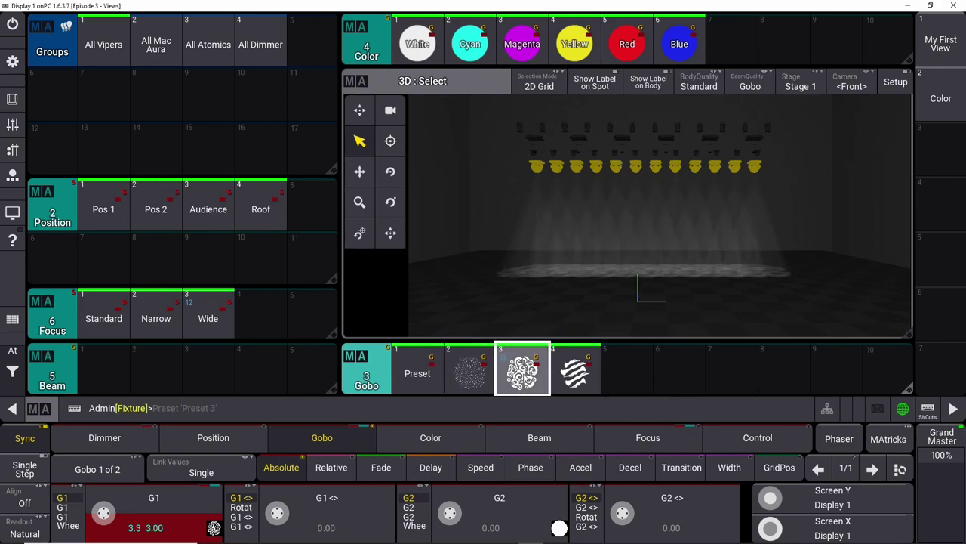
click(576, 377)
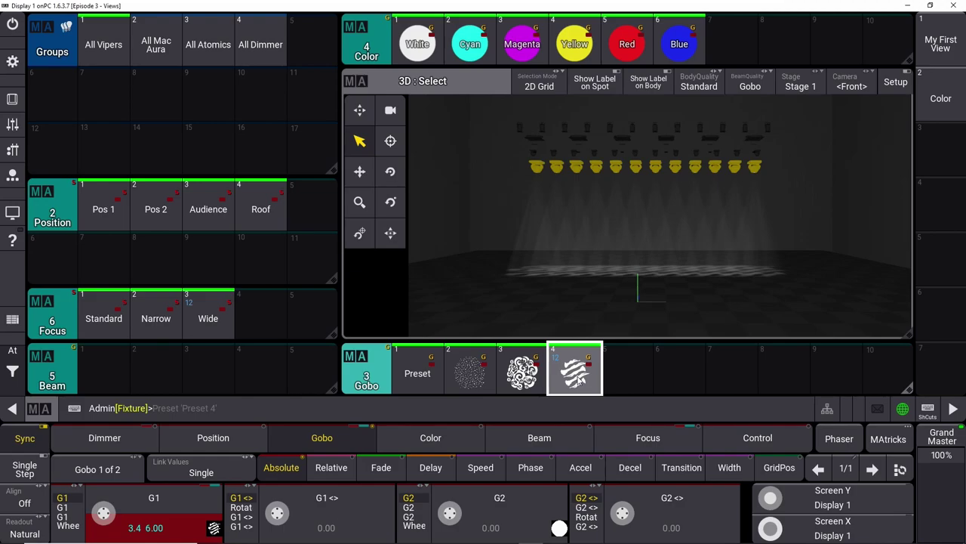
- Call empty Beam preset 1 and show the shutter, iris and frost attributes
click(104, 367)
click(528, 438)
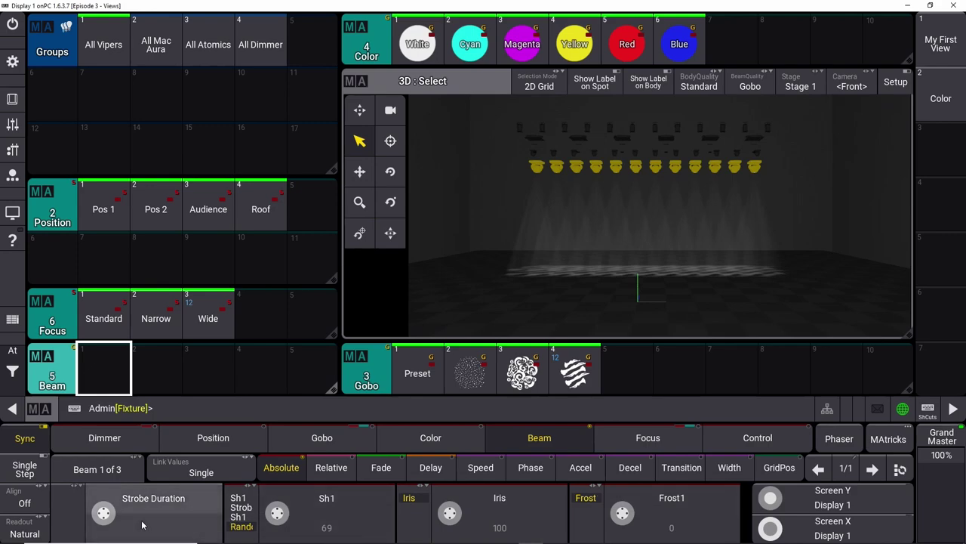
- Page through Beam attribute pages 2 and 3 back to 1, then show Color
click(120, 474)
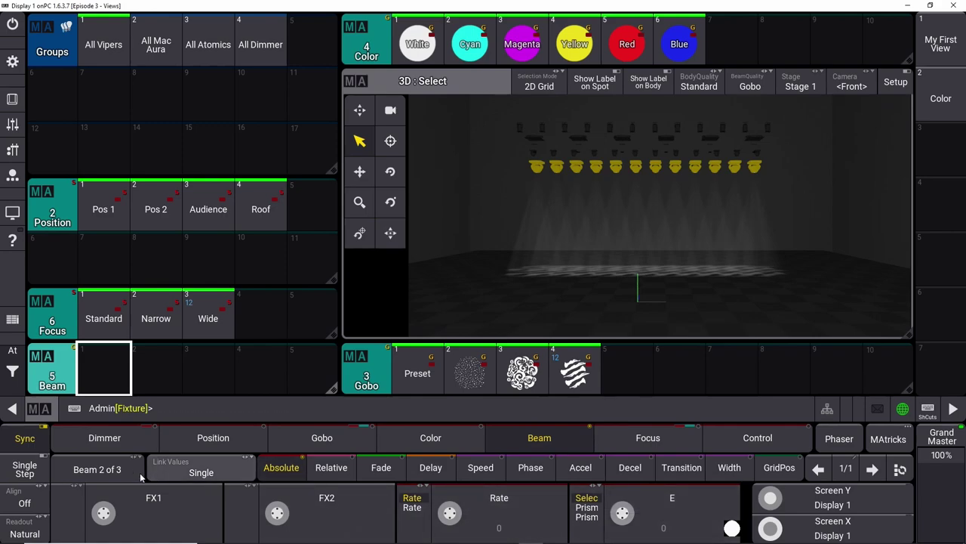
click(92, 468)
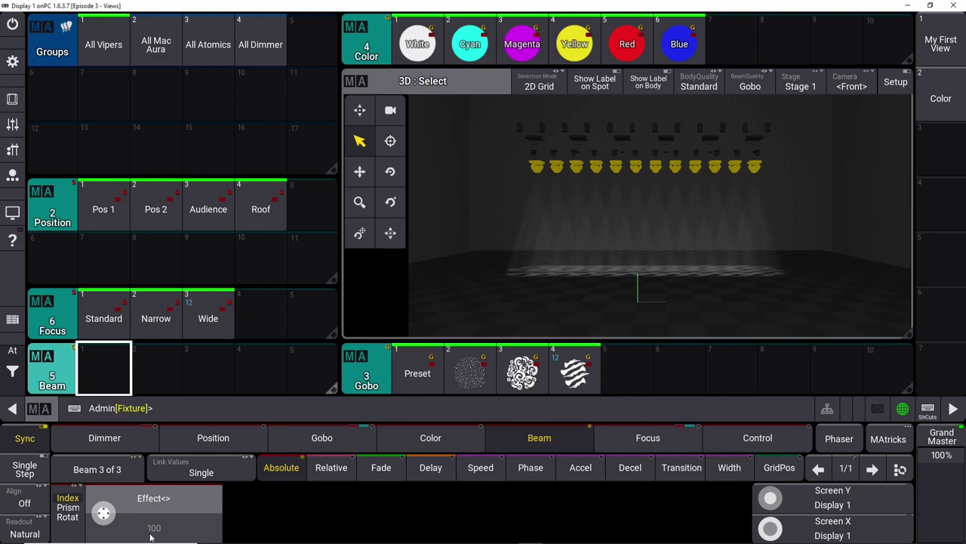
click(97, 469)
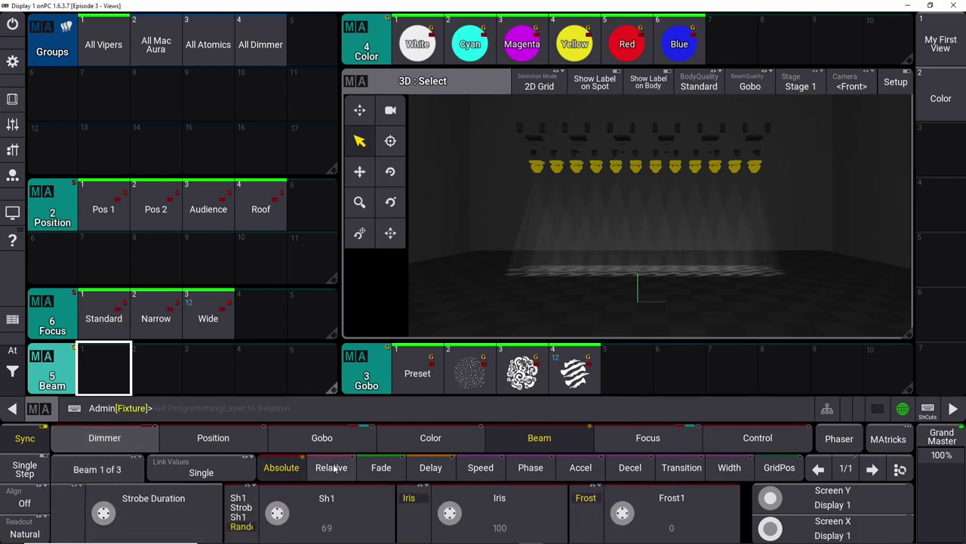
click(406, 447)
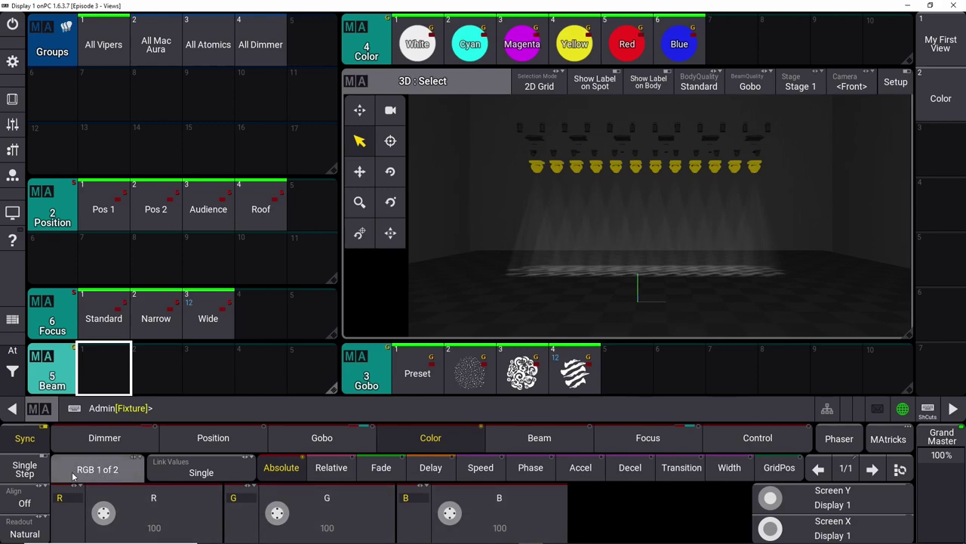
- Browse Color page 2, then the Gobo, Beam, Focus and Control attributes
click(110, 472)
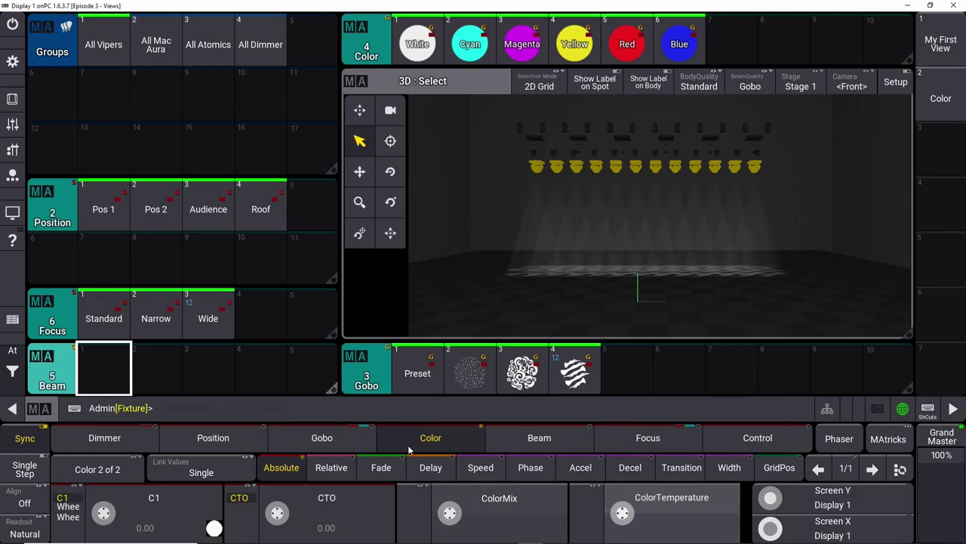
click(311, 437)
click(539, 437)
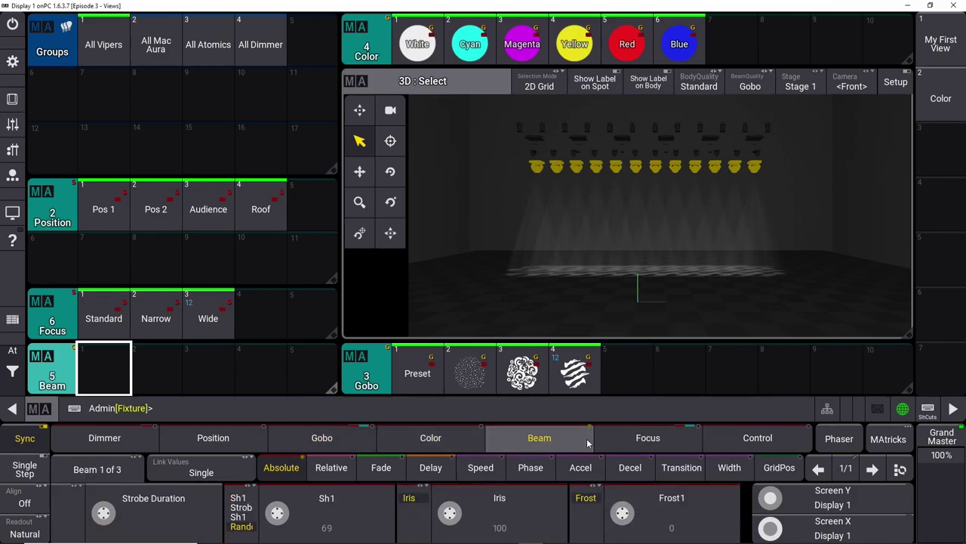
click(627, 442)
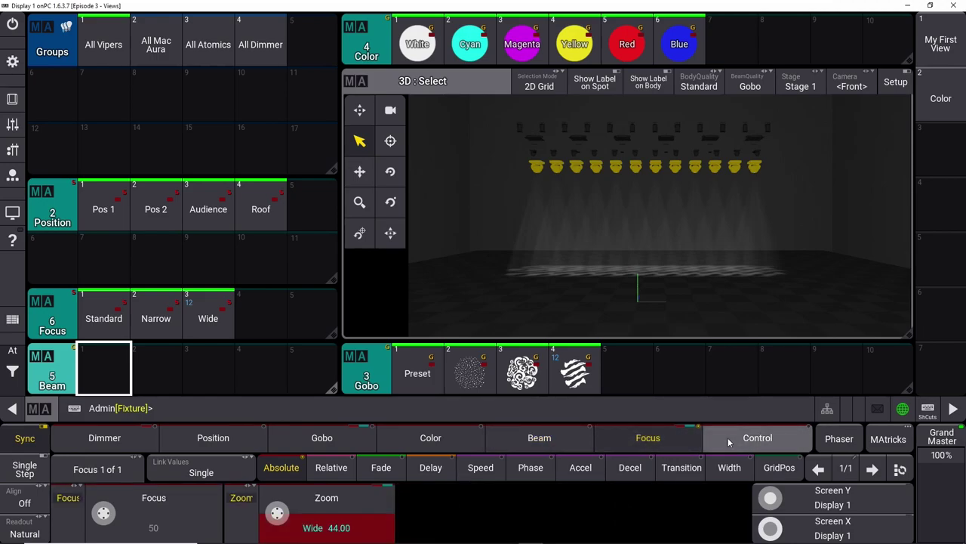
click(757, 438)
- Return to Beam and page through to Beam 3 of 3
click(539, 438)
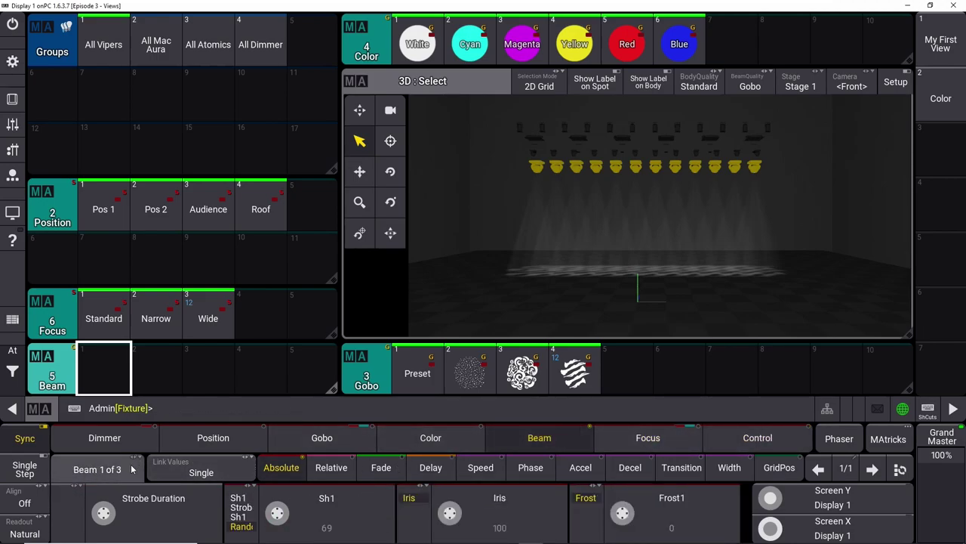
click(106, 470)
click(108, 471)
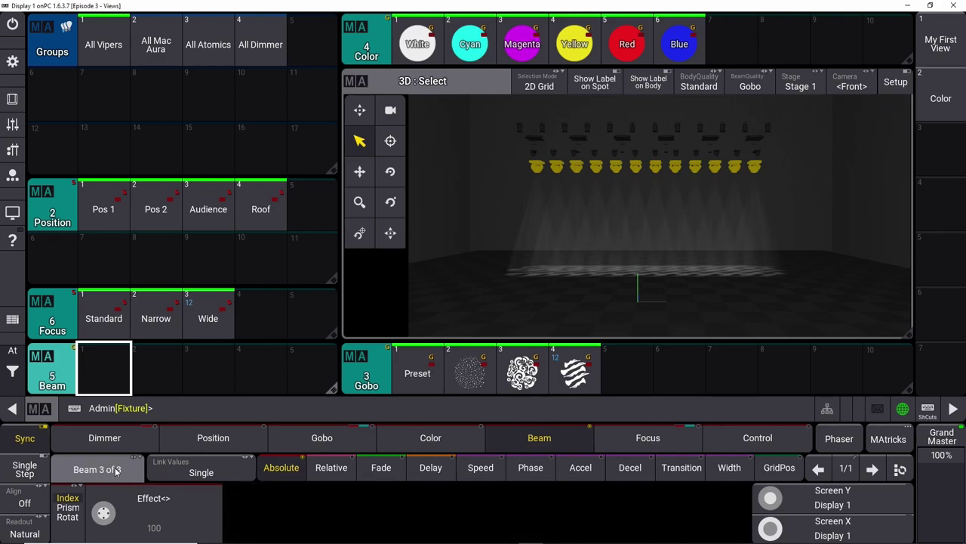